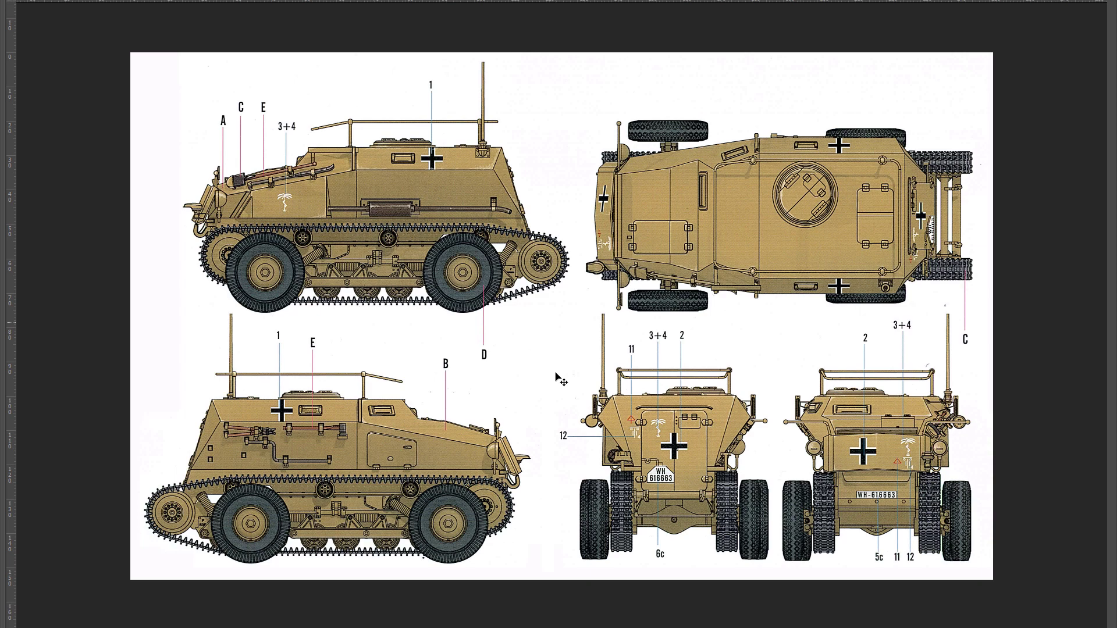
key(f)
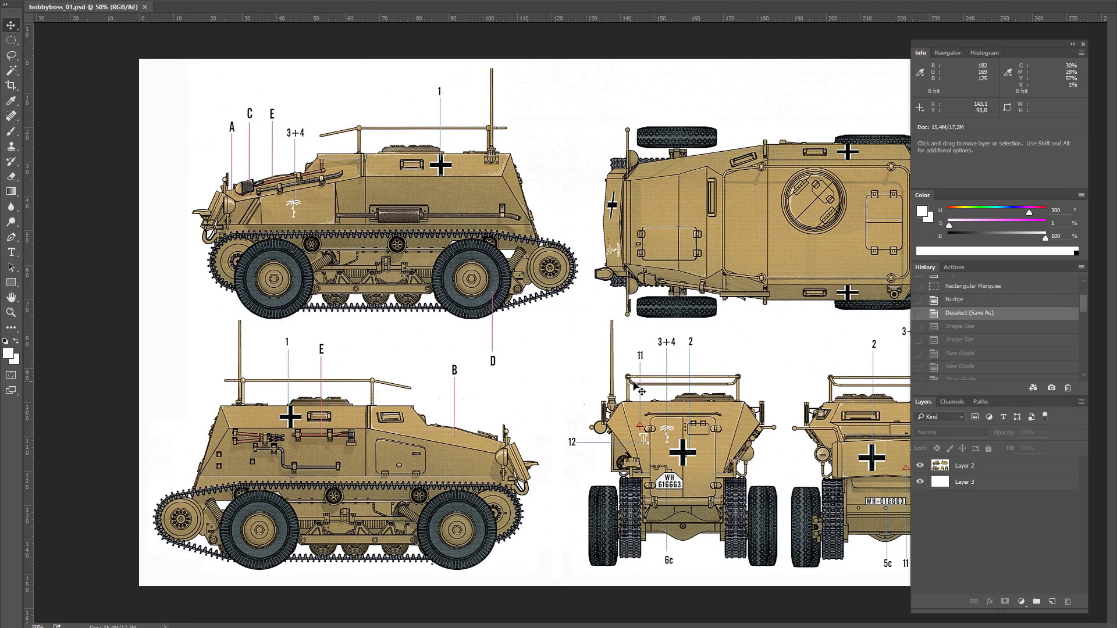
key(f)
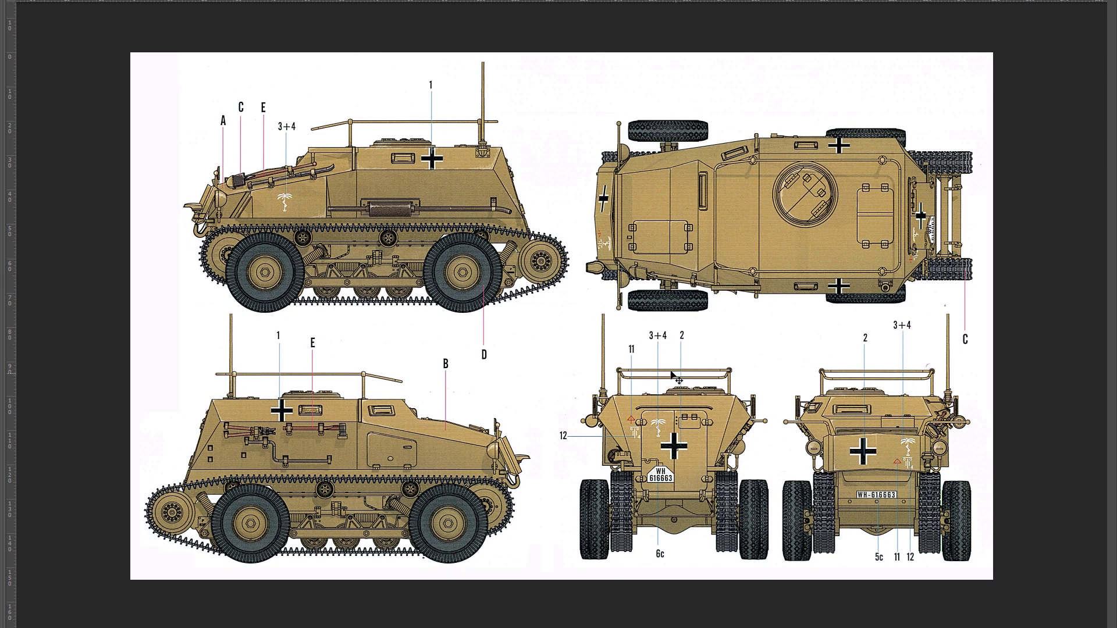
key(f)
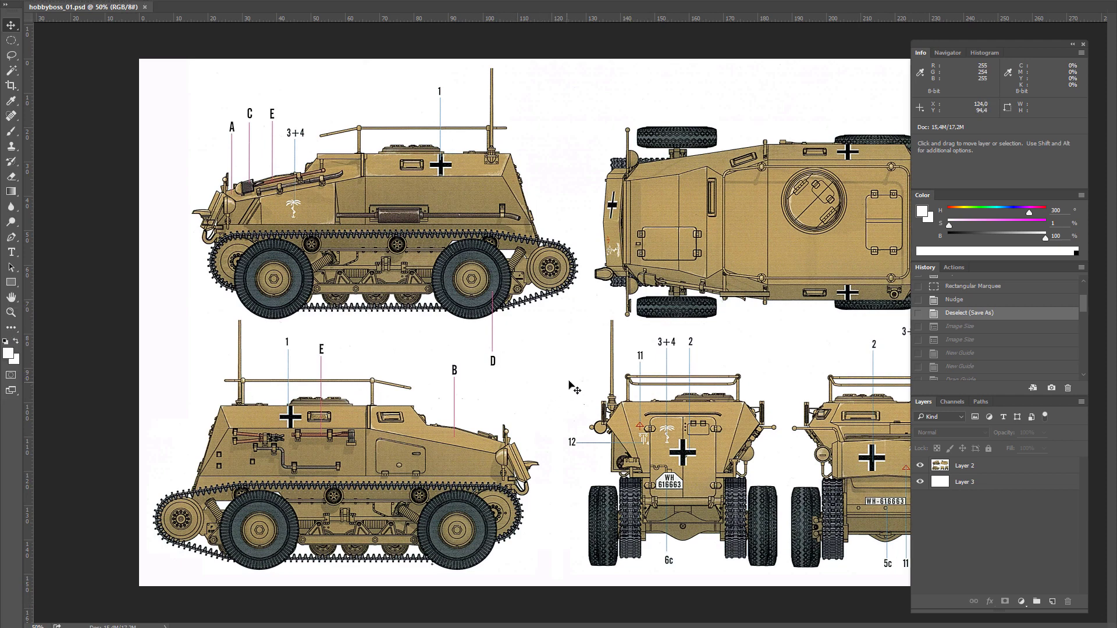
key(f)
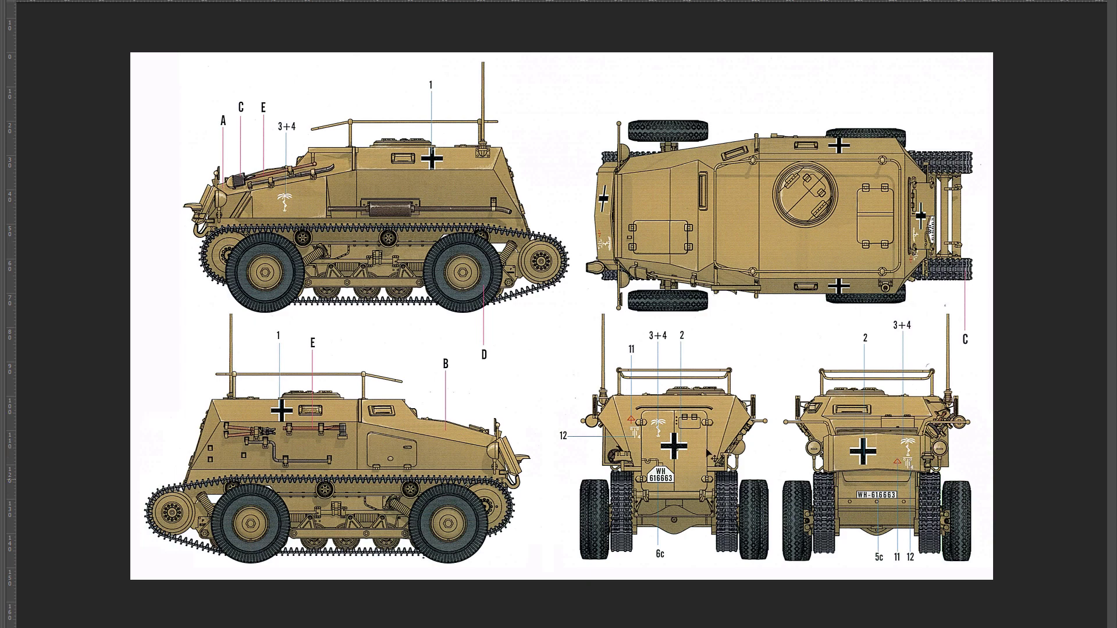
key(f)
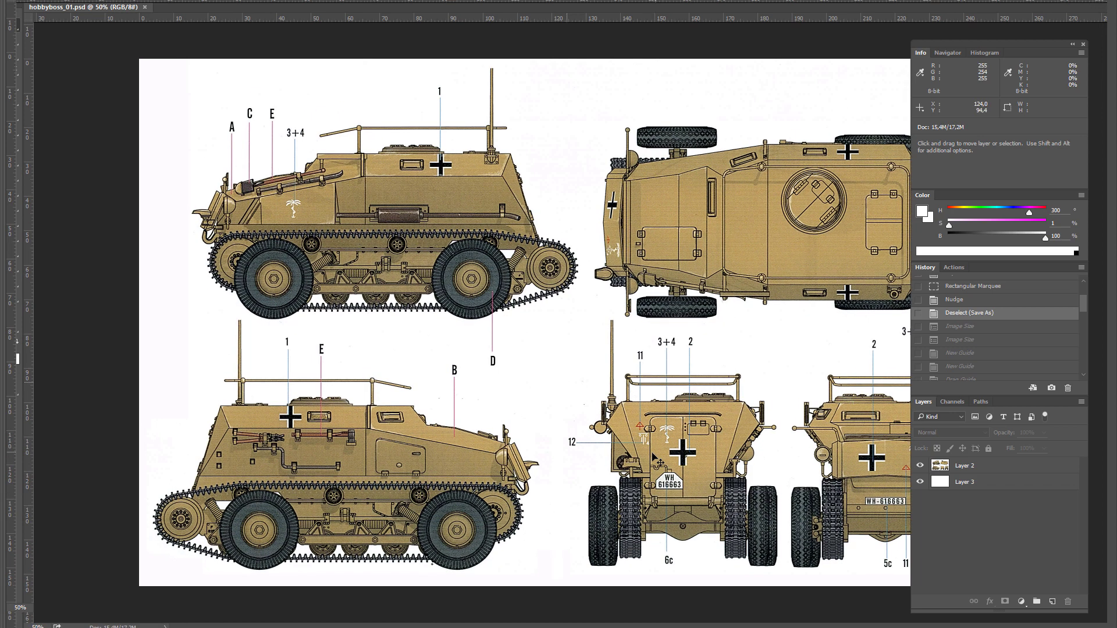
key(ctrl+plus)
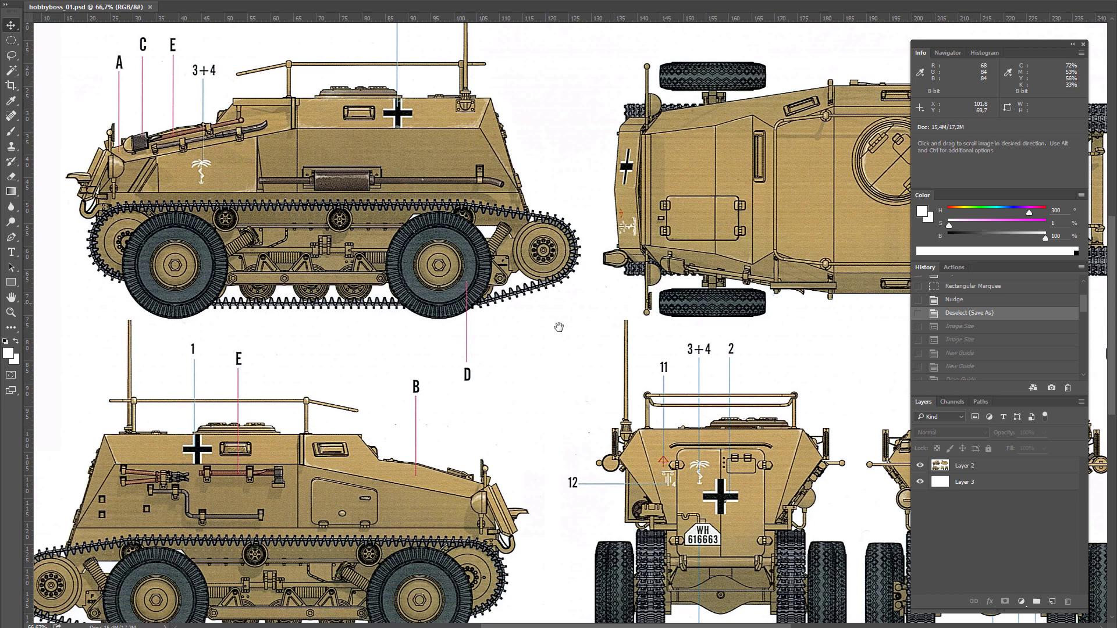
drag(559, 327, 663, 404)
- Check the length, width, track part width, wheelbase and height entries in the Measurements.txt notes in Notepad, and return to the Photoshop drawing
drag(1116, 233, 653, 249)
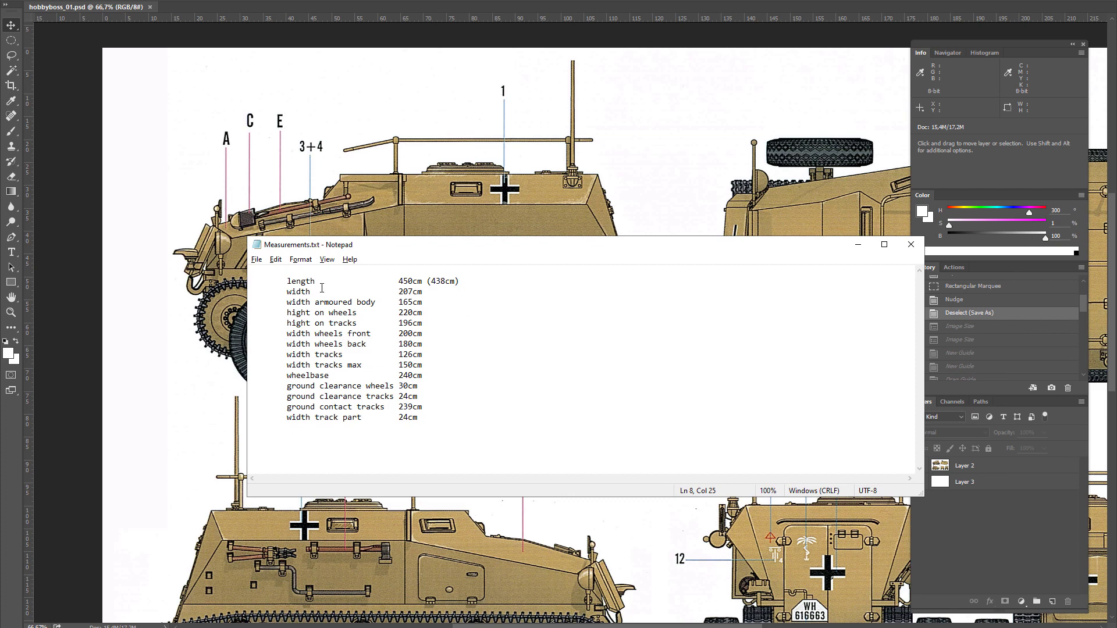
drag(324, 281, 285, 292)
drag(336, 419, 291, 418)
drag(329, 376, 287, 379)
drag(361, 313, 291, 314)
drag(361, 323, 291, 324)
click(461, 336)
key(alt+Tab)
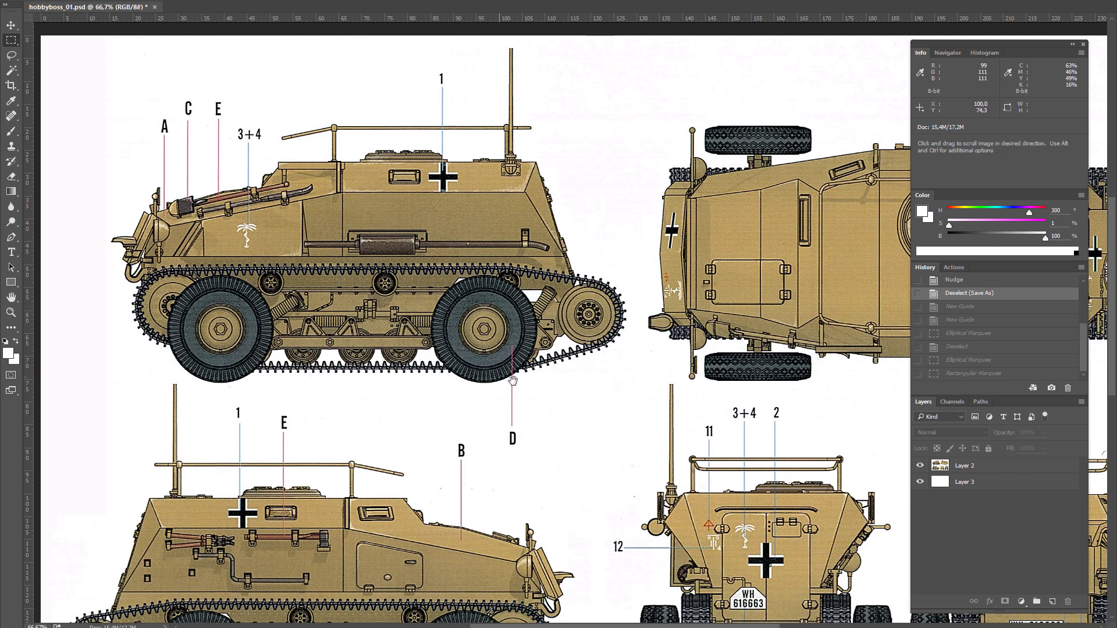
- Place vertical guides at the front and rear ends of the tracks in the upper side view
drag(505, 377, 562, 362)
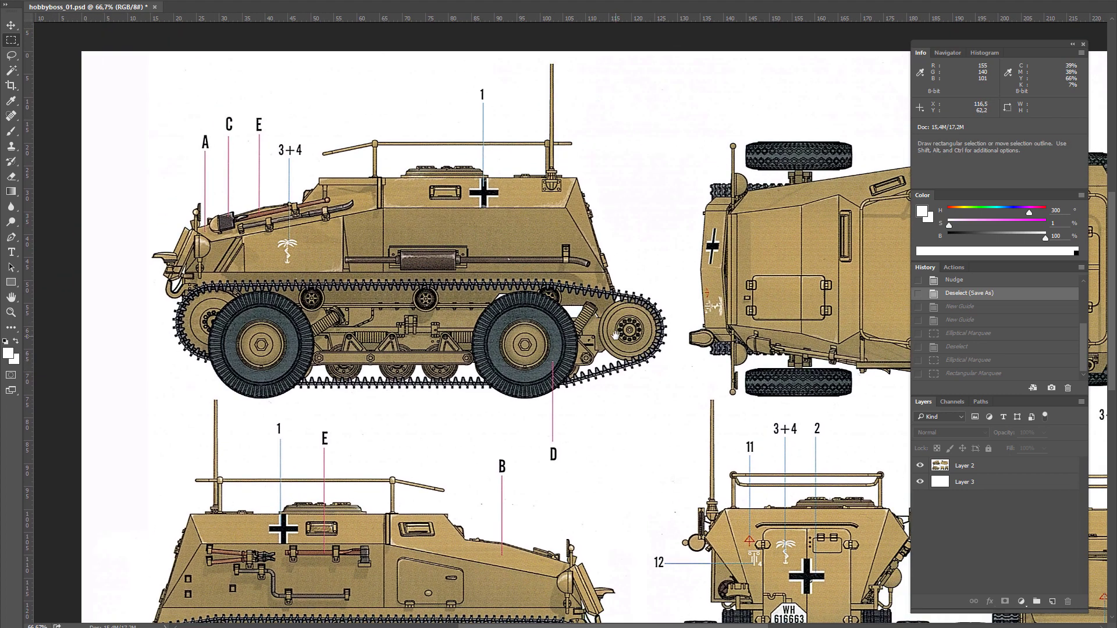
drag(613, 335, 592, 326)
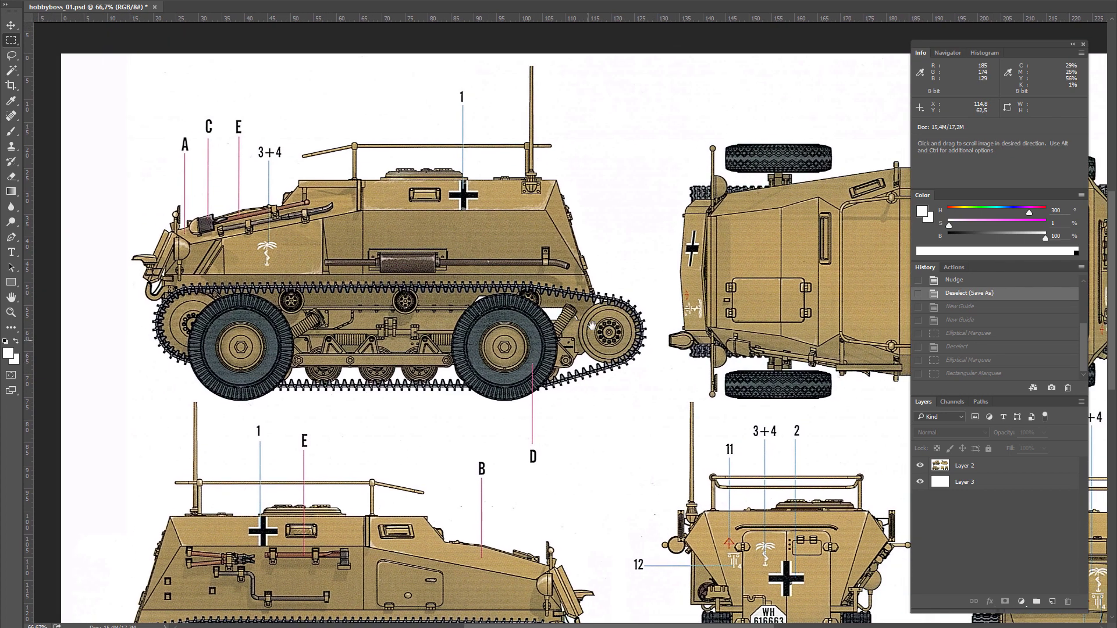
right_click(616, 18)
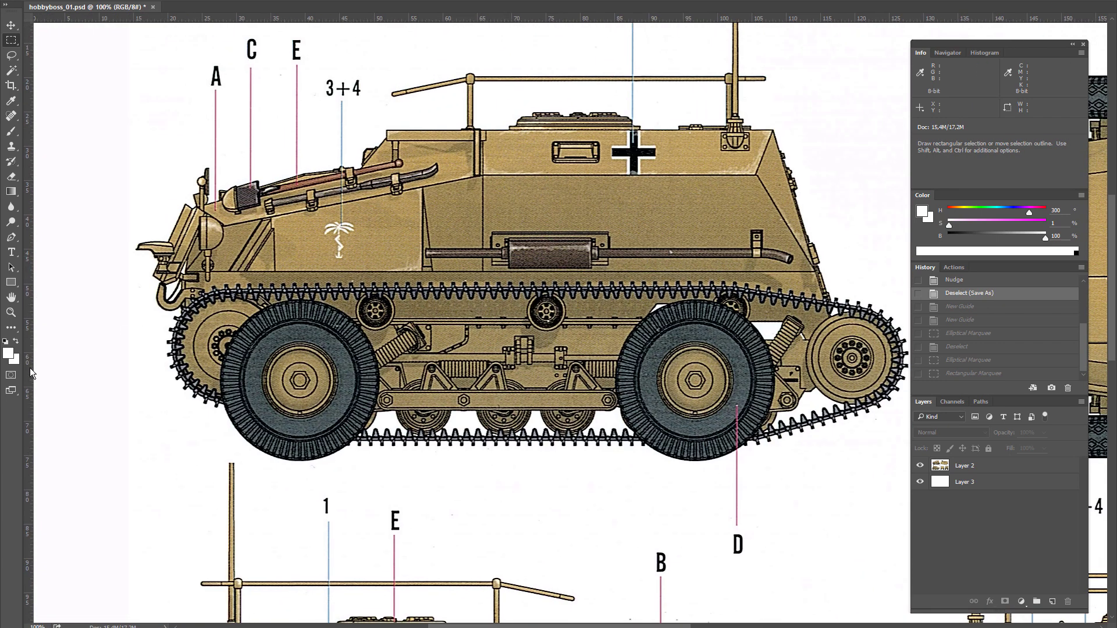
drag(29, 375, 168, 378)
drag(545, 325, 207, 327)
drag(31, 383, 571, 382)
- Measure the track length of the upper side view between the two guides with a rectangular marquee, and deselect
drag(365, 436, 504, 391)
key(ctrl+minus)
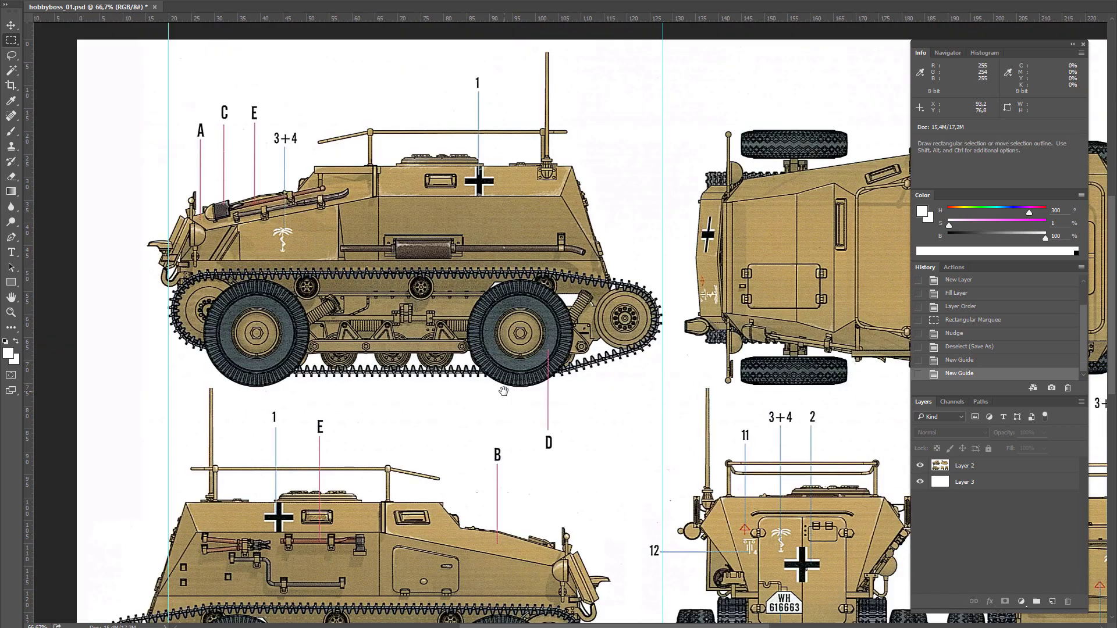
drag(398, 347, 422, 344)
drag(414, 382, 432, 374)
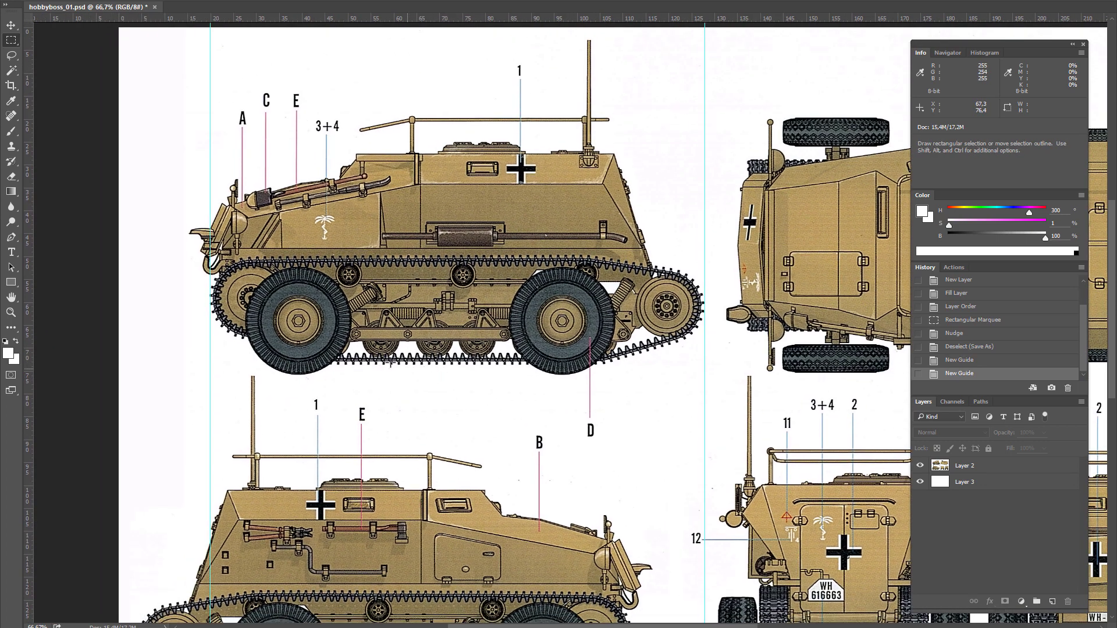
drag(210, 380, 704, 416)
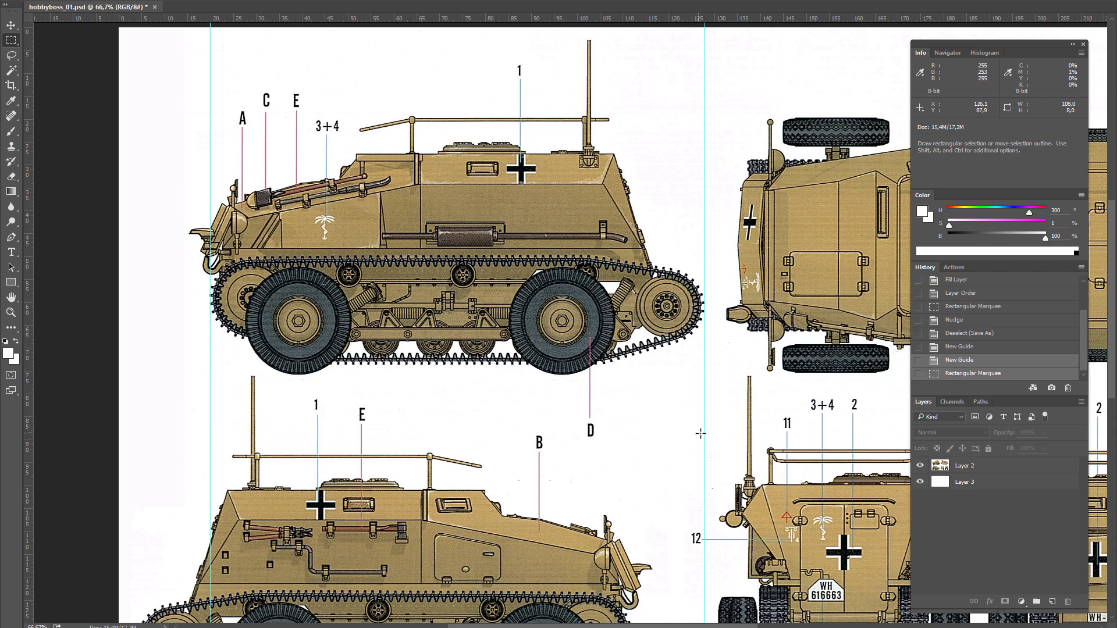
key(ctrl+d)
key(ctrl+z)
- Resize the whole image to 400 percent in width and height
drag(613, 457, 563, 460)
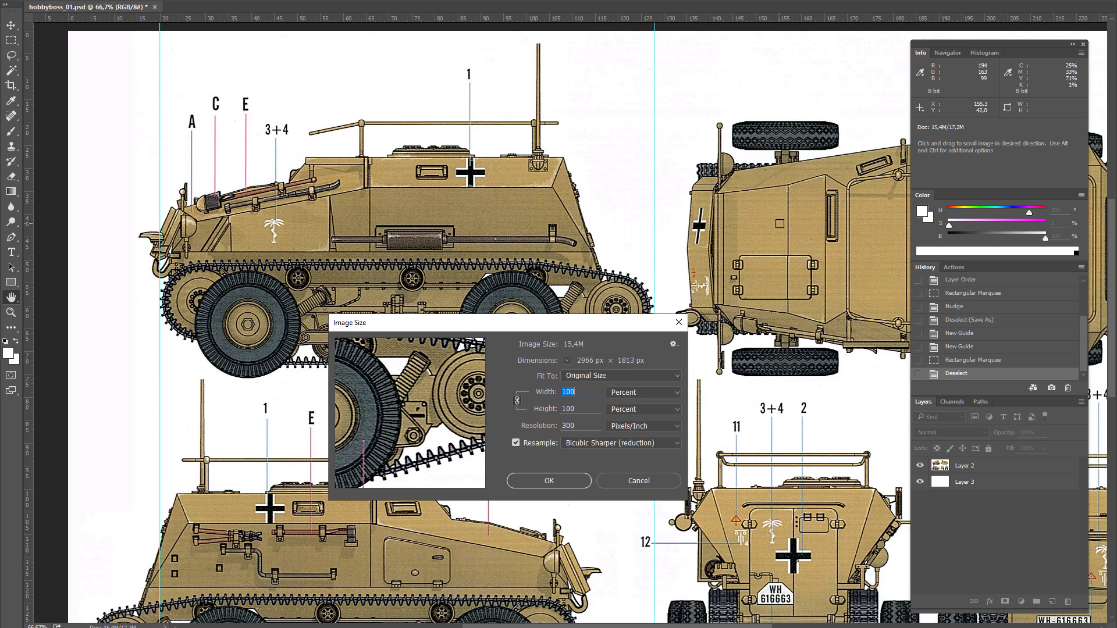
text(400)
key(Return)
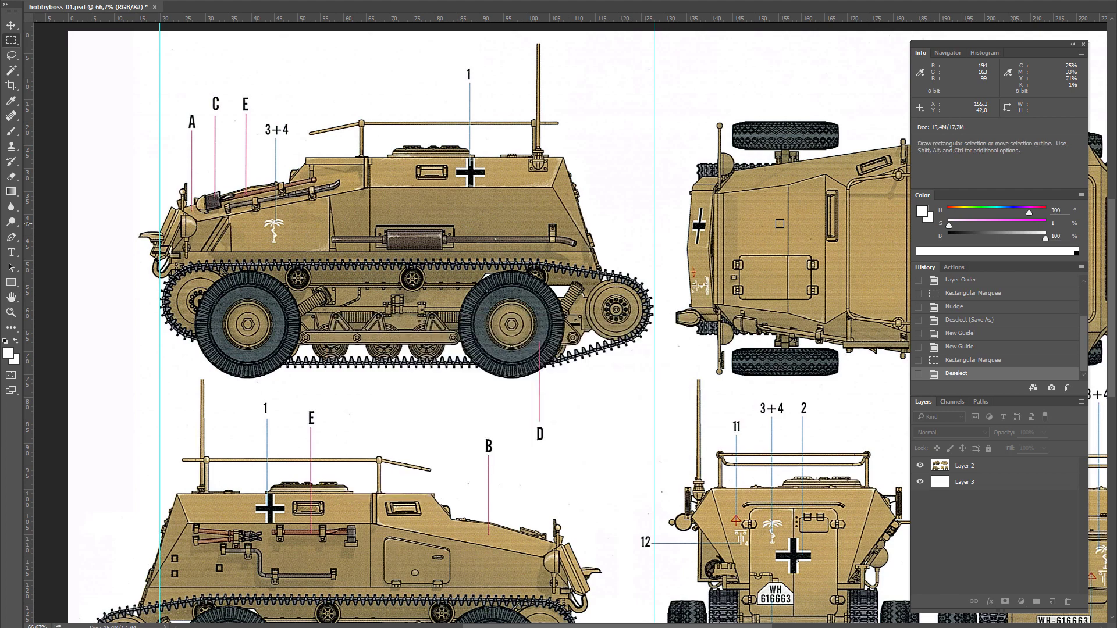
- Measure the enlarged side view's length between the guides with a rectangular marquee, and clear the selection
key(ctrl+minus)
key(ctrl+minus)
key(ctrl+minus)
key(ctrl+minus)
drag(469, 327, 192, 161)
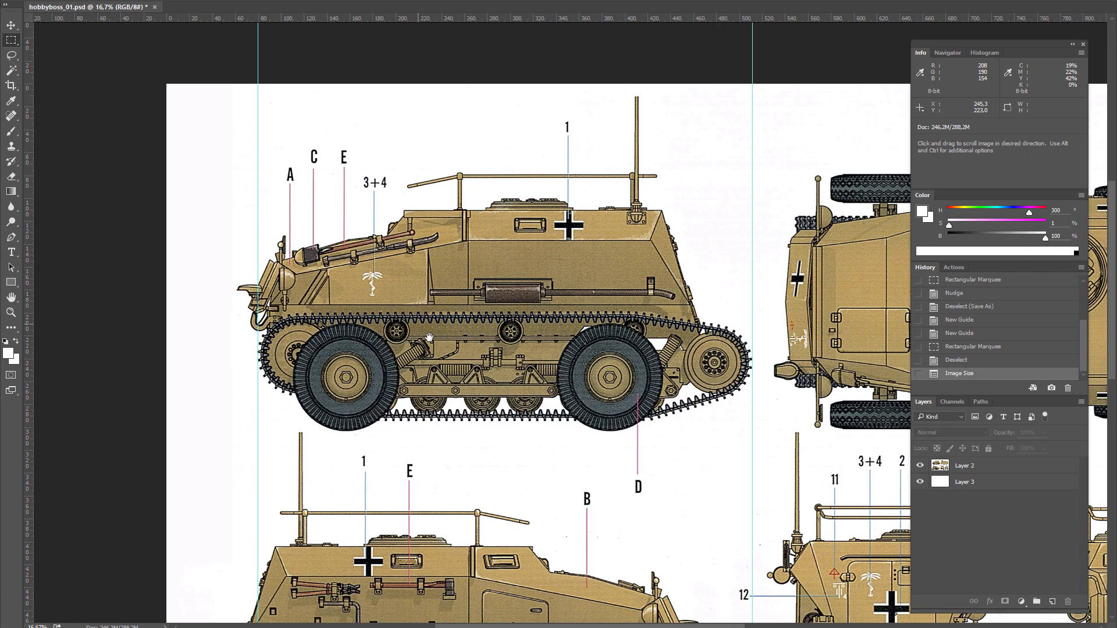
drag(428, 338, 415, 307)
drag(245, 407, 740, 419)
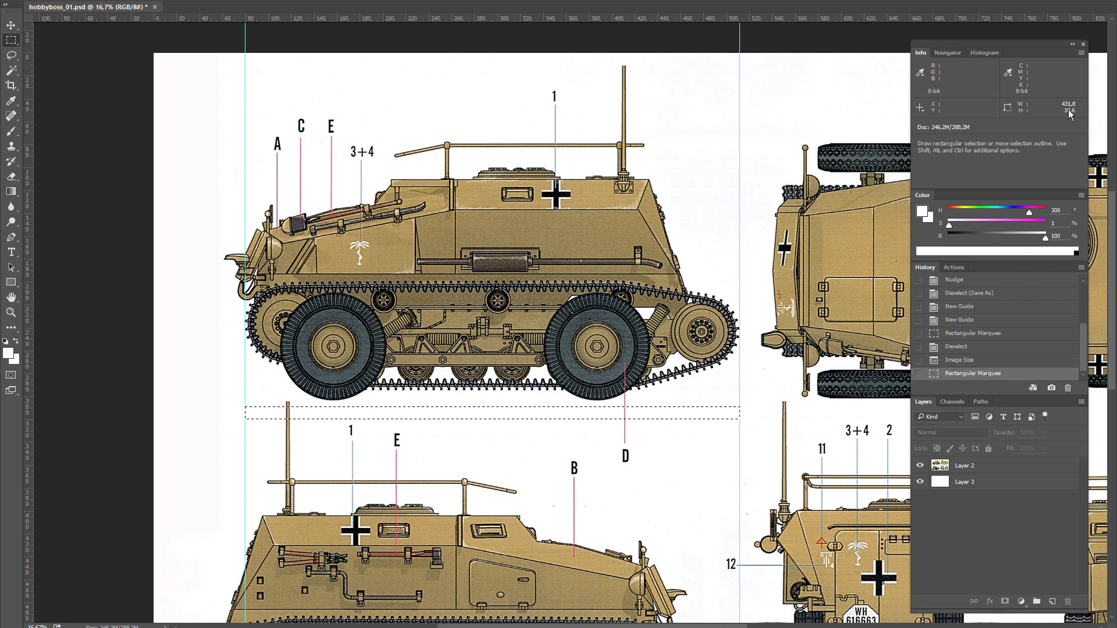
drag(549, 347, 555, 390)
key(ctrl+d)
- Scale the image by a further 104 percent in width and height
key(ctrl+plus)
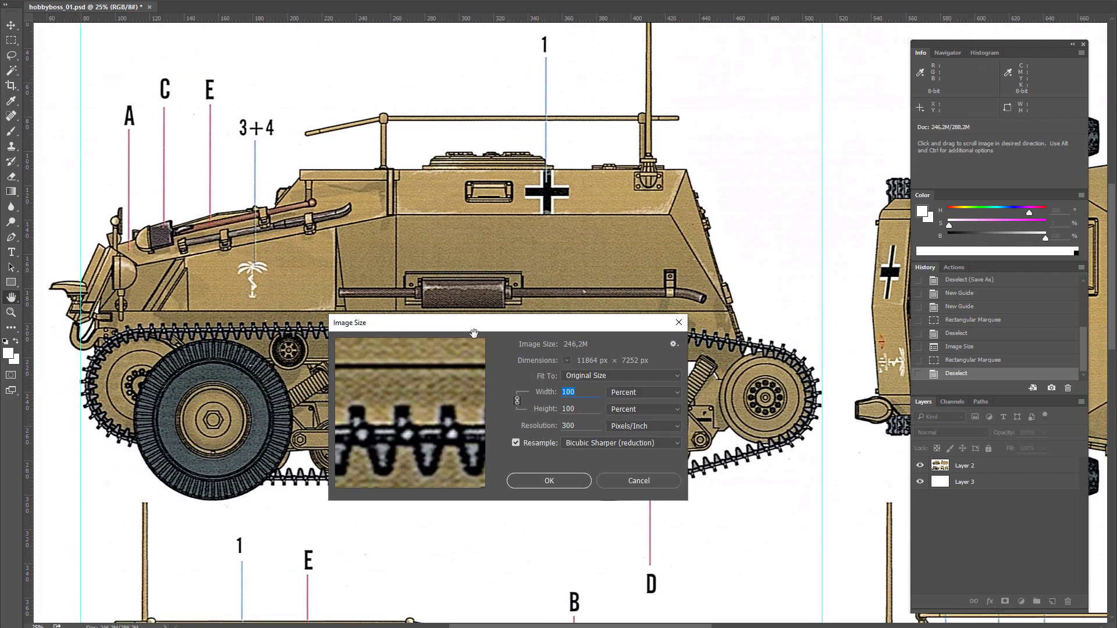
text(10)
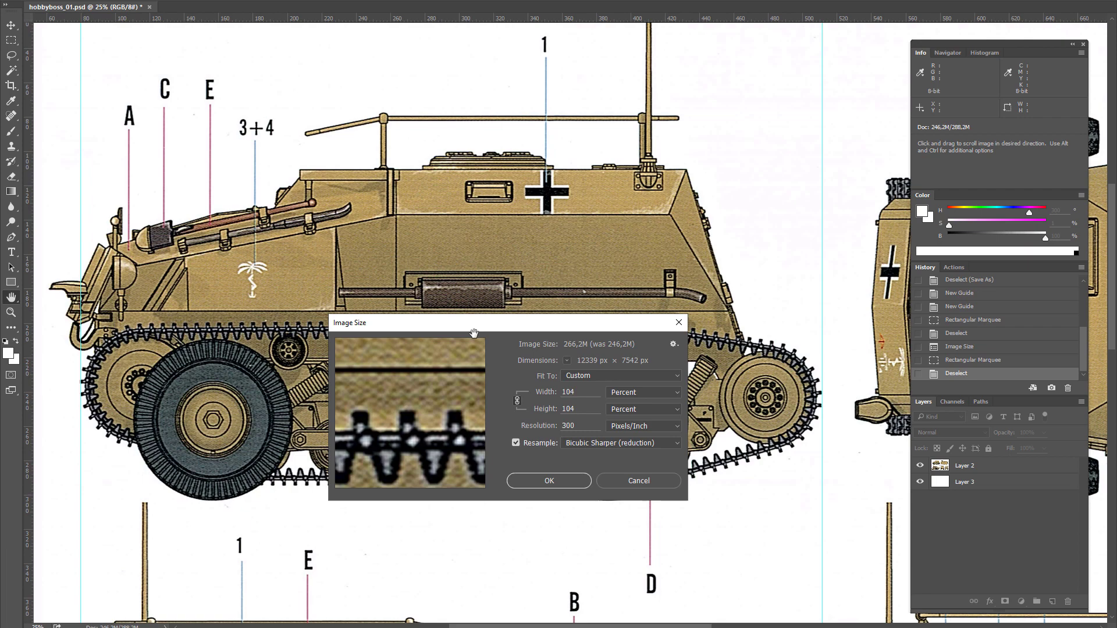
key(Return)
- Recheck the side view's length at the new scale with a marquee across the tracks, and deselect
key(m)
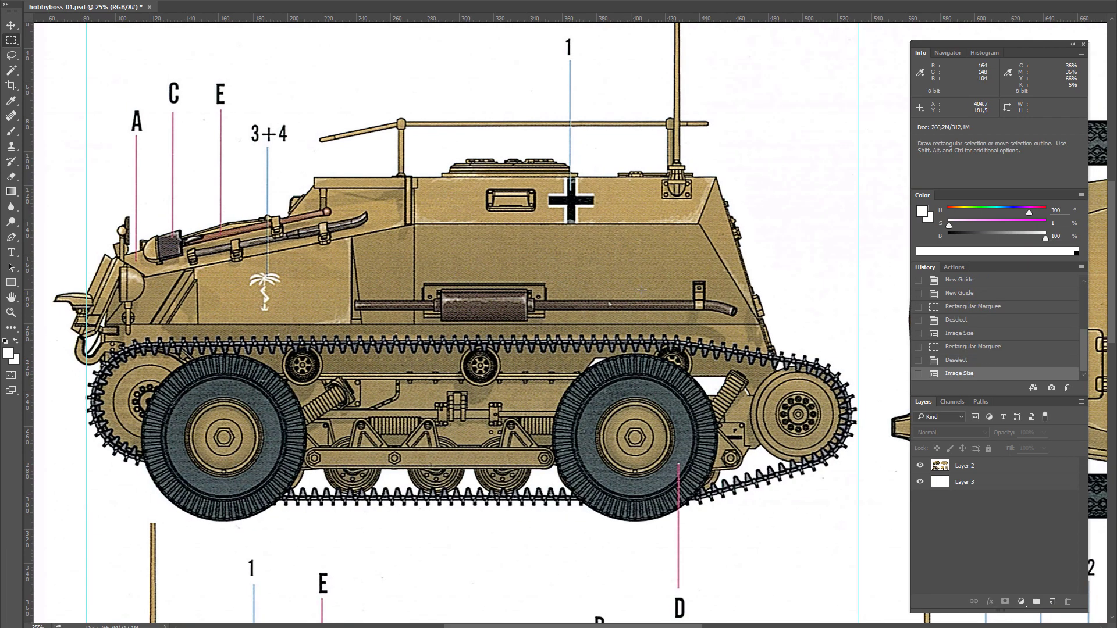
drag(154, 546, 156, 445)
drag(87, 412, 853, 447)
key(ctrl+d)
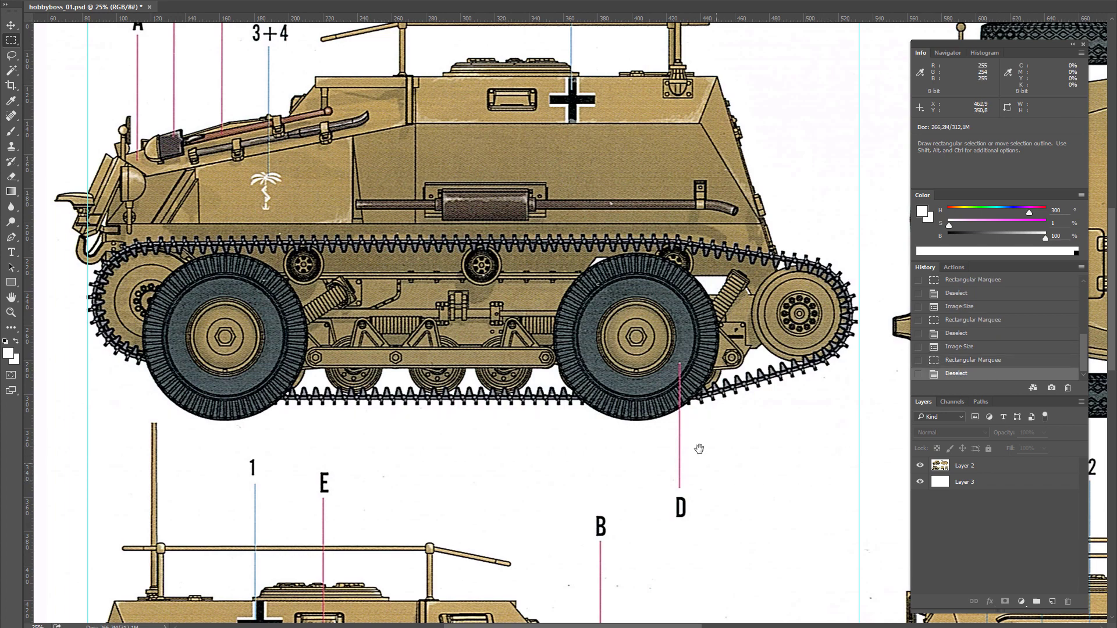
- Bring the rear view of the vehicle into sight and look up the overall width in the Measurements.txt notes in Notepad
scroll(636, 315, up, 2)
drag(576, 419, 605, 447)
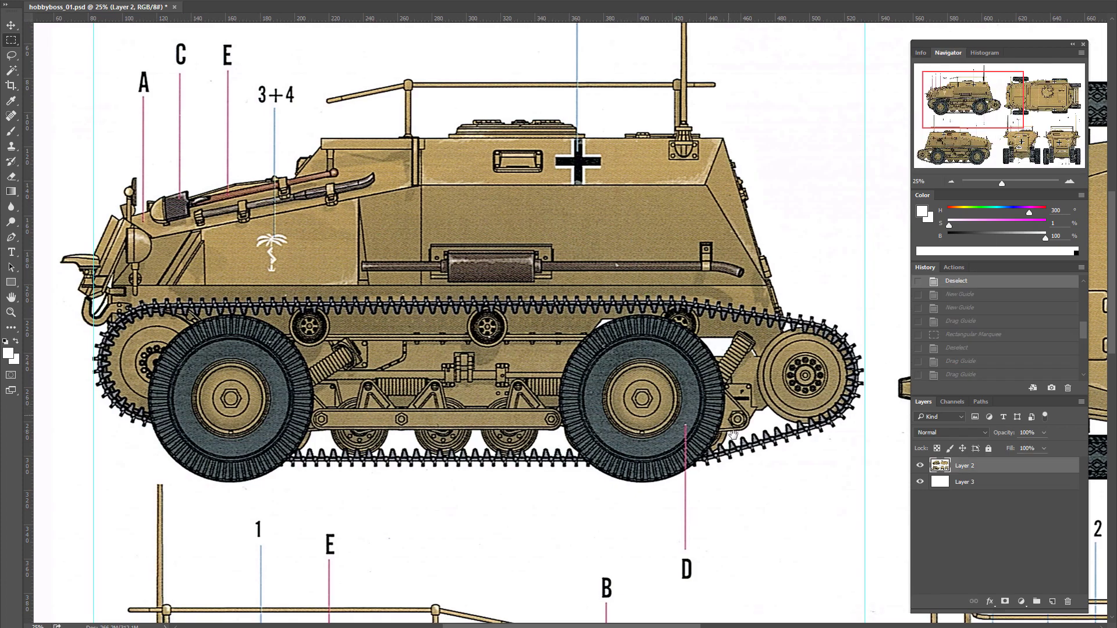
drag(733, 435, 470, 221)
drag(761, 495, 601, 369)
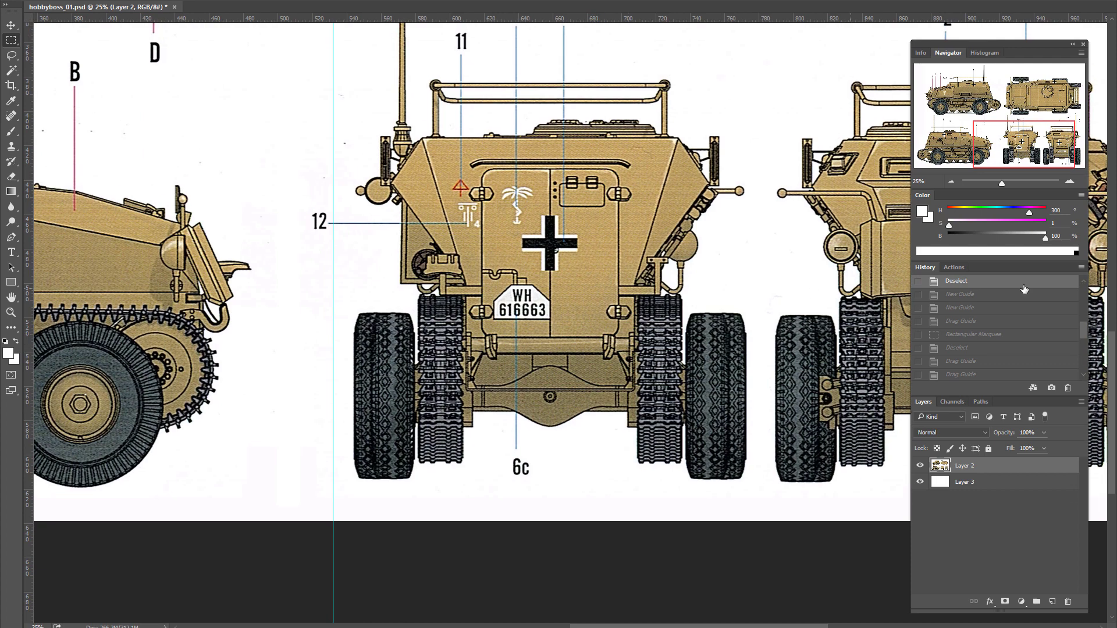
key(alt+Tab)
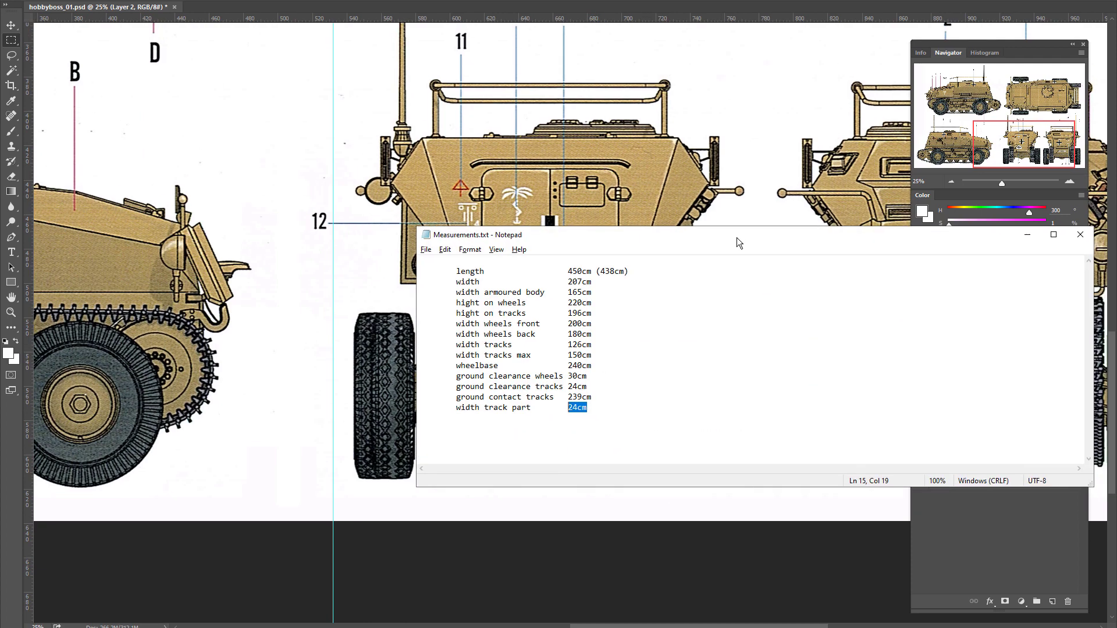
click(546, 390)
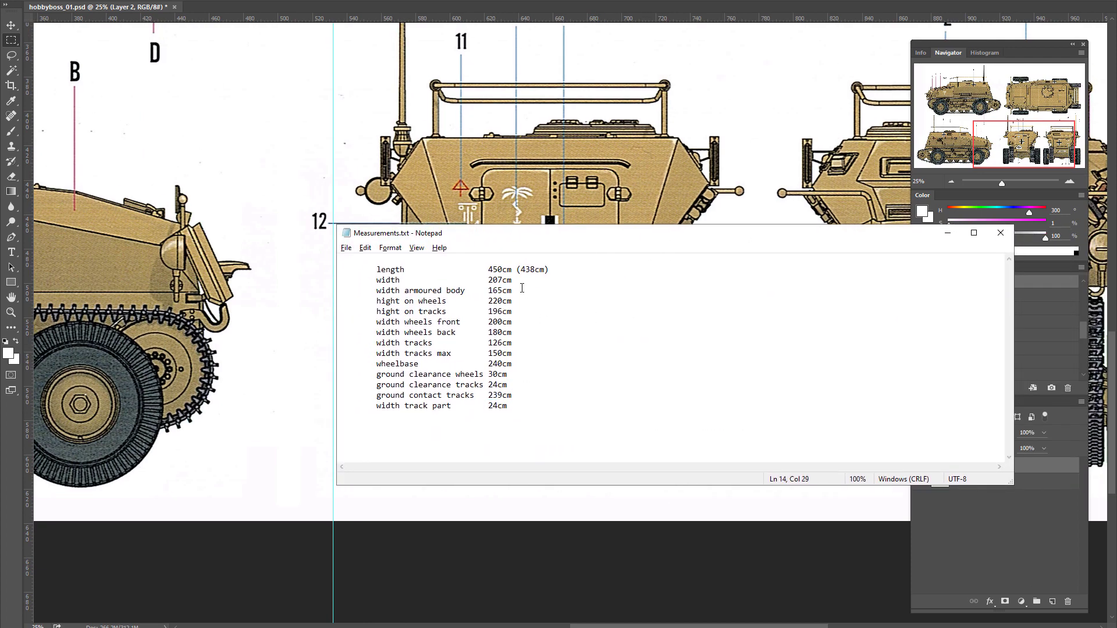
drag(503, 280, 490, 280)
drag(568, 237, 1116, 265)
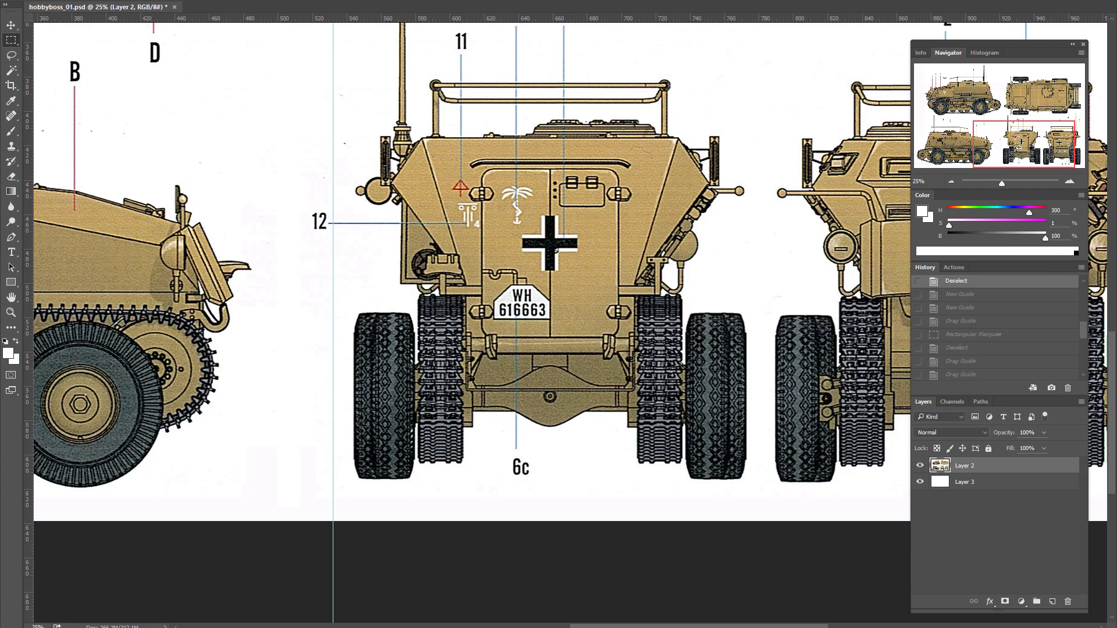
- Place vertical guides at the outer edges of both outer wheels in the rear view
drag(426, 420, 425, 402)
key(ctrl+plus)
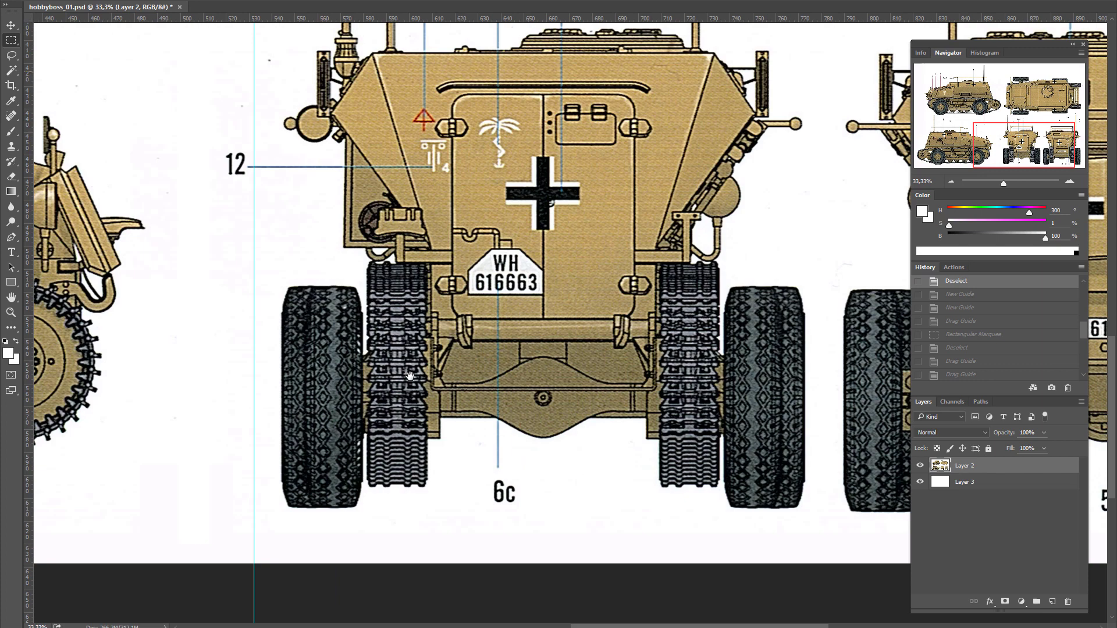
drag(189, 354, 139, 338)
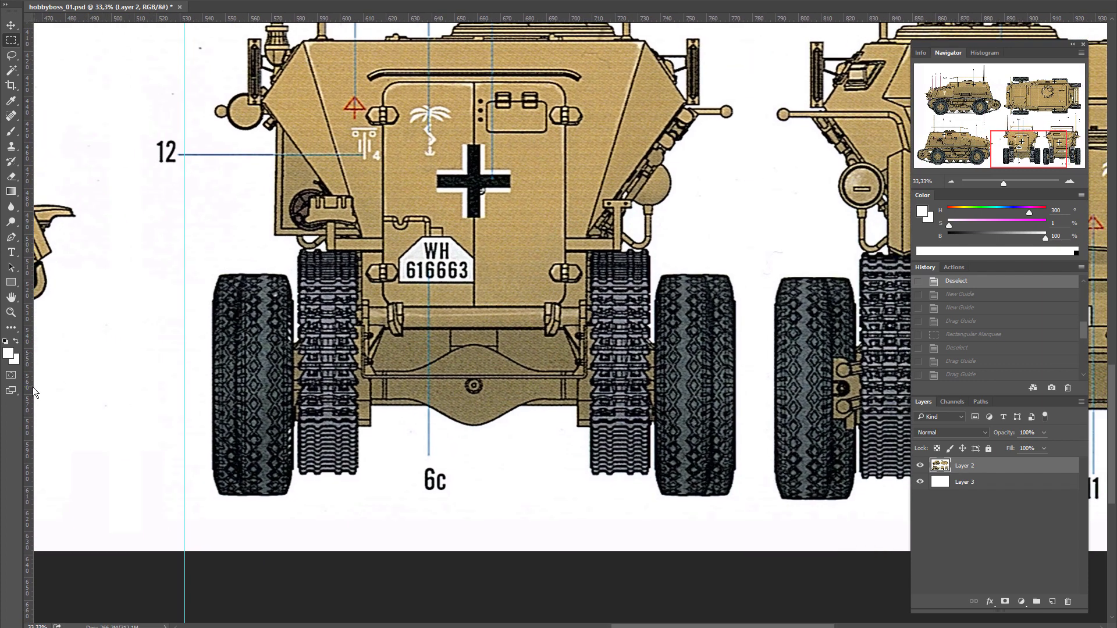
drag(64, 399, 210, 417)
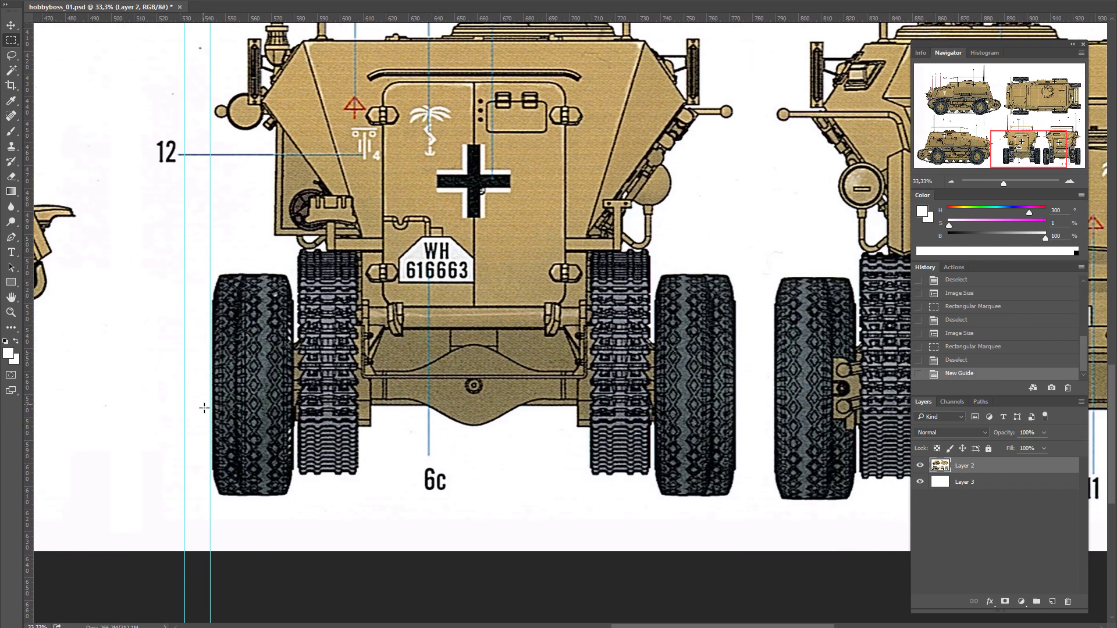
key(v)
drag(210, 494, 226, 485)
scroll(222, 469, down, 1)
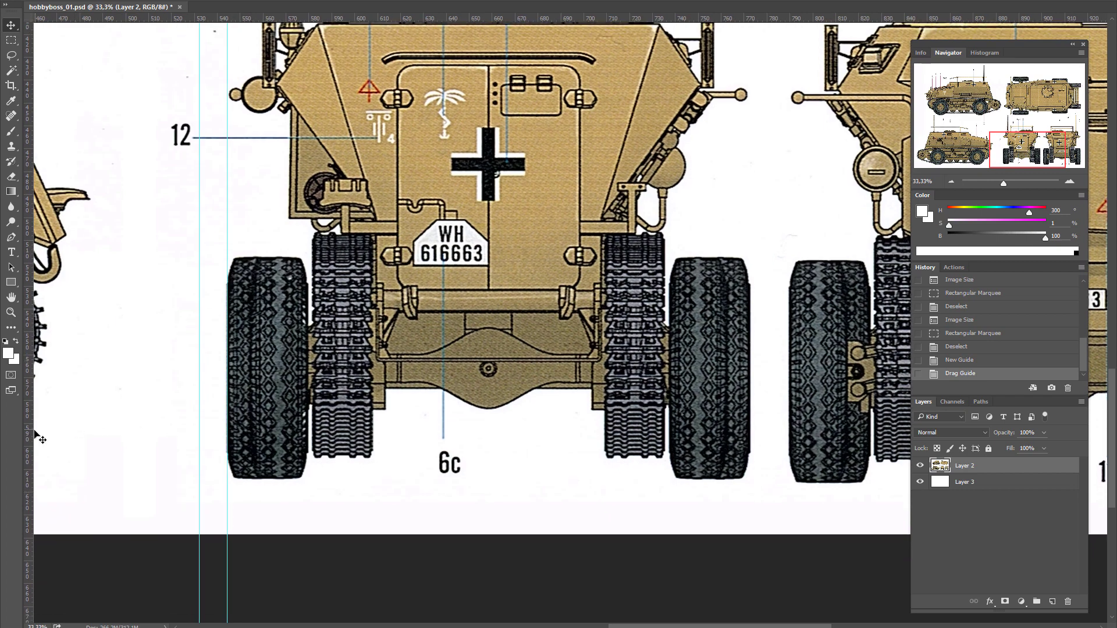
drag(37, 435, 752, 439)
scroll(564, 438, left, 1)
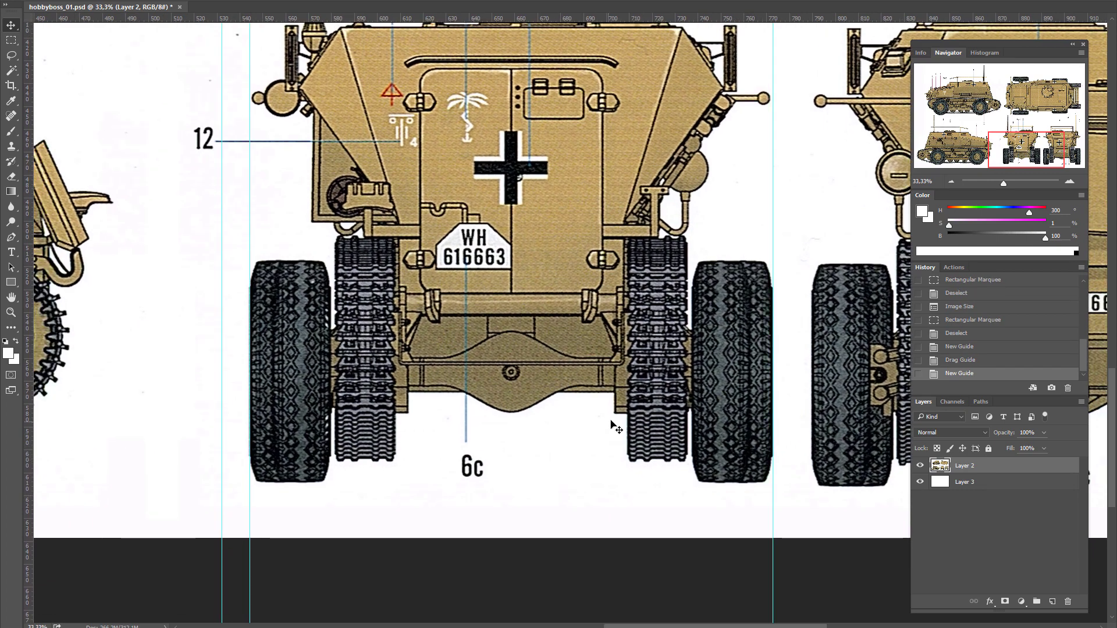
- Measure the rear view's overall width between the wheel guides with a rectangular marquee, and deselect
key(m)
scroll(612, 371, right, 1)
scroll(612, 370, up, 1)
drag(226, 287, 753, 309)
key(ctrl+d)
- Move both rear-view width guides inward from the outer tyre edges onto the tyre treads
drag(365, 400, 393, 393)
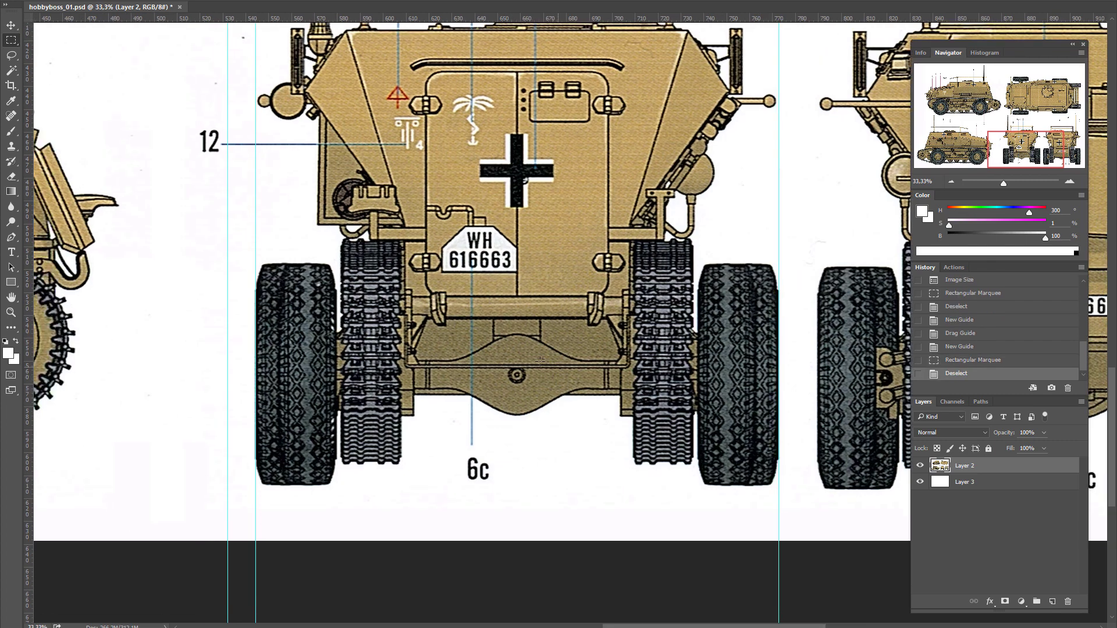
key(v)
drag(291, 403, 307, 448)
drag(797, 400, 754, 405)
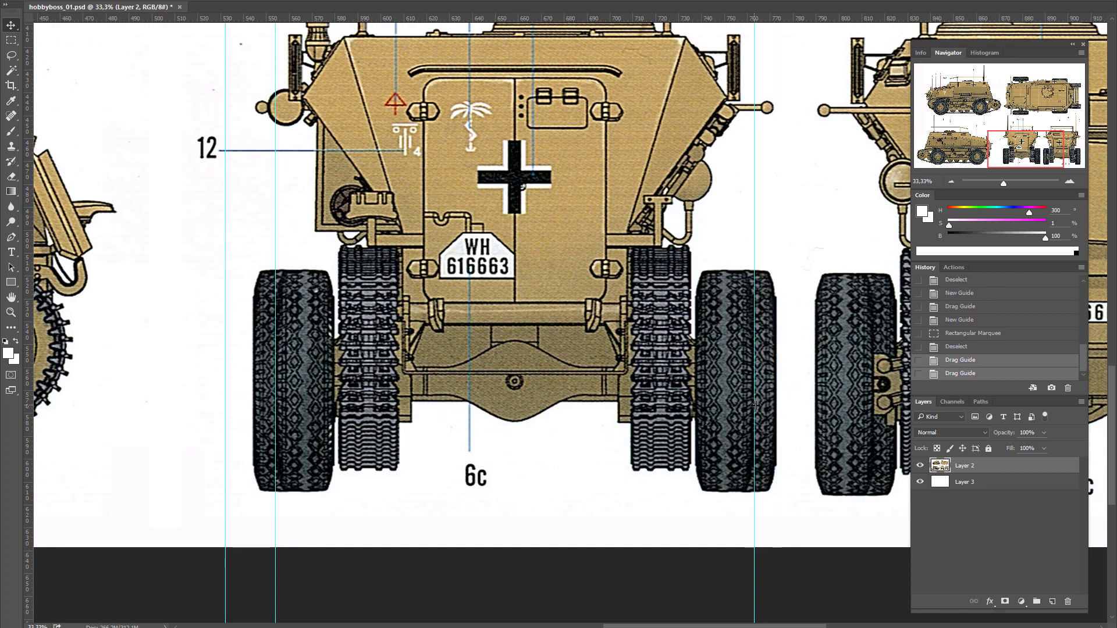
drag(310, 358, 331, 419)
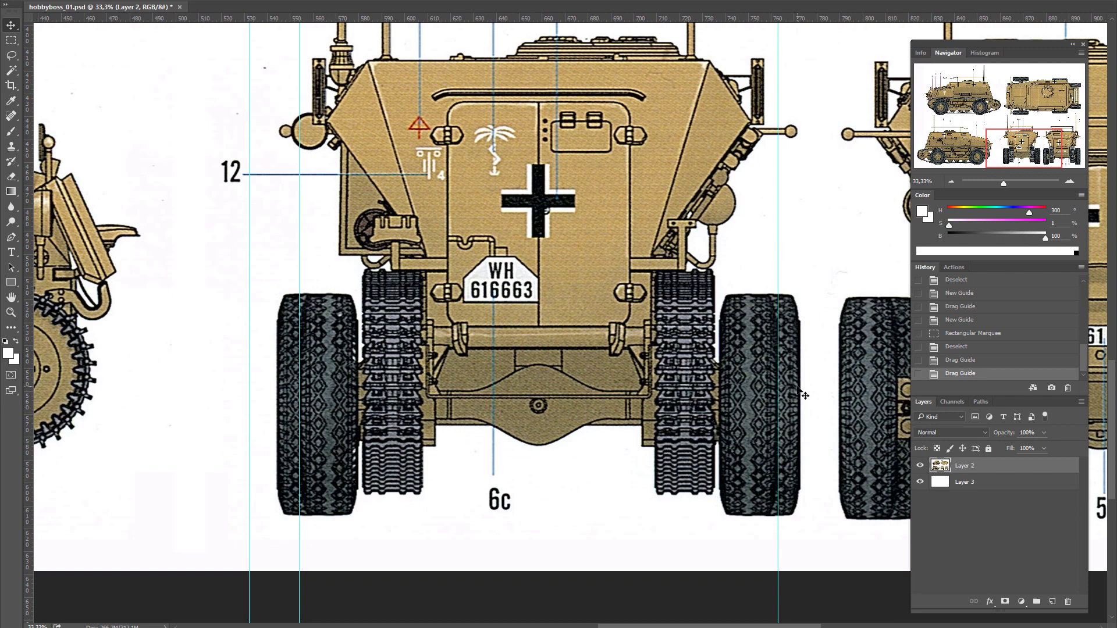
- Measure the distance between the two rear-view width guides on the tyre treads with a rectangular marquee, and deselect
drag(527, 411, 466, 394)
key(m)
drag(290, 379, 759, 415)
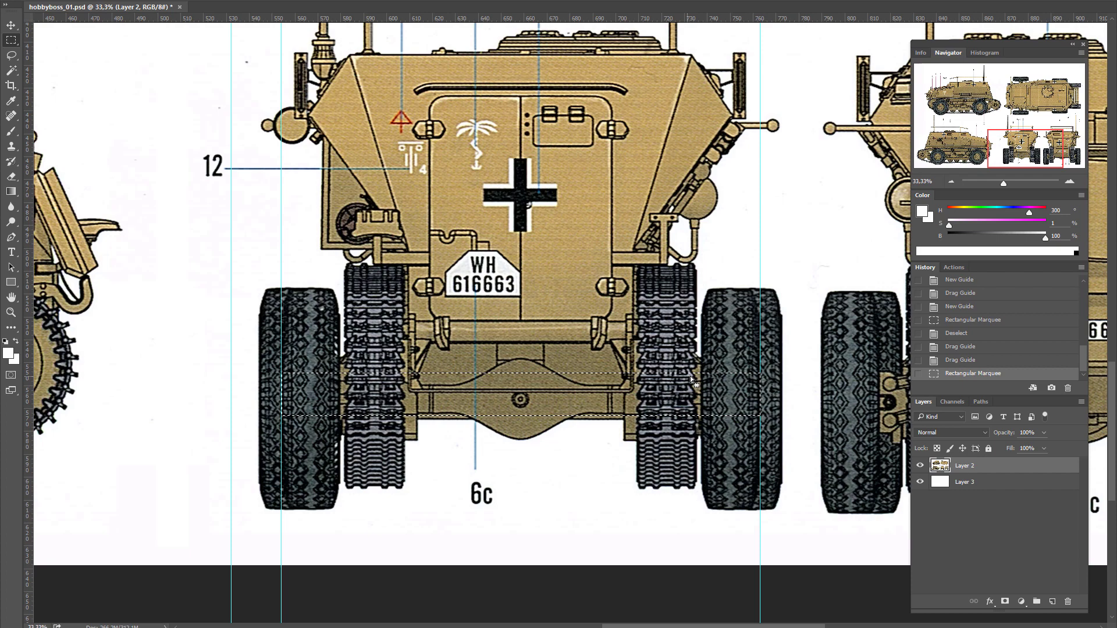
key(ctrl+d)
drag(644, 357, 642, 369)
drag(563, 344, 564, 376)
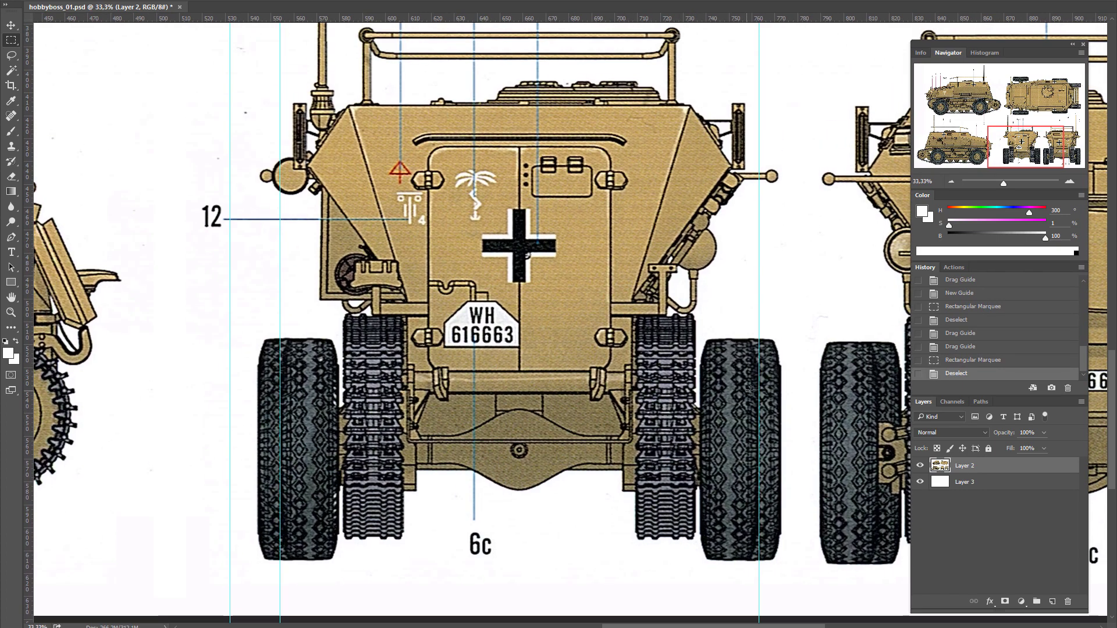
drag(520, 371, 526, 382)
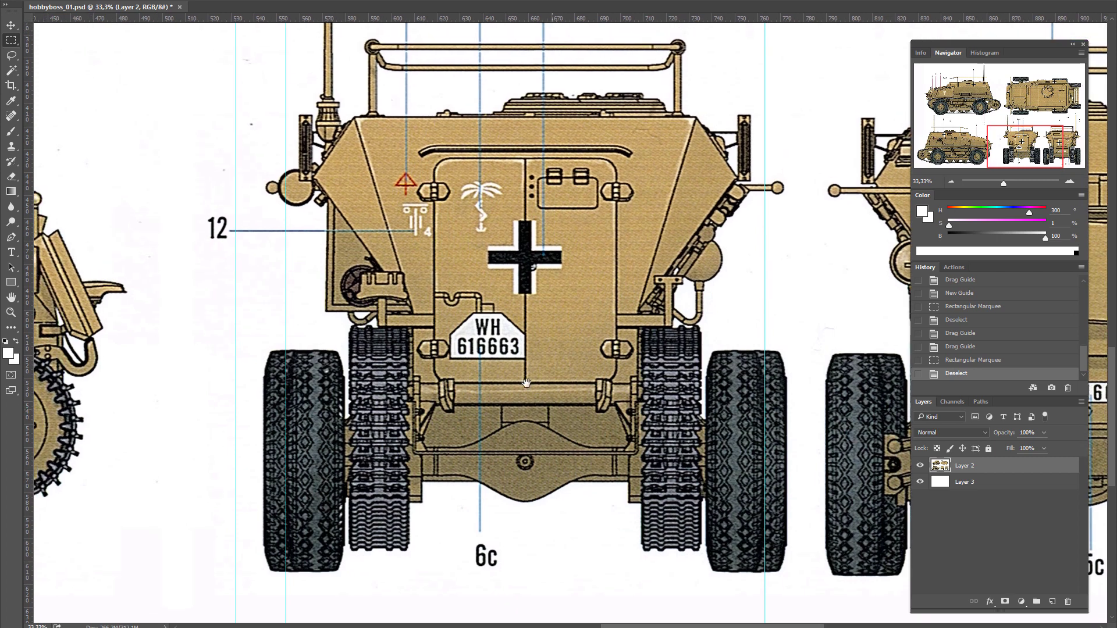
drag(320, 439, 319, 446)
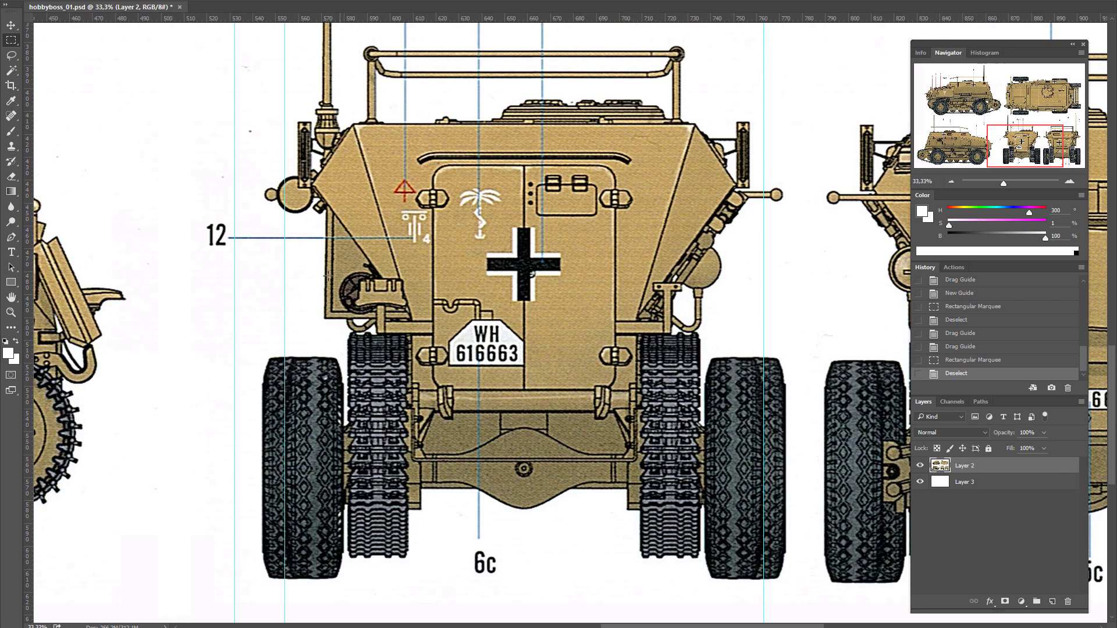
drag(548, 382, 535, 378)
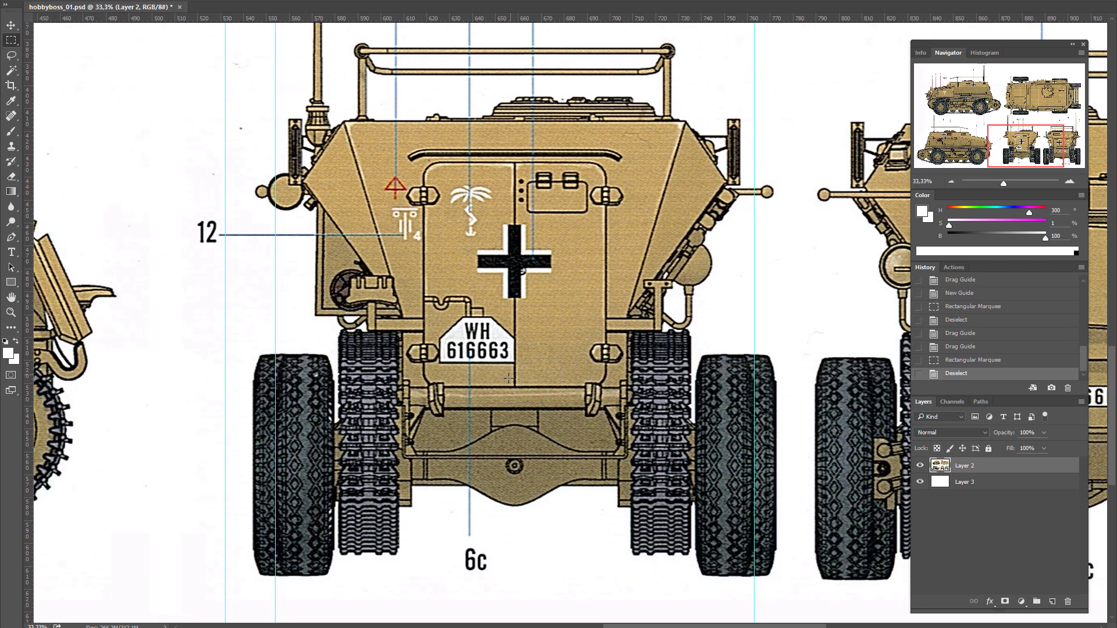
drag(664, 374, 665, 381)
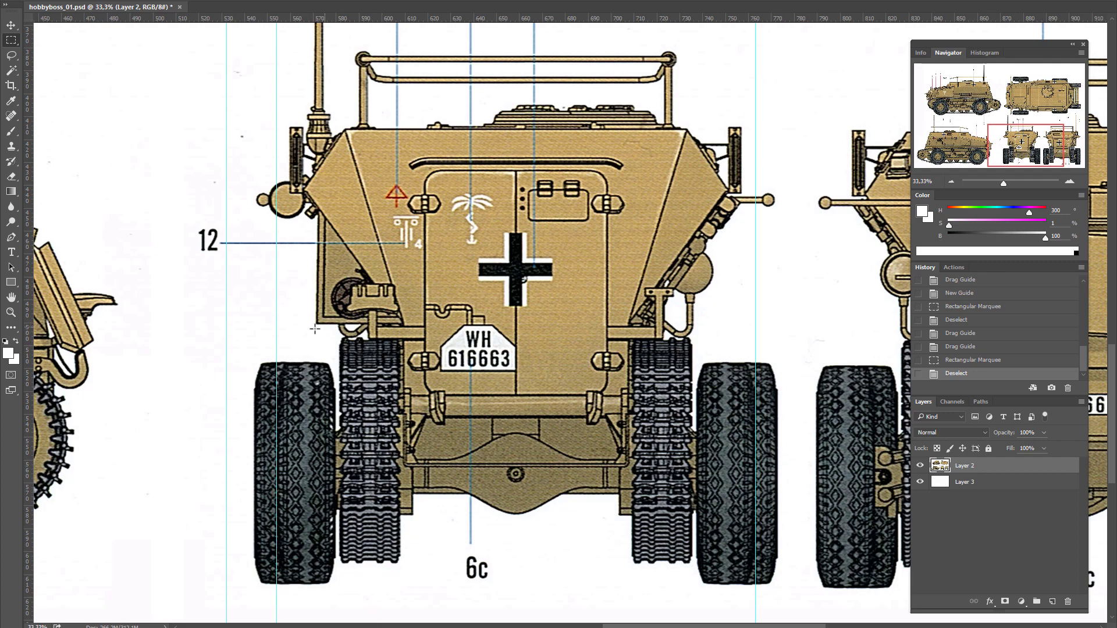
scroll(347, 363, up, 1)
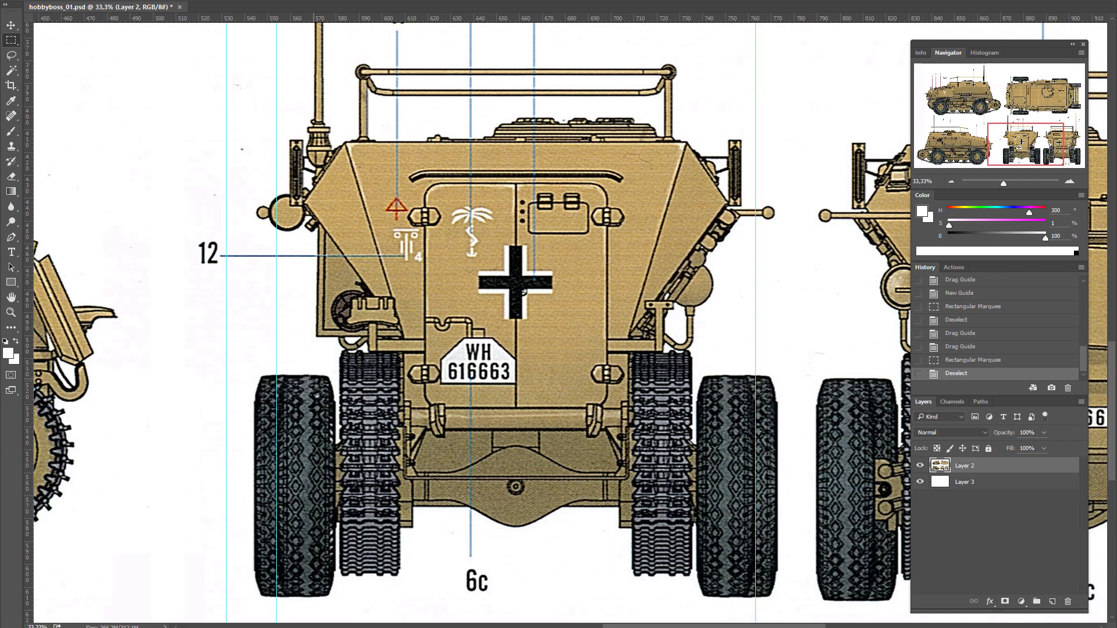
drag(619, 374, 593, 346)
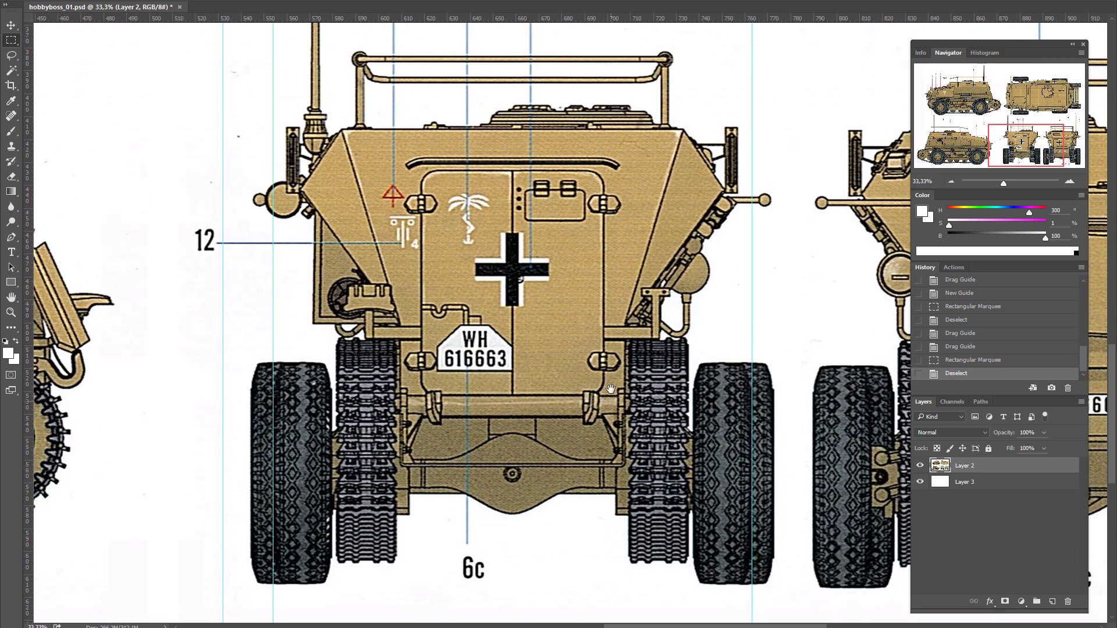
drag(610, 388, 593, 369)
drag(512, 438, 538, 436)
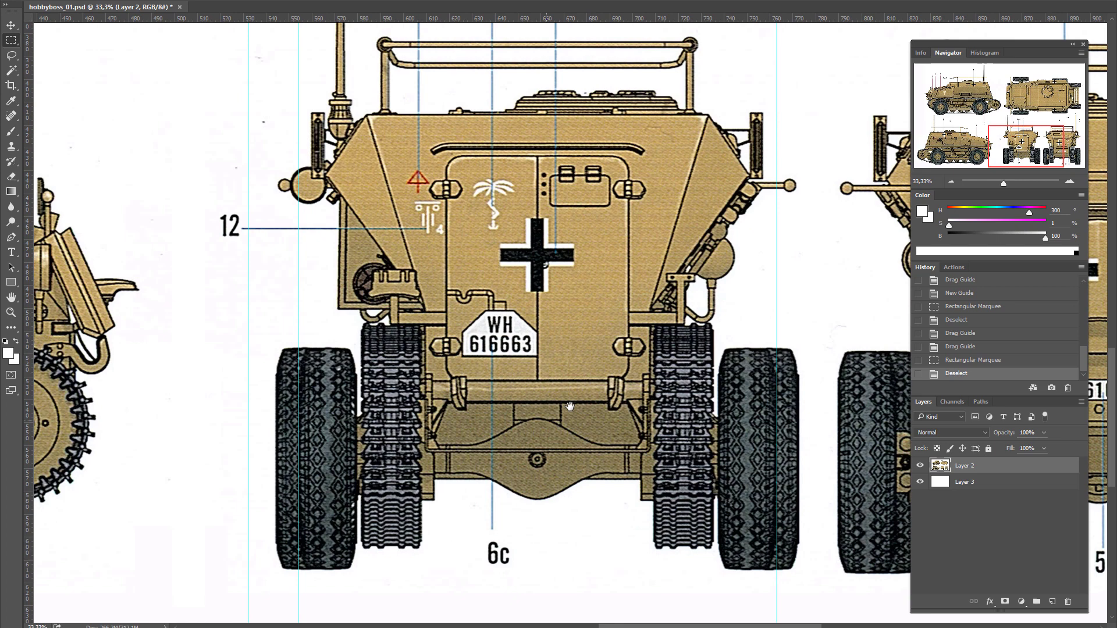
- Look up the width of a track part in the Measurements.txt notes in Notepad and return to Photoshop
key(alt+Tab)
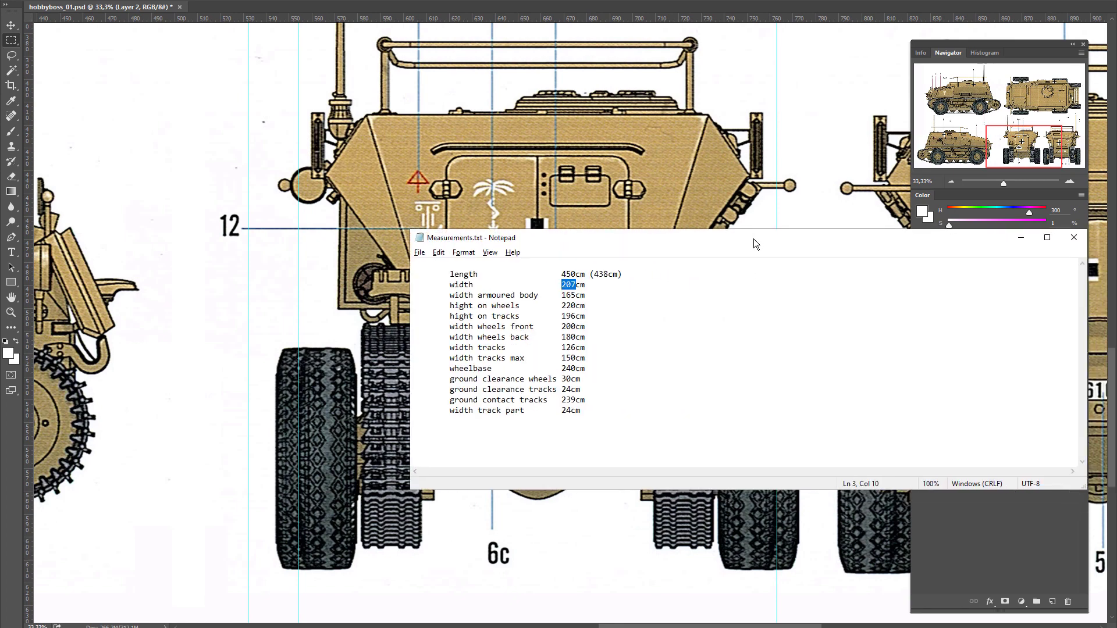
drag(583, 414, 556, 414)
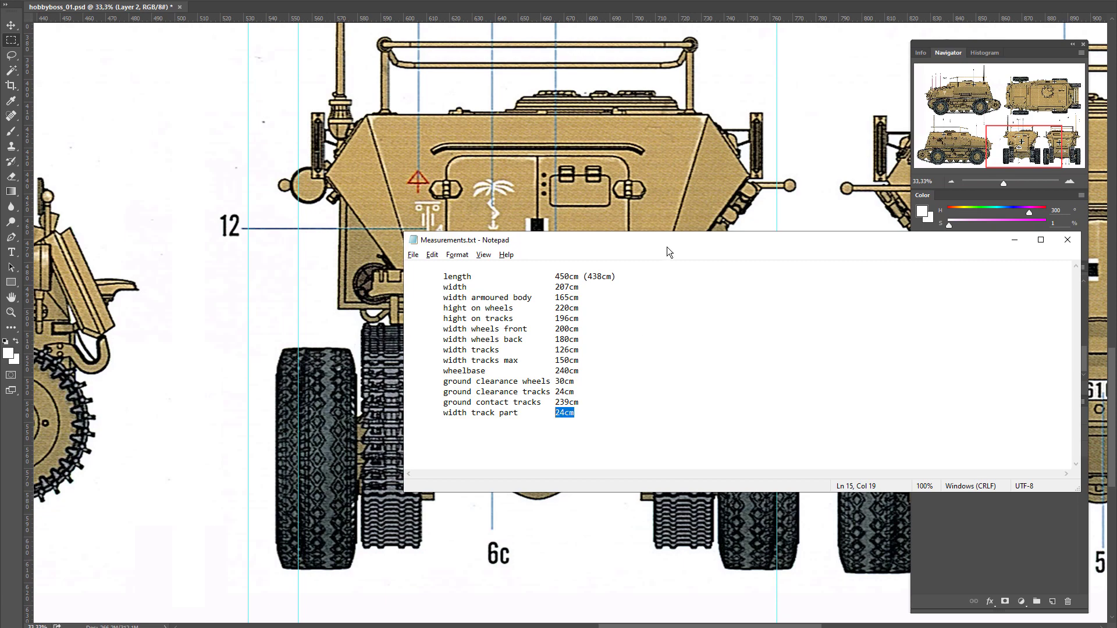
key(alt+Tab)
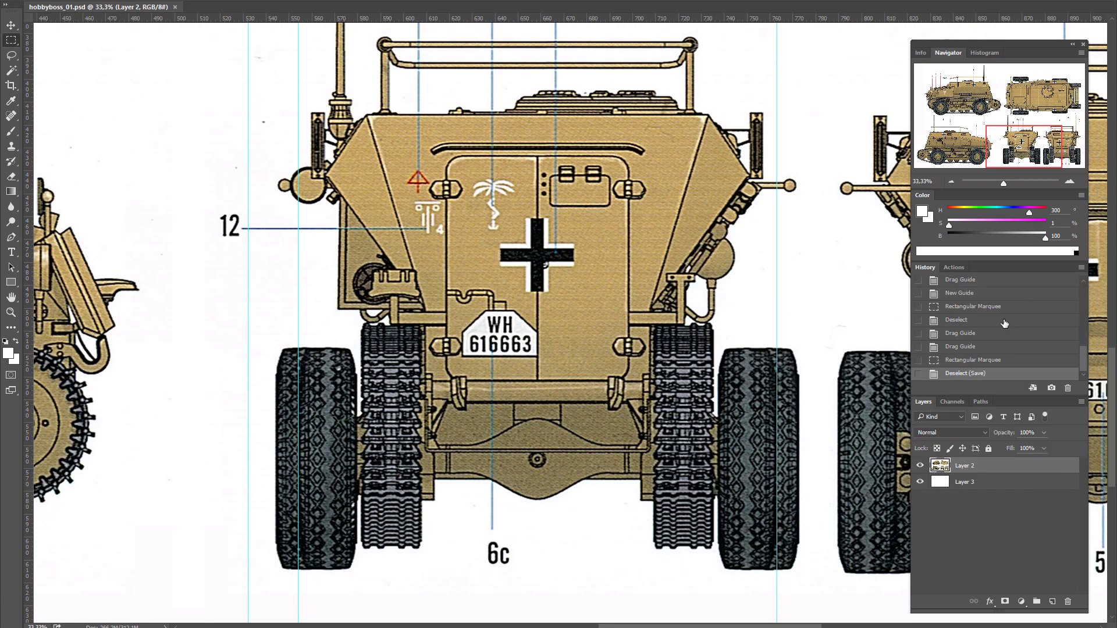
- Place vertical guides at the outer and inner edges of the left-hand track in the rear view
key(ctrl+plus)
drag(420, 310, 471, 208)
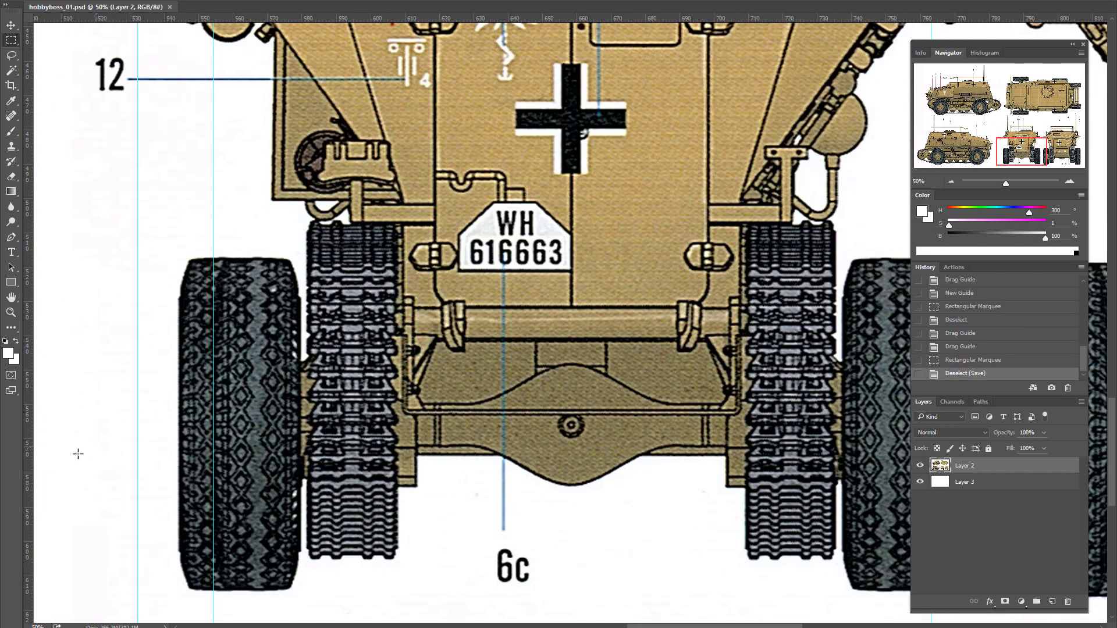
drag(33, 473, 339, 462)
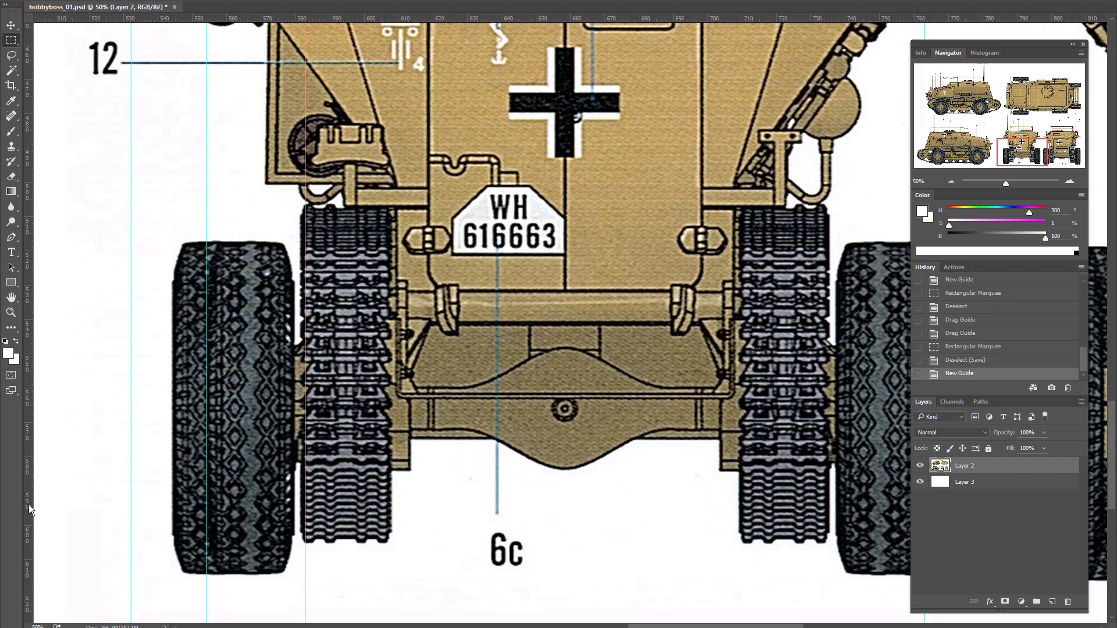
drag(30, 509, 389, 517)
- Measure the track's width between its two guides with a rectangular marquee, and deselect
drag(353, 478, 358, 468)
drag(338, 365, 404, 415)
drag(376, 376, 459, 392)
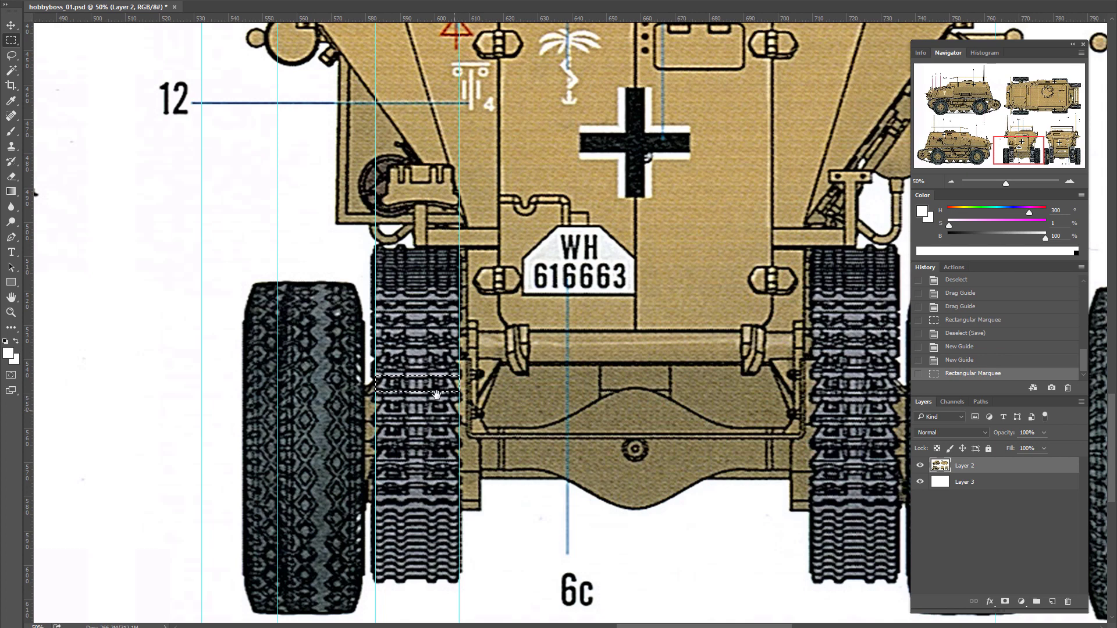
drag(471, 284, 448, 269)
key(ctrl+d)
- Review the whole blueprint sheet with all vehicle views and guides, and activate the Move tool
key(ctrl+minus)
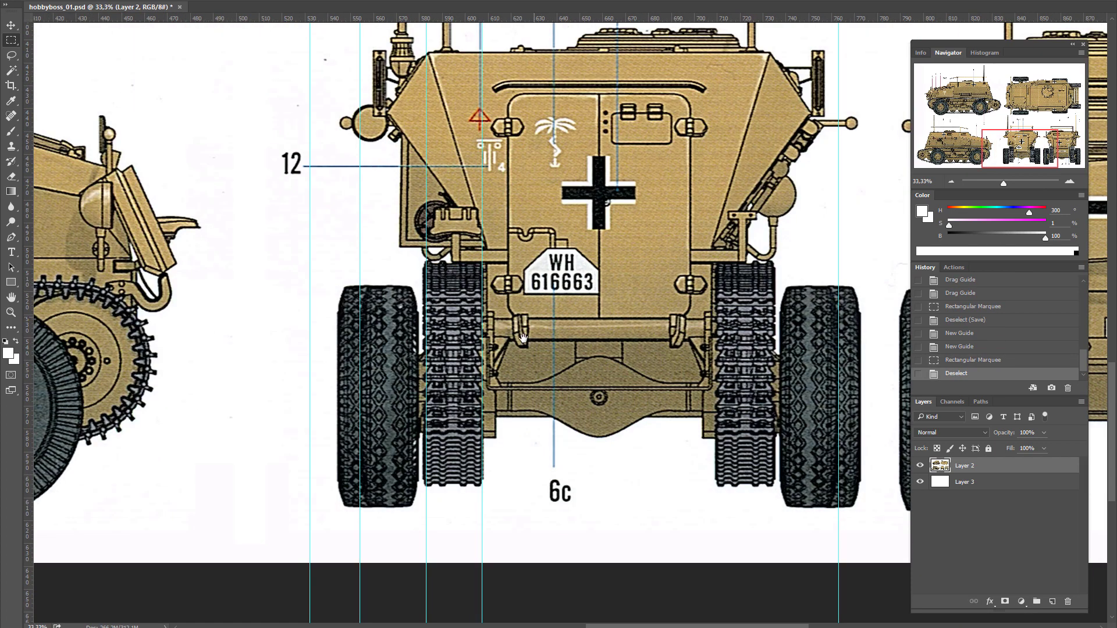
drag(523, 338, 509, 356)
key(ctrl+minus)
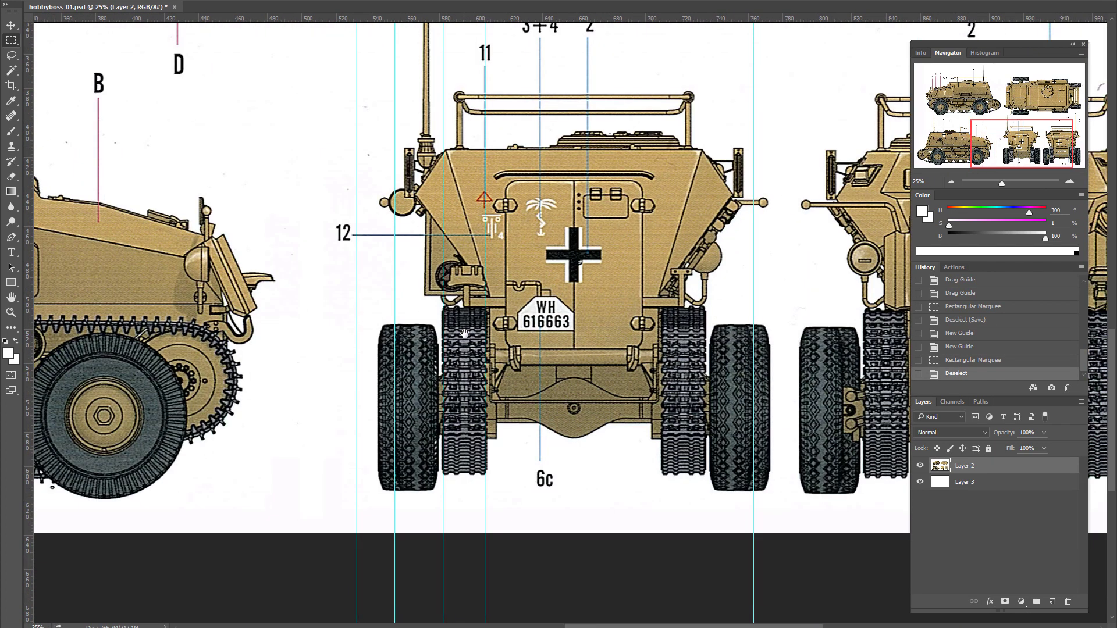
drag(585, 324, 662, 570)
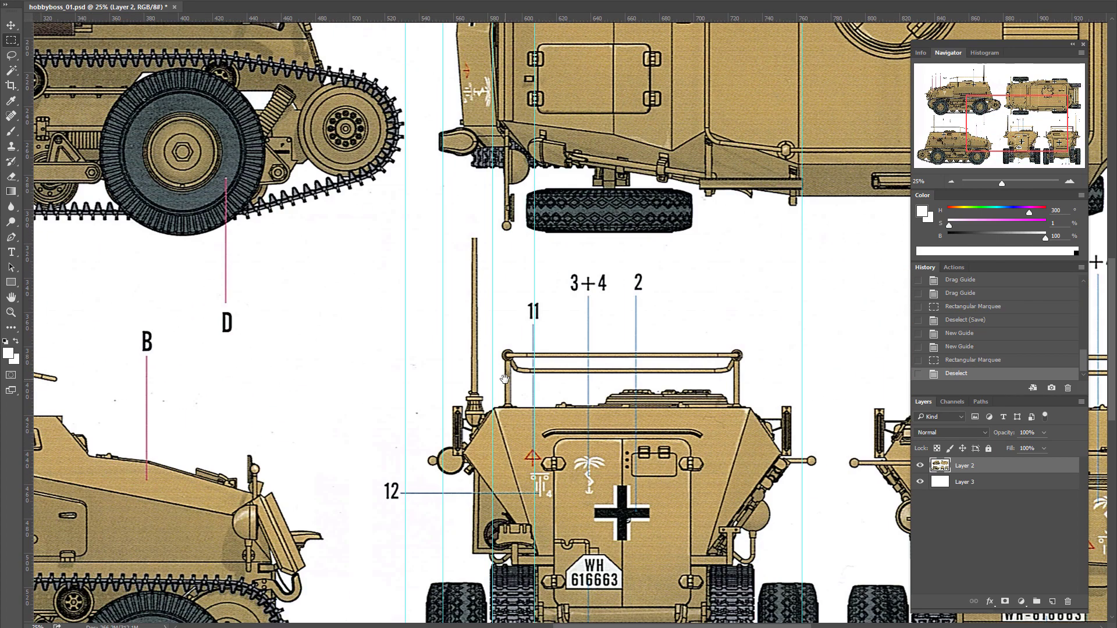
key(ctrl+minus)
key(ctrl+minus)
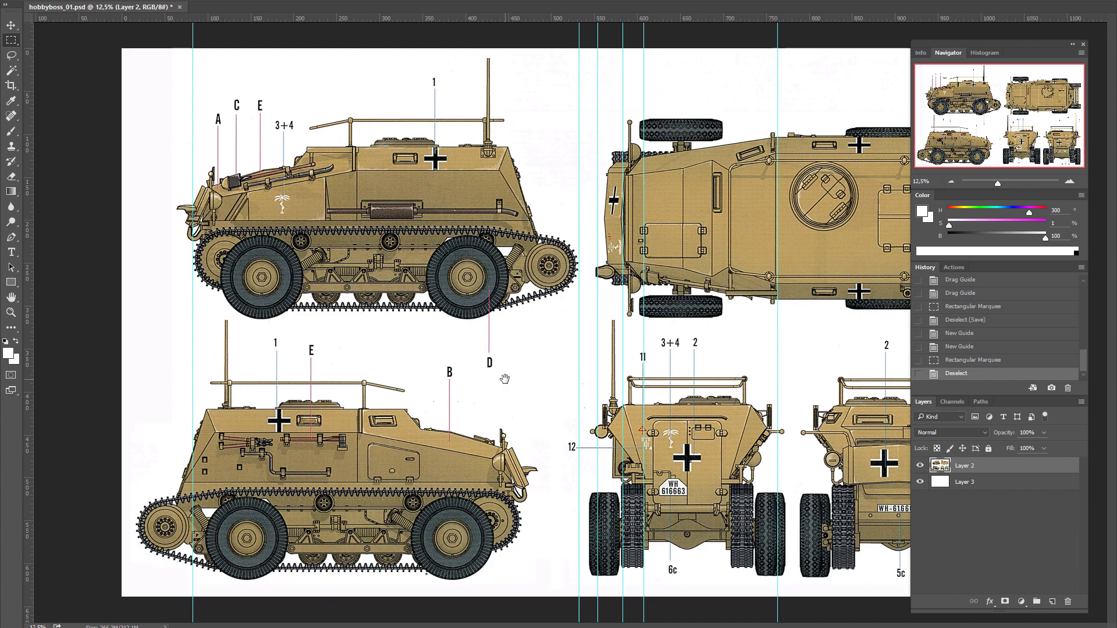
key(v)
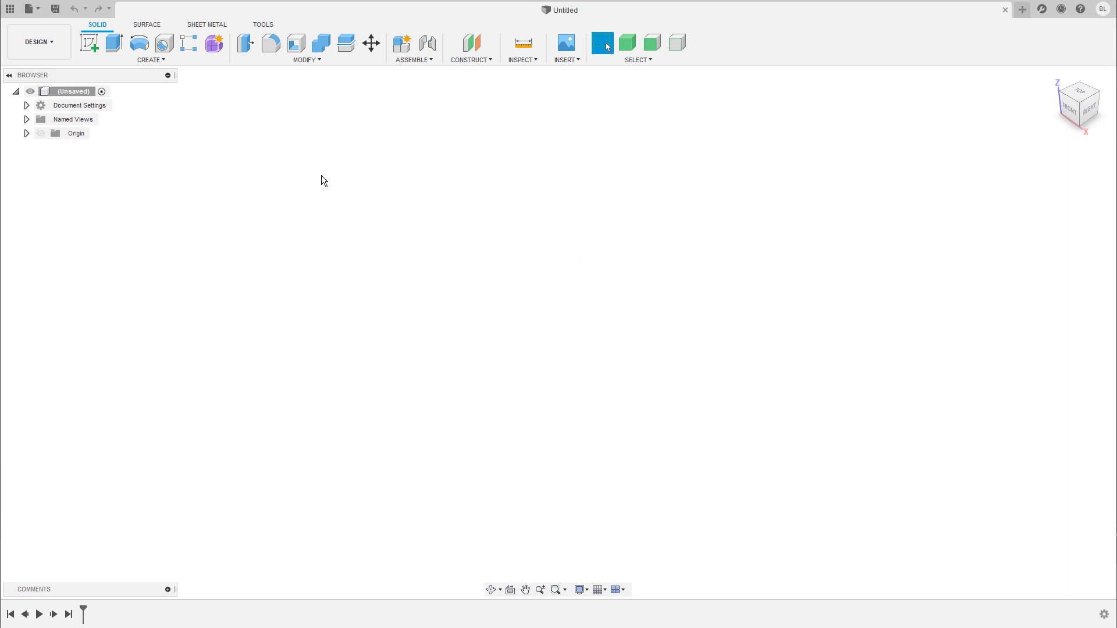
- In Fusion 360, show the origin planes and insert the saurer_side image as a canvas on the YZ plane
click(40, 134)
shift+middle_drag(670, 290, 499, 262)
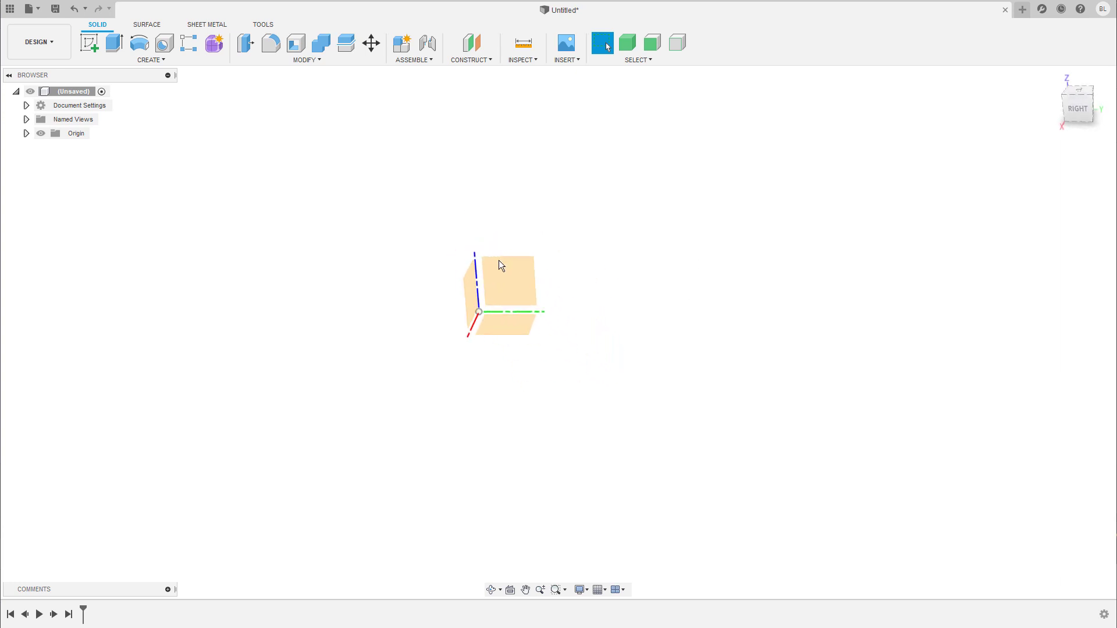
click(525, 286)
click(567, 60)
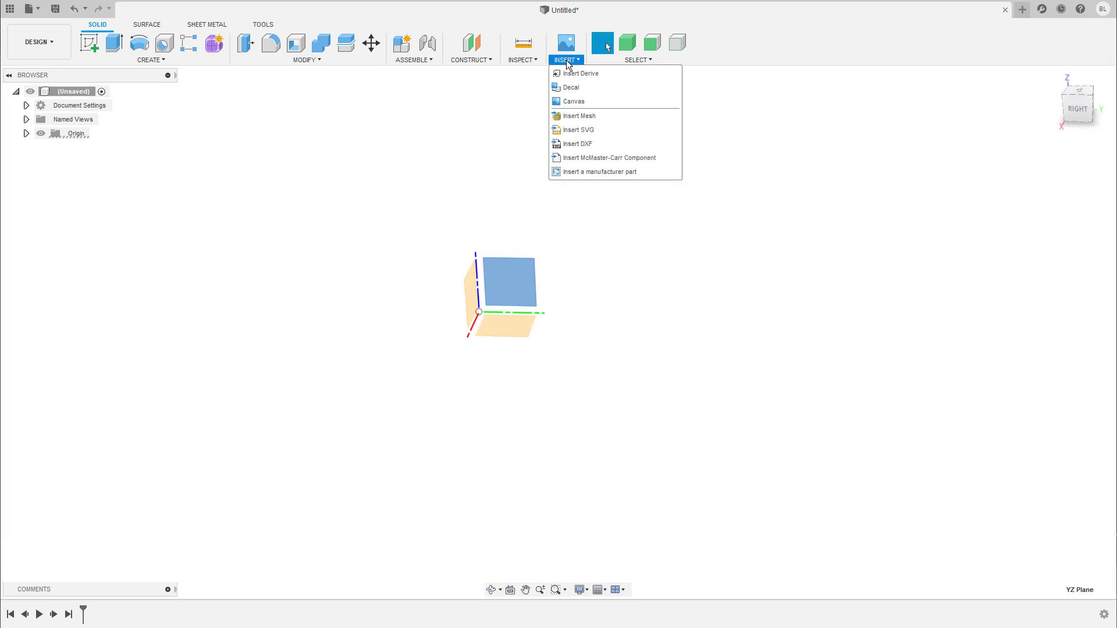
click(581, 101)
click(416, 422)
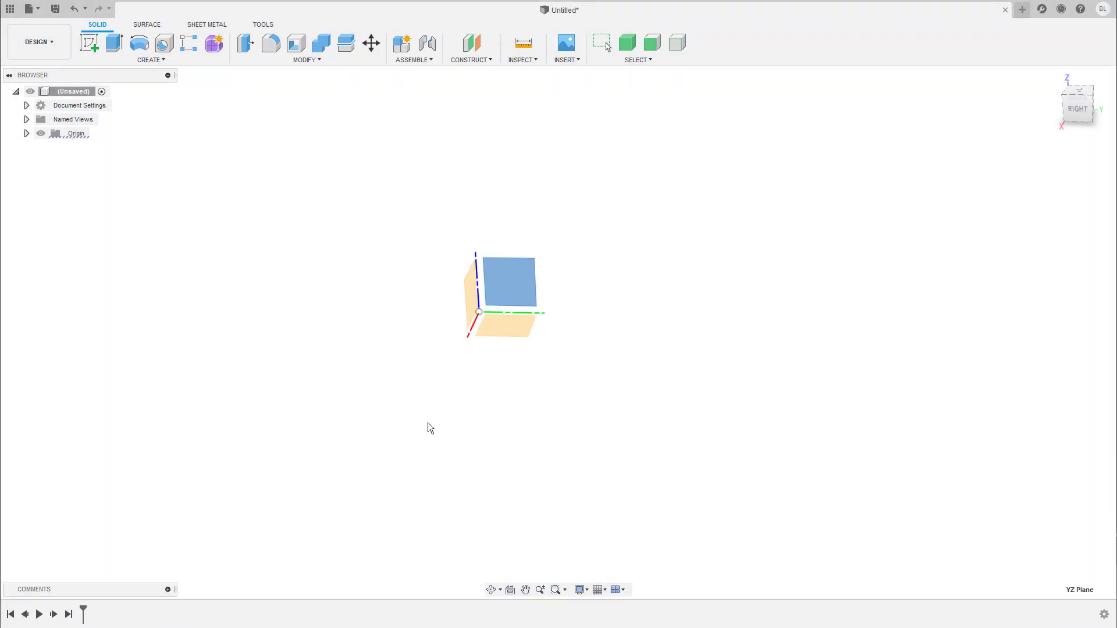
double_click(545, 283)
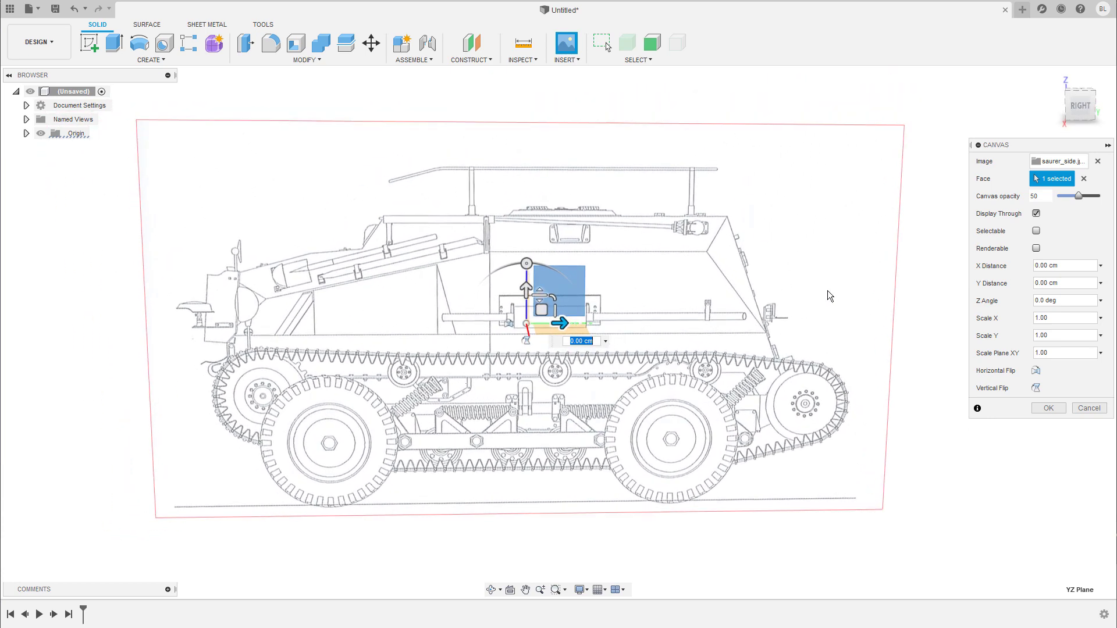
click(1048, 408)
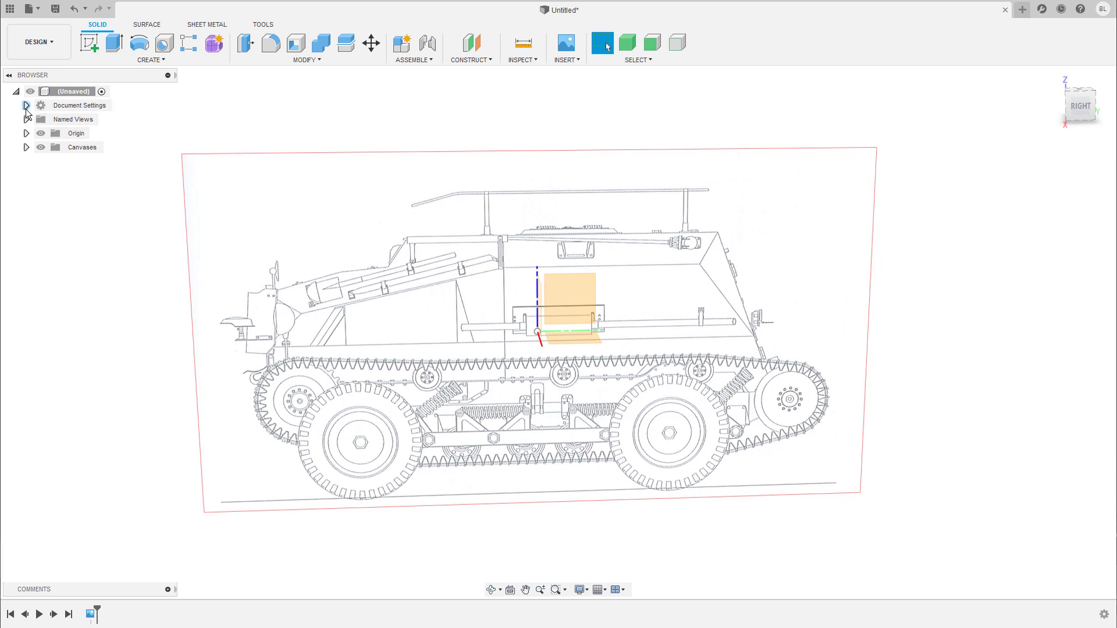
- Check the unit type in the document settings and leave the dialog without changing it
click(101, 119)
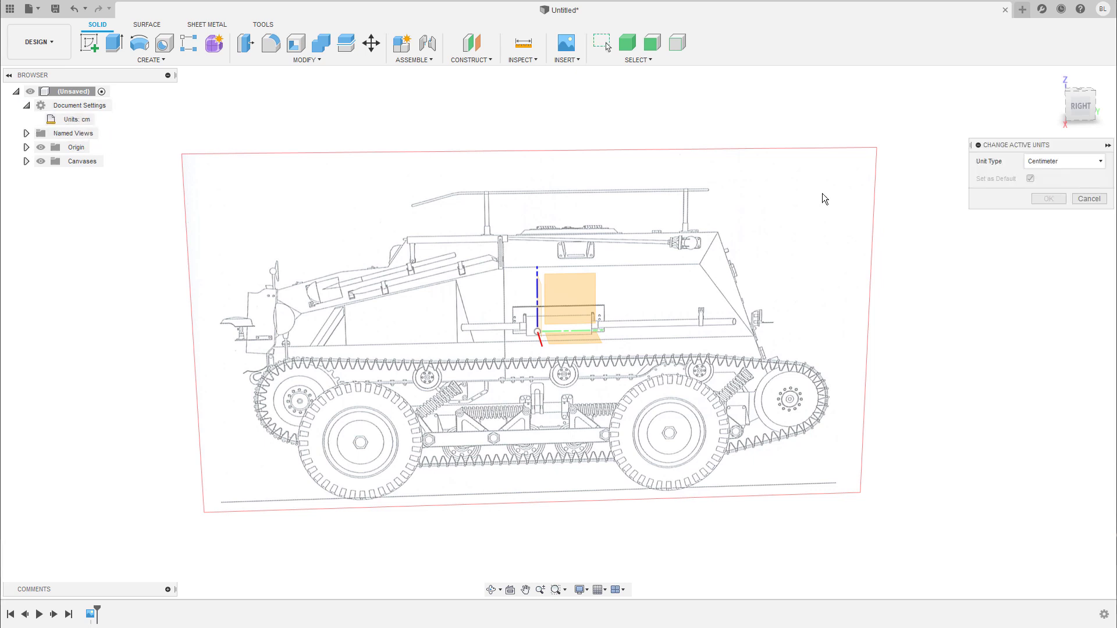
click(1058, 166)
click(1089, 199)
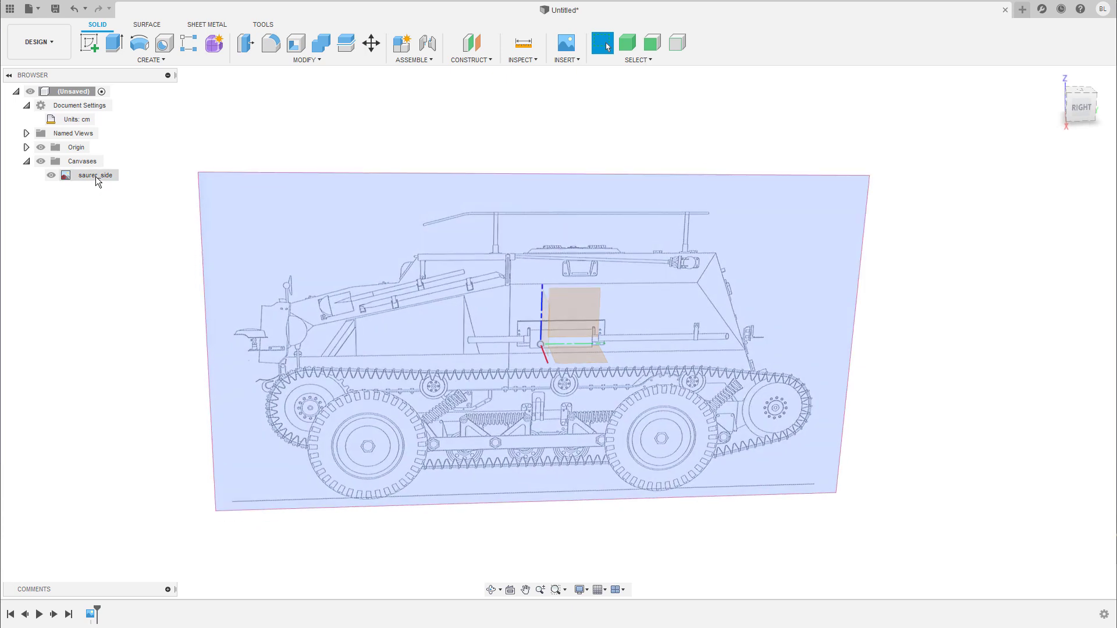
- Start calibrating the saurer_side canvas and mark the track's front and rear outer edges as the two reference points
right_click(96, 177)
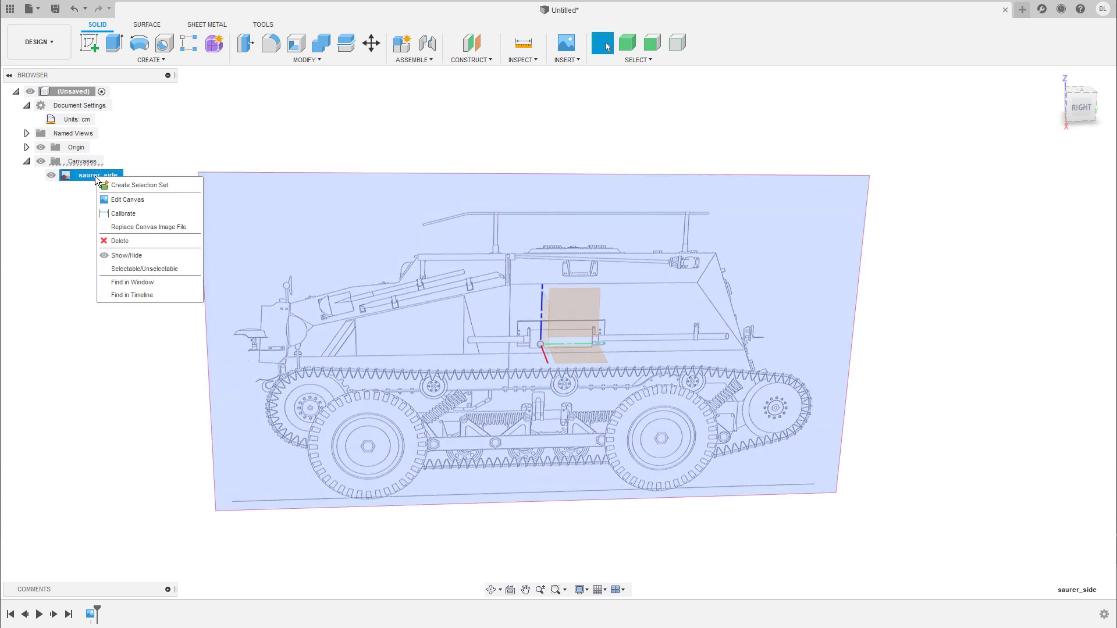
click(139, 215)
scroll(486, 364, up, 10)
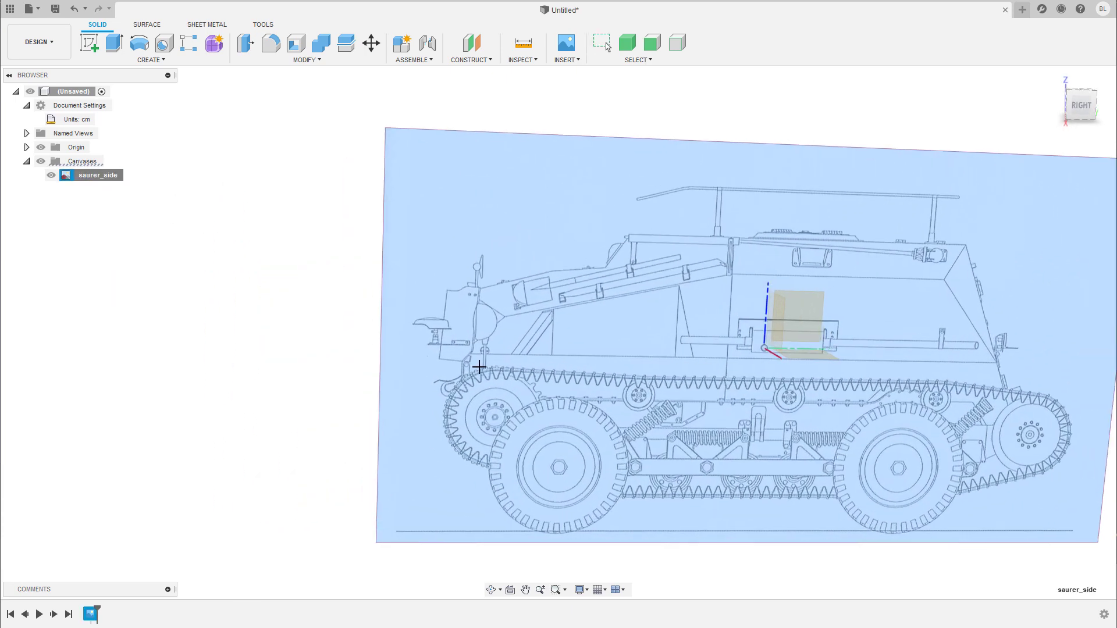
scroll(489, 359, up, 6)
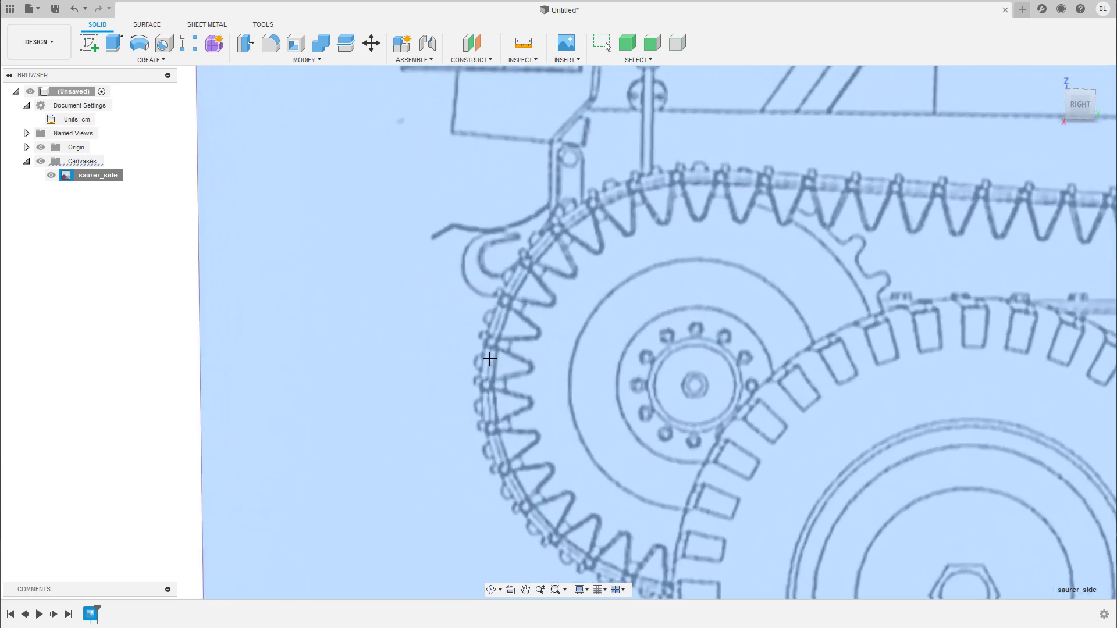
middle_drag(483, 261, 487, 285)
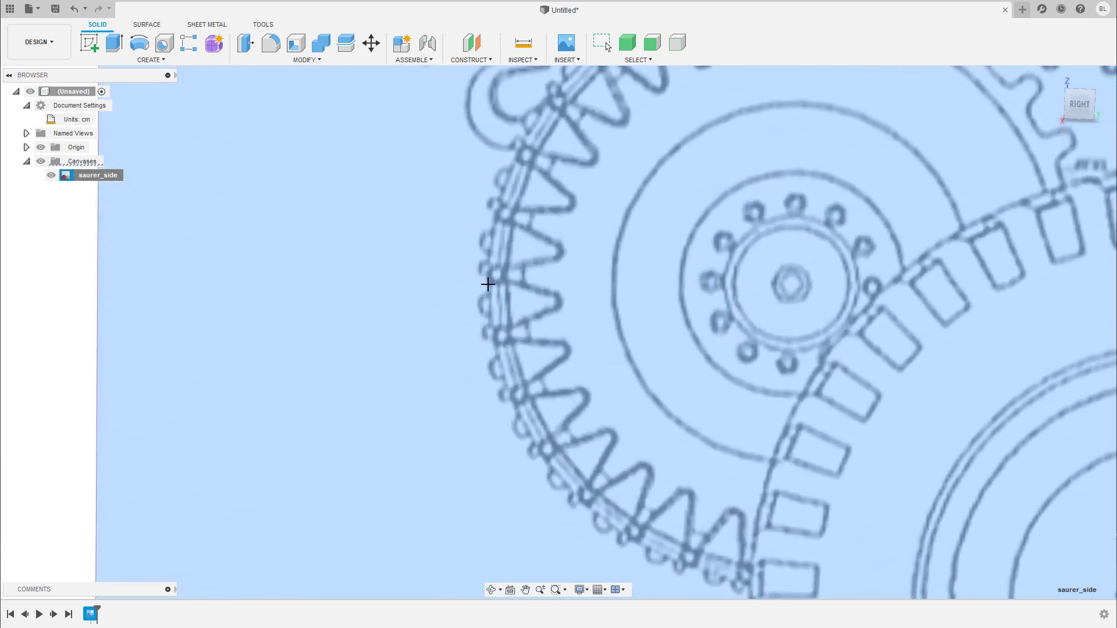
scroll(487, 276, down, 15)
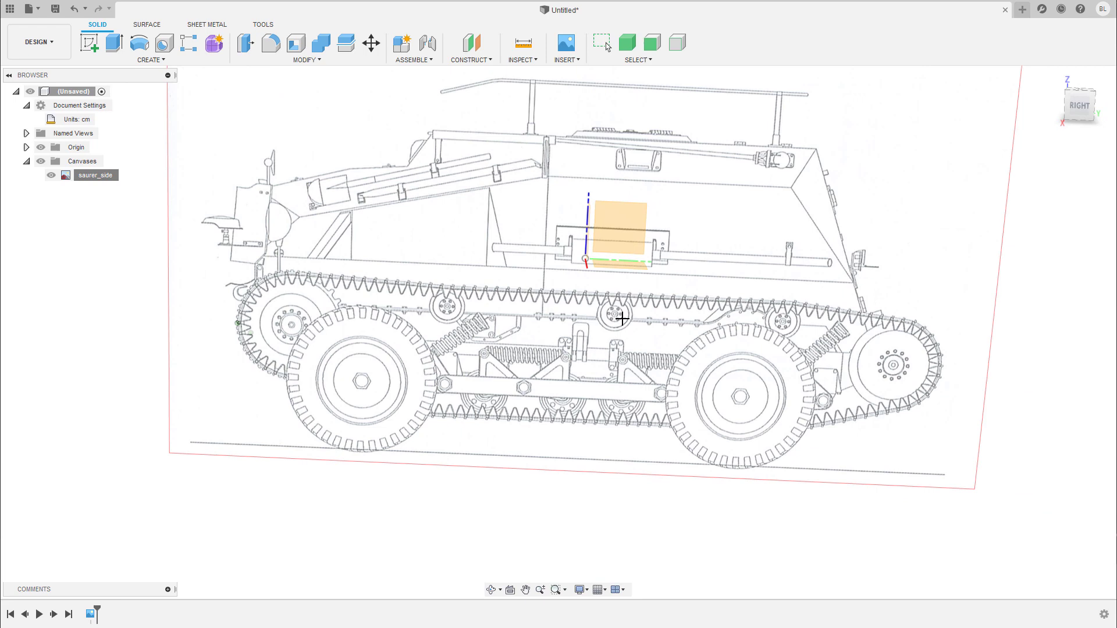
scroll(564, 341, up, 10)
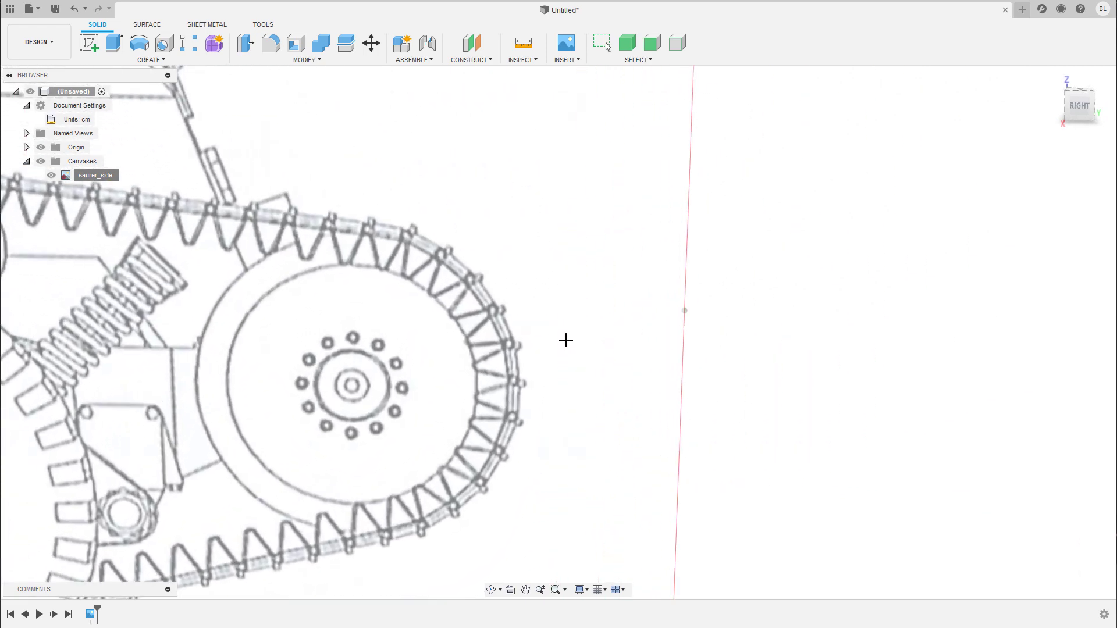
scroll(567, 342, up, 5)
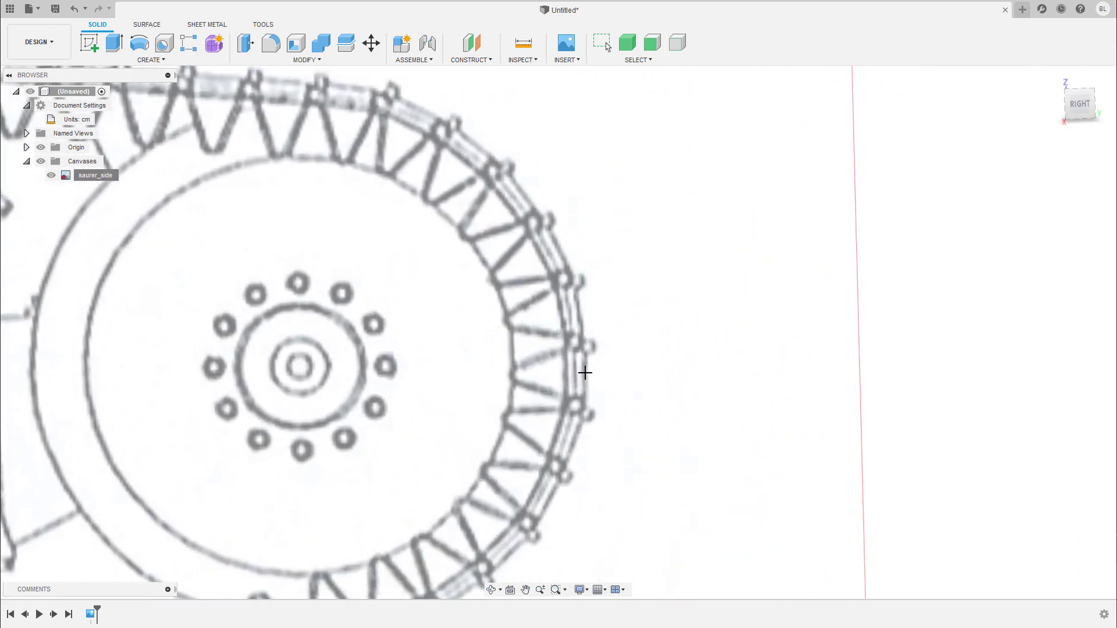
scroll(610, 384, down, 10)
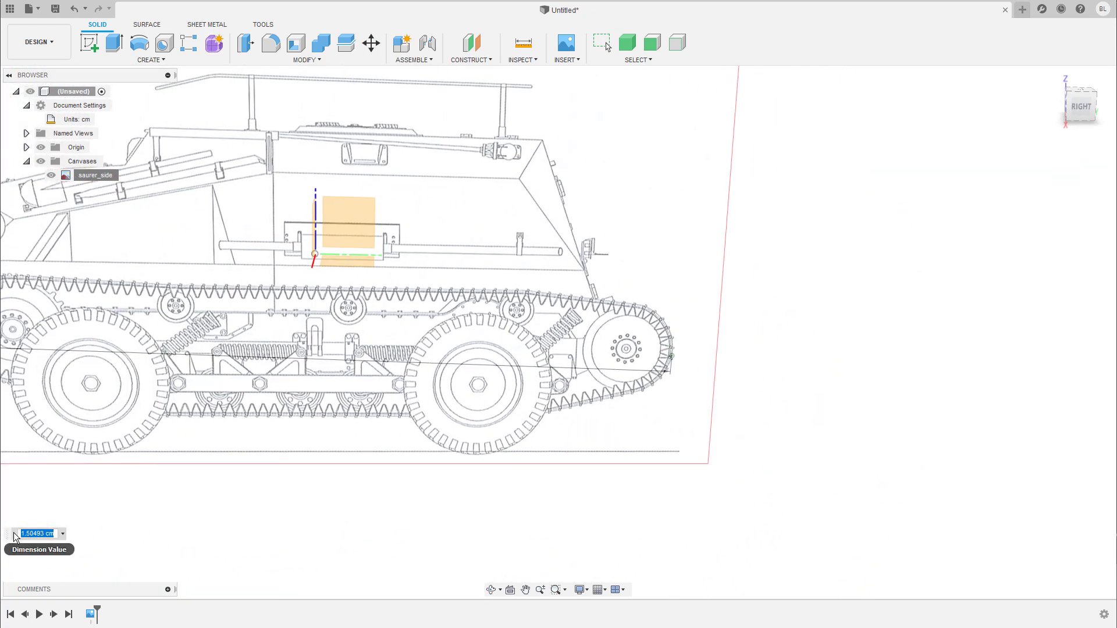
- Set the calibration distance across the track to 450 cm and bring the whole rescaled canvas back into view
scroll(569, 382, down, 4)
shift+middle_drag(569, 382, 700, 337)
scroll(700, 335, up, 5)
scroll(701, 335, down, 3)
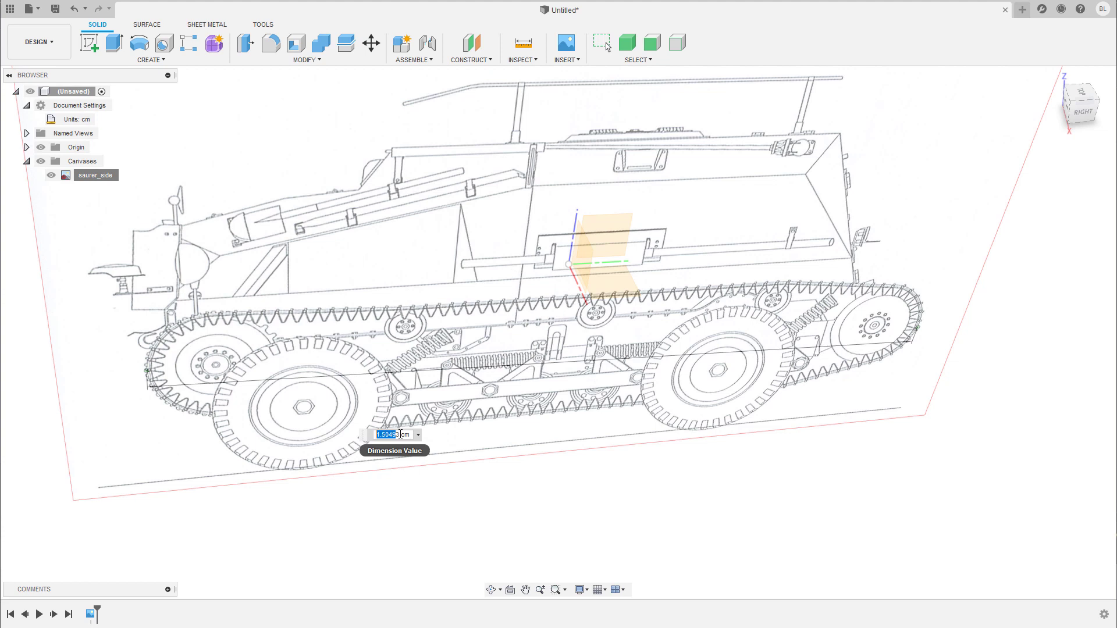
text(450)
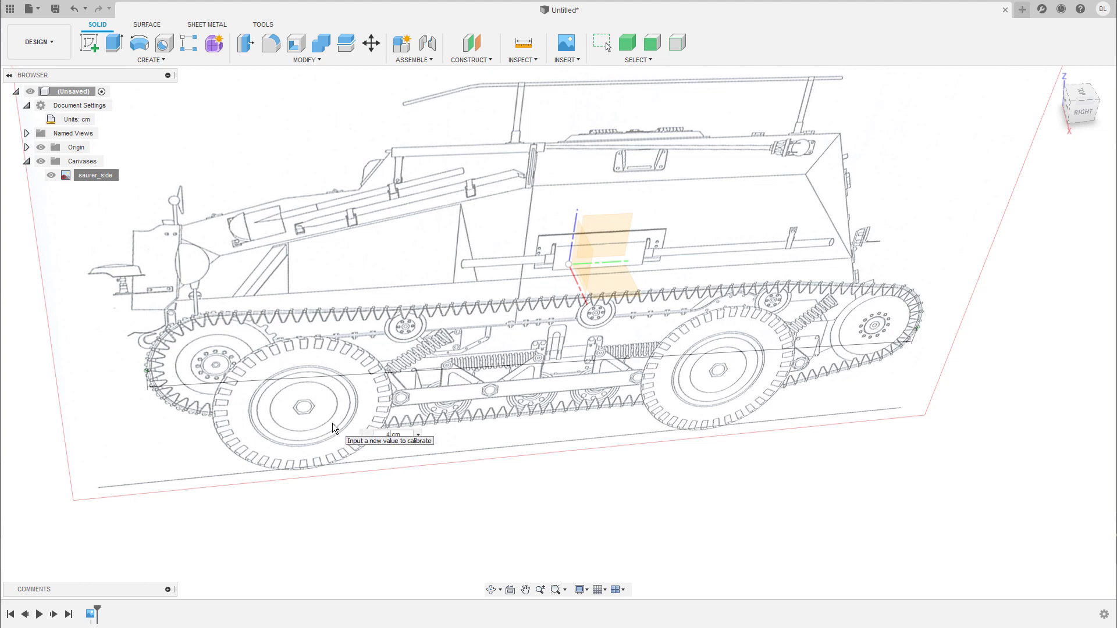
key(Return)
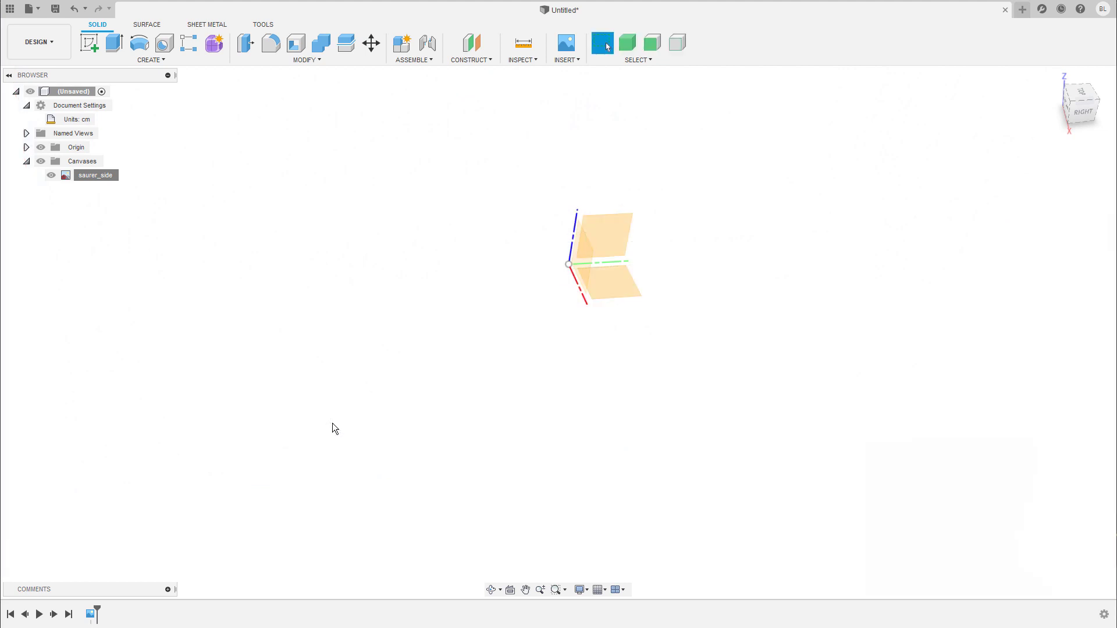
scroll(677, 299, down, 10)
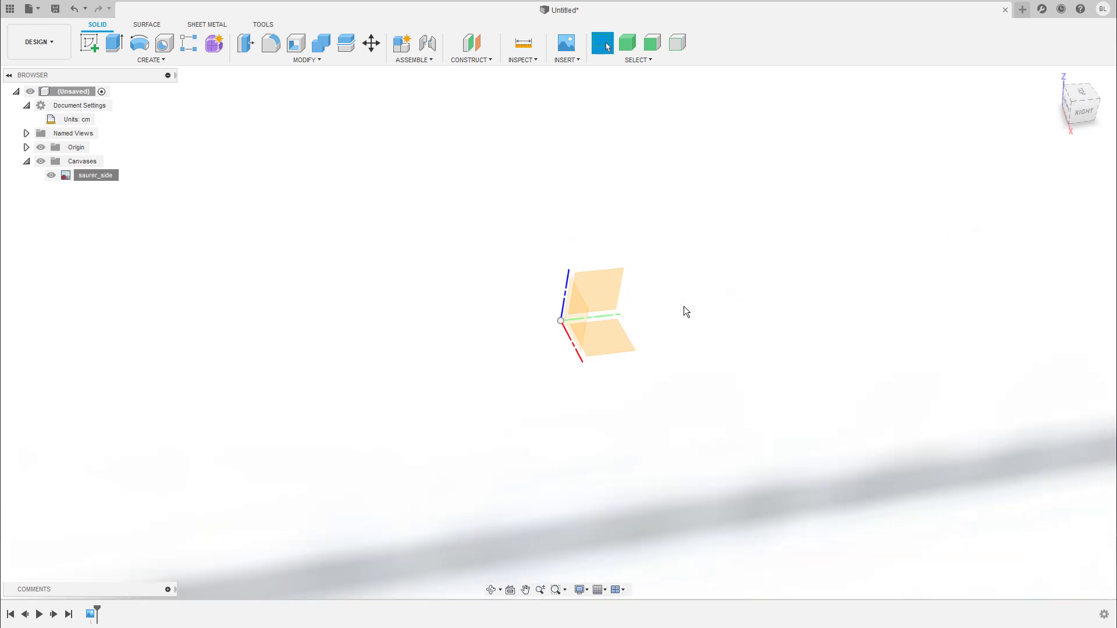
scroll(677, 310, down, 10)
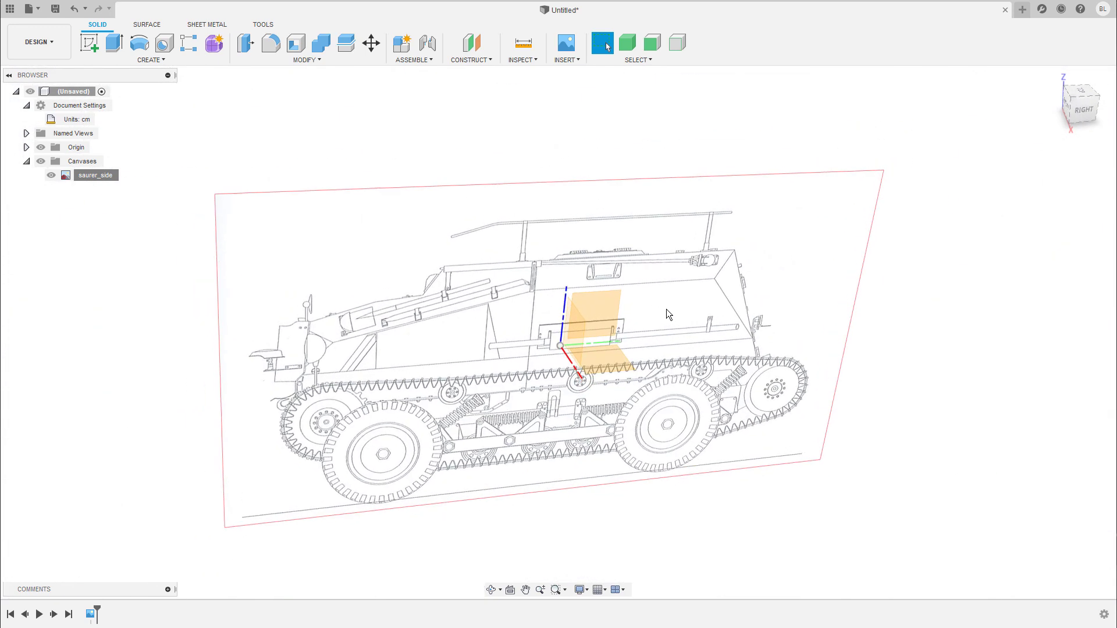
scroll(669, 306, up, 3)
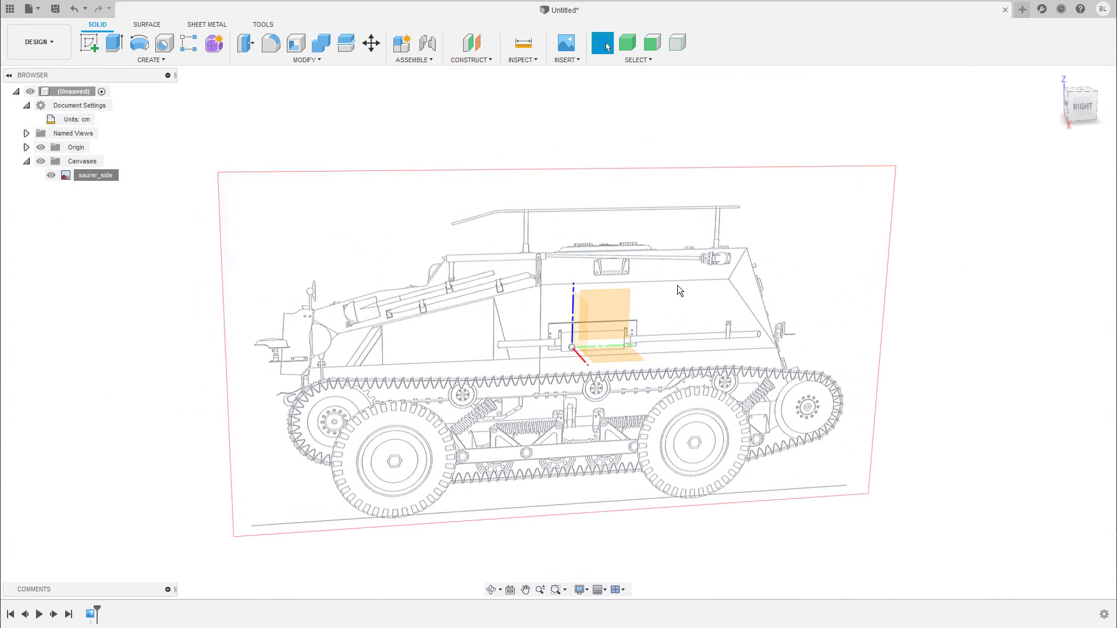
shift+middle_drag(679, 128, 662, 130)
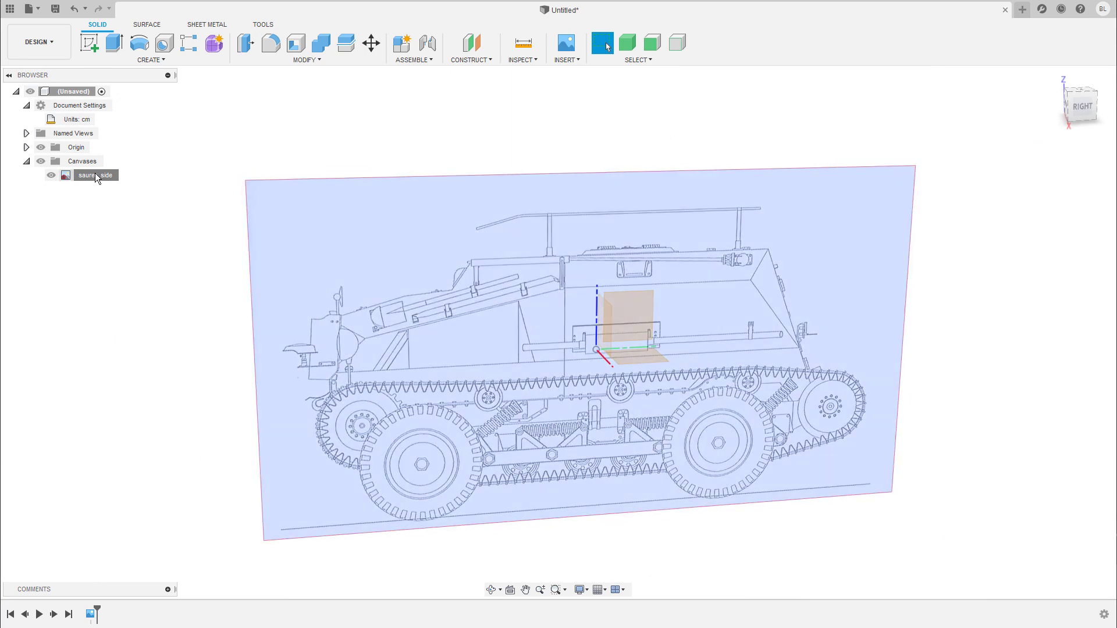
- Edit the saurer_side canvas and move it to X 161.733 cm, Y 132.975 cm, bringing its ground line to the origin's height
right_click(96, 177)
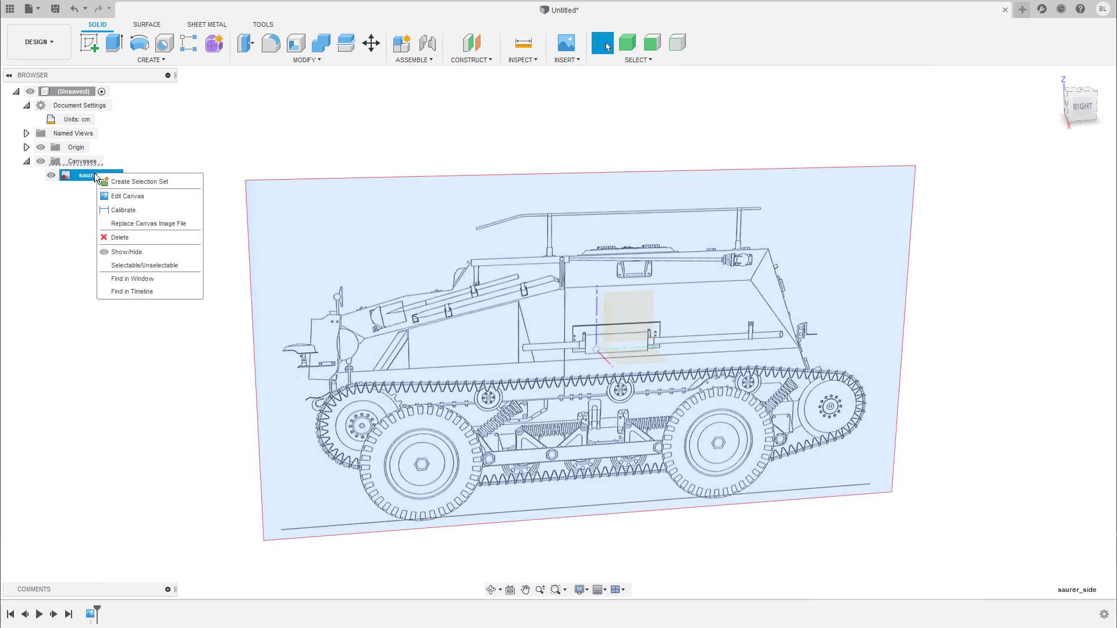
click(130, 196)
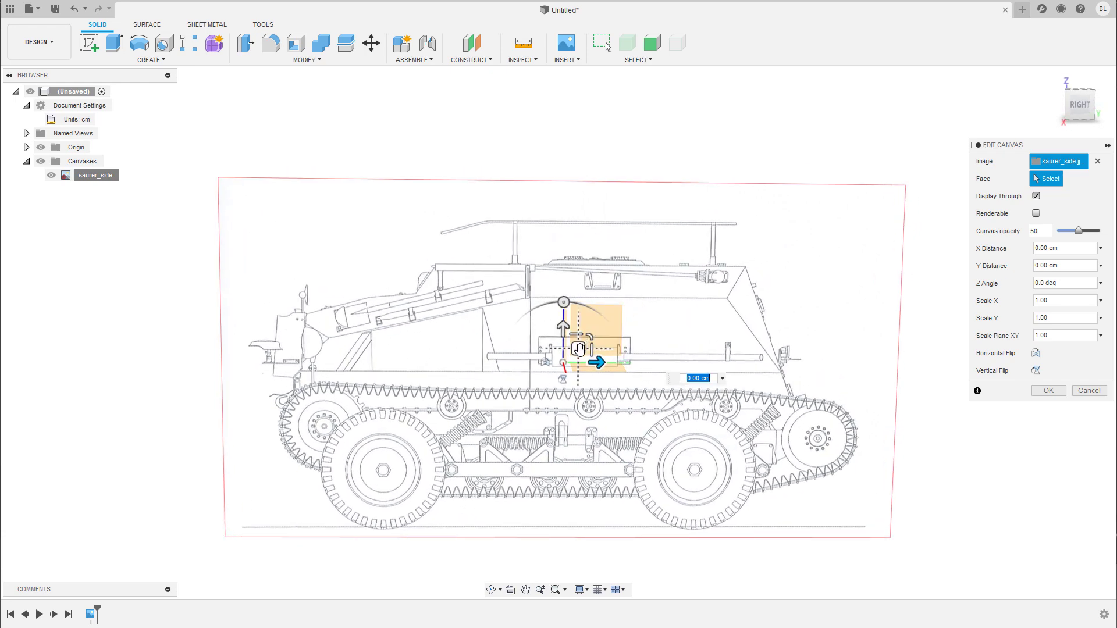
drag(578, 349, 769, 248)
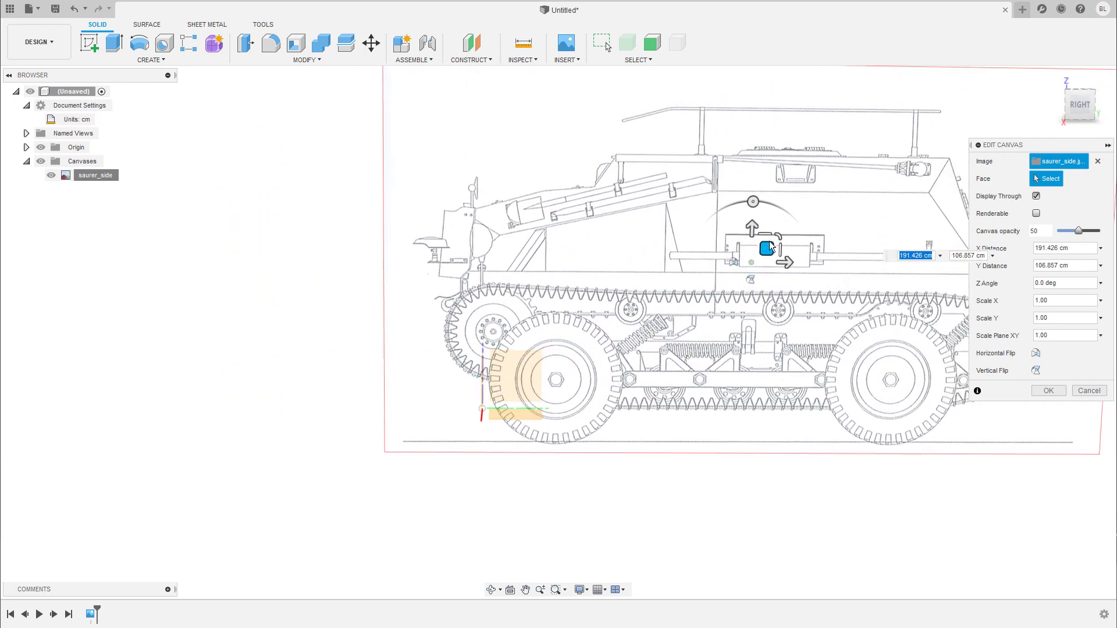
click(1075, 107)
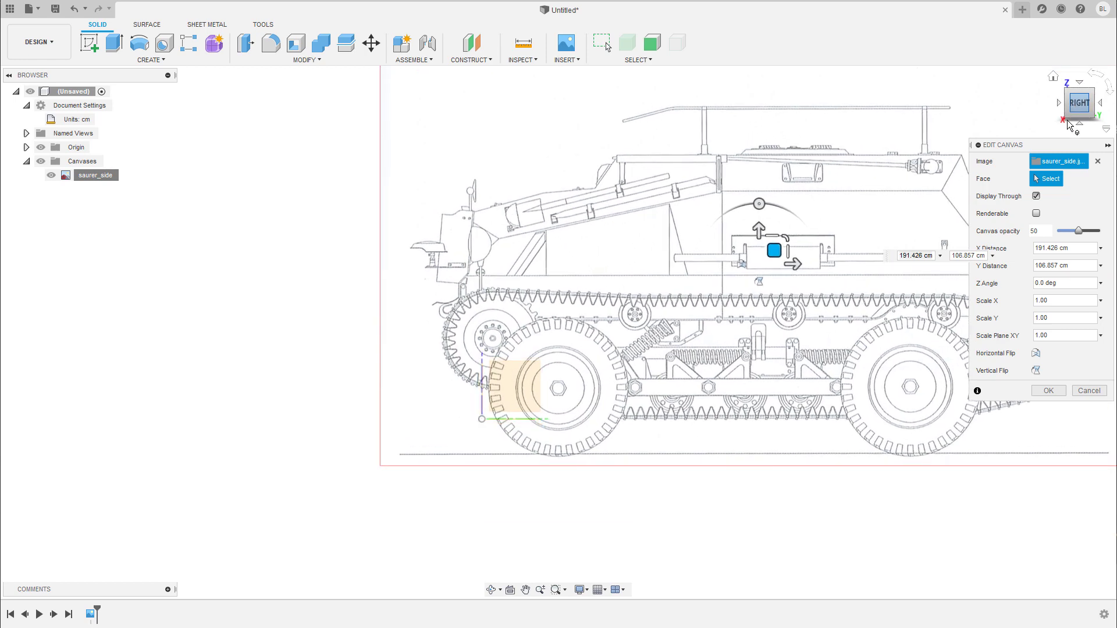
scroll(546, 372, up, 3)
middle_drag(554, 362, 487, 368)
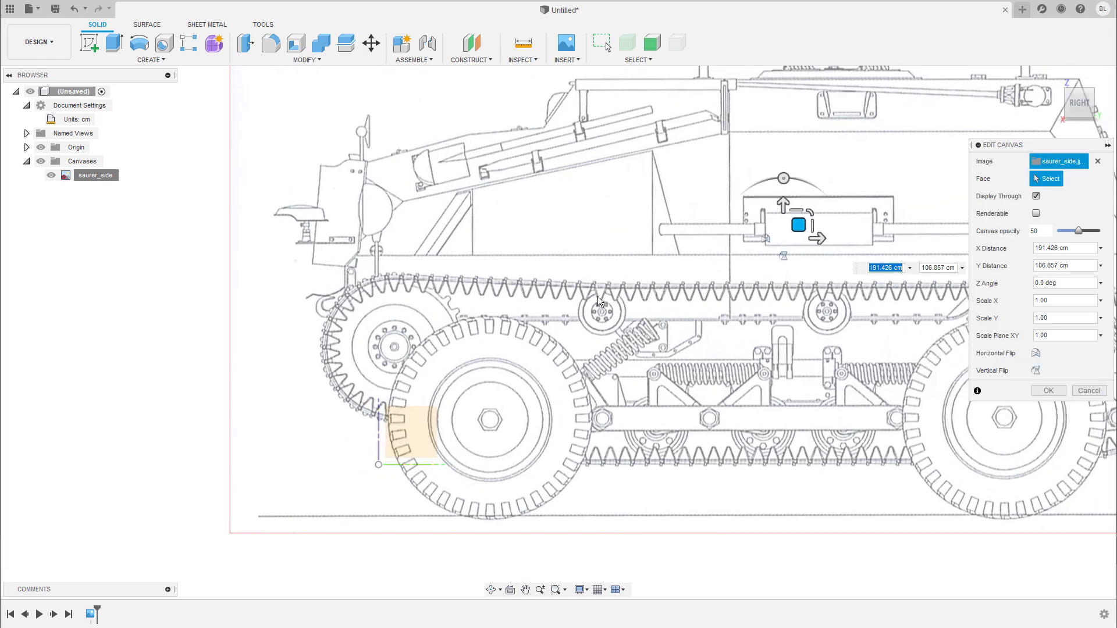
drag(800, 218, 736, 170)
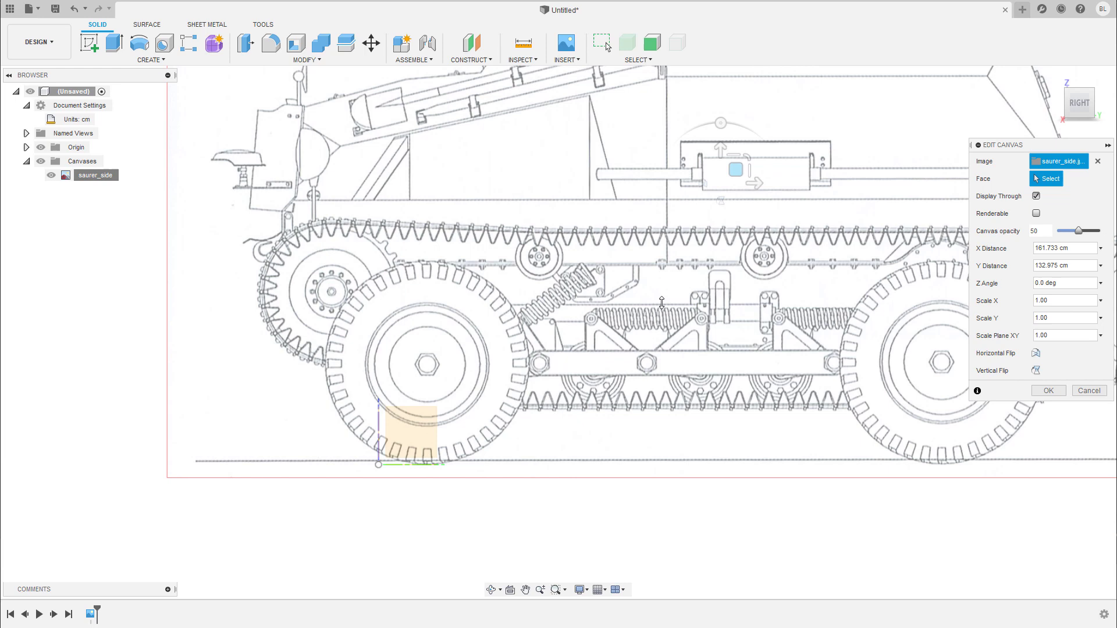
- Shift the side canvas another 57.10 cm along X so the track's front edge lines up with the origin
scroll(661, 302, down, 2)
middle_drag(719, 301, 562, 312)
middle_drag(657, 301, 541, 335)
scroll(542, 335, up, 2)
mouse_move(456, 369)
middle_down()
mouse_move(513, 366)
mouse_move(465, 362)
mouse_move(474, 372)
middle_up()
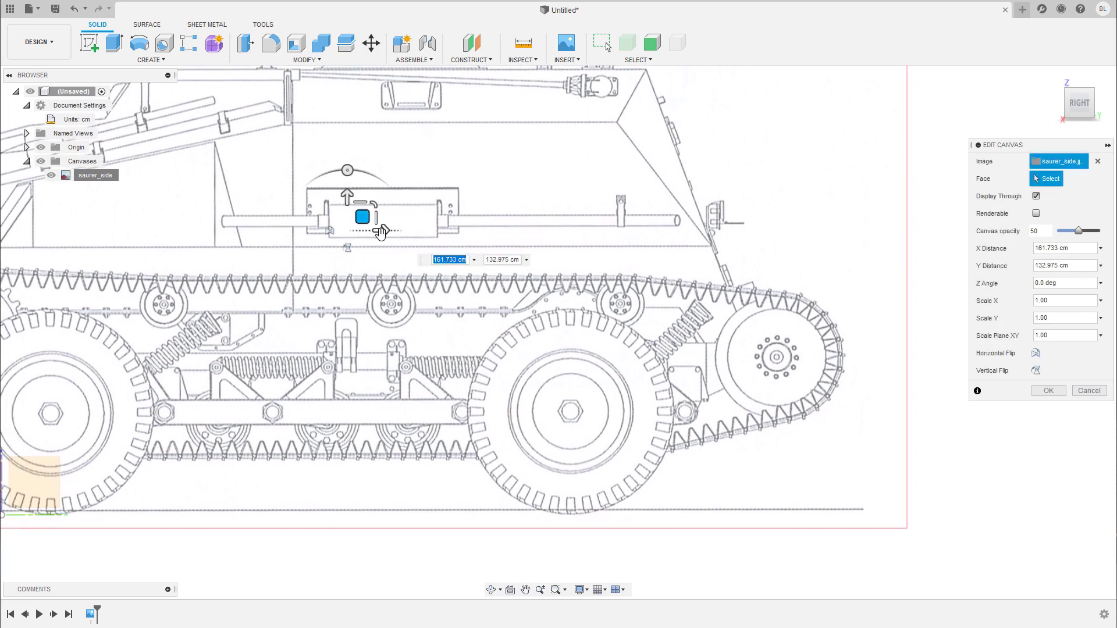
drag(381, 232, 504, 246)
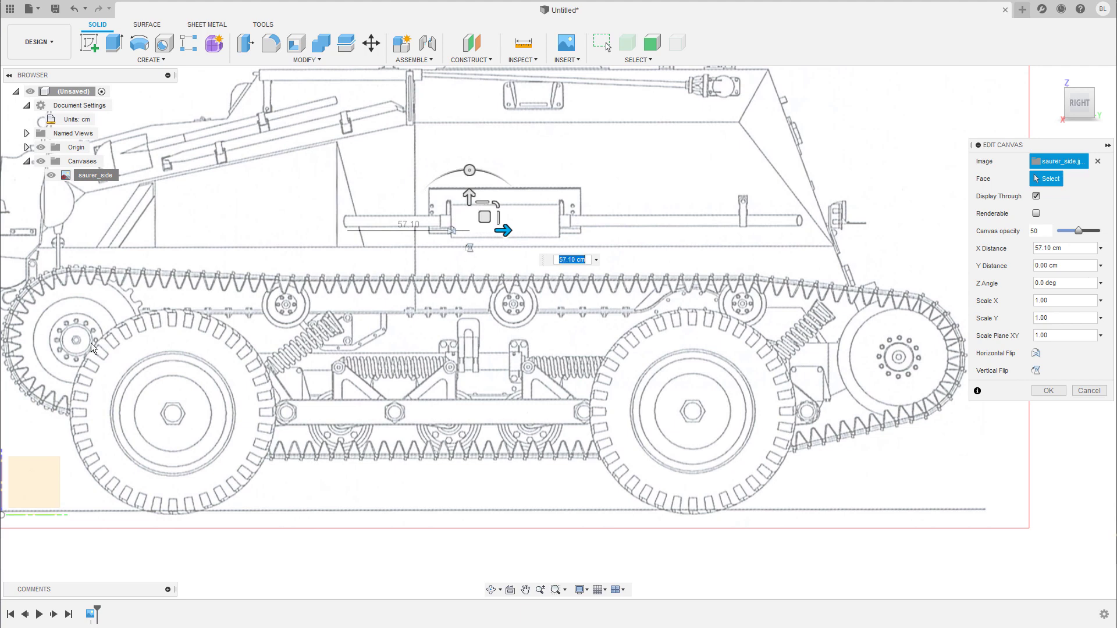
scroll(337, 352, down, 2)
middle_drag(336, 352, 501, 368)
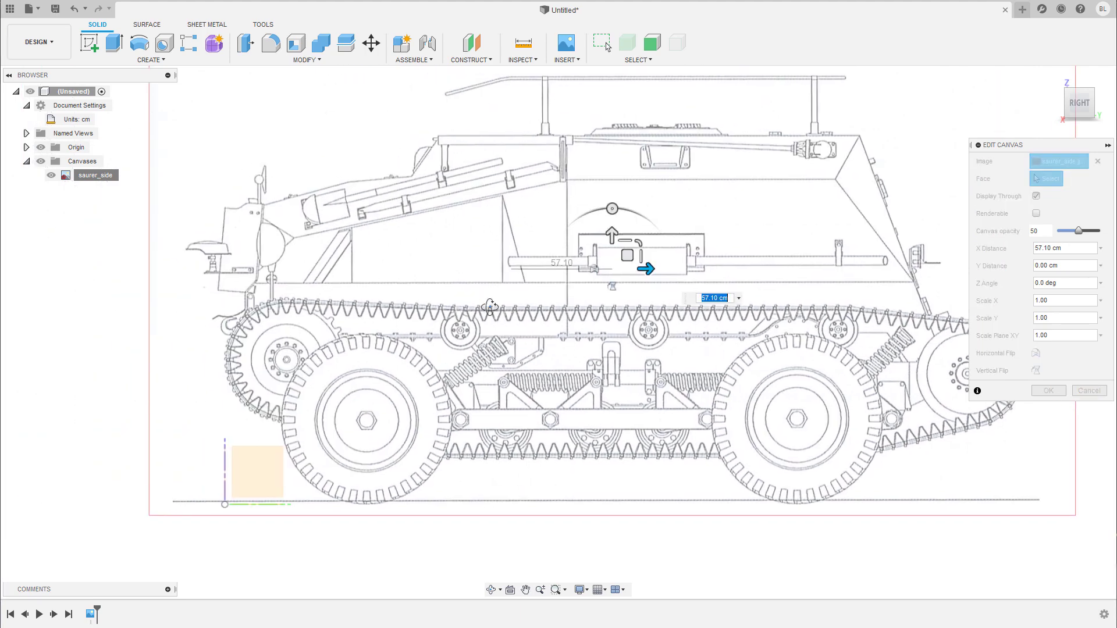
- Set the side canvas's opacity to 35 and apply the canvas edit
mouse_move(491, 308)
shift+middle_down()
mouse_move(513, 304)
mouse_move(487, 297)
shift+middle_up()
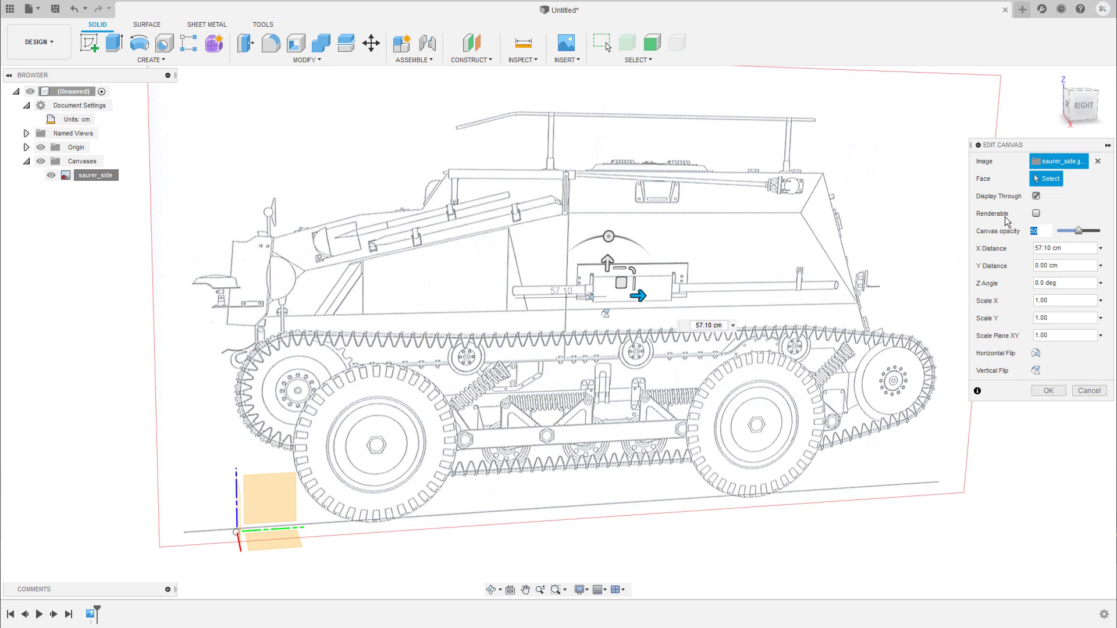
key(Return)
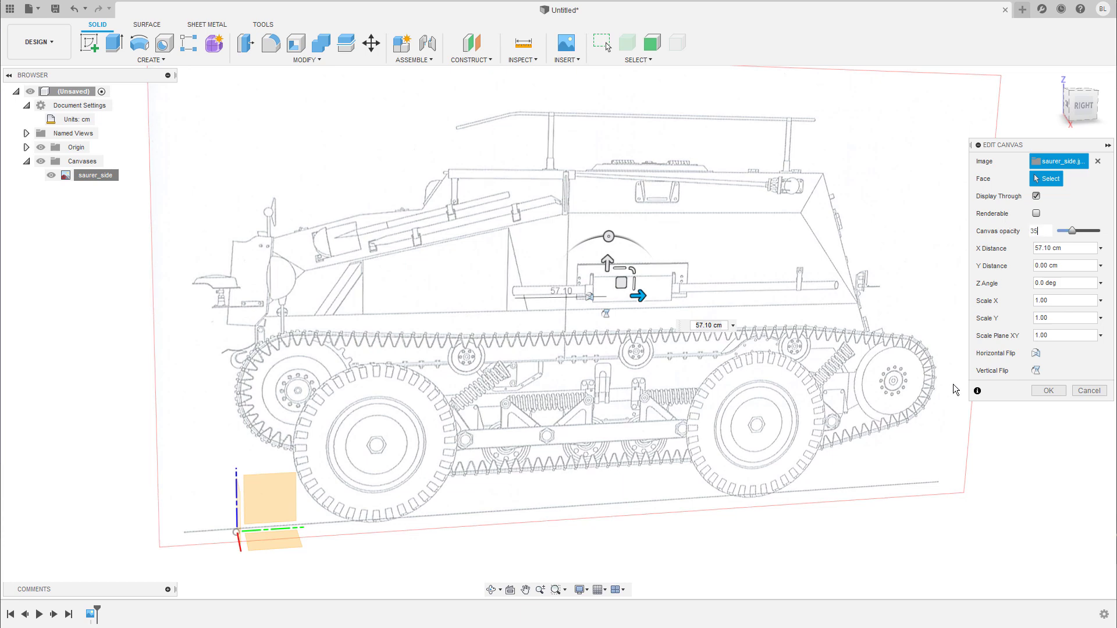
click(1048, 391)
- Insert saurer_top.jpg from the computer as a canvas on the XY plane
scroll(814, 290, down, 3)
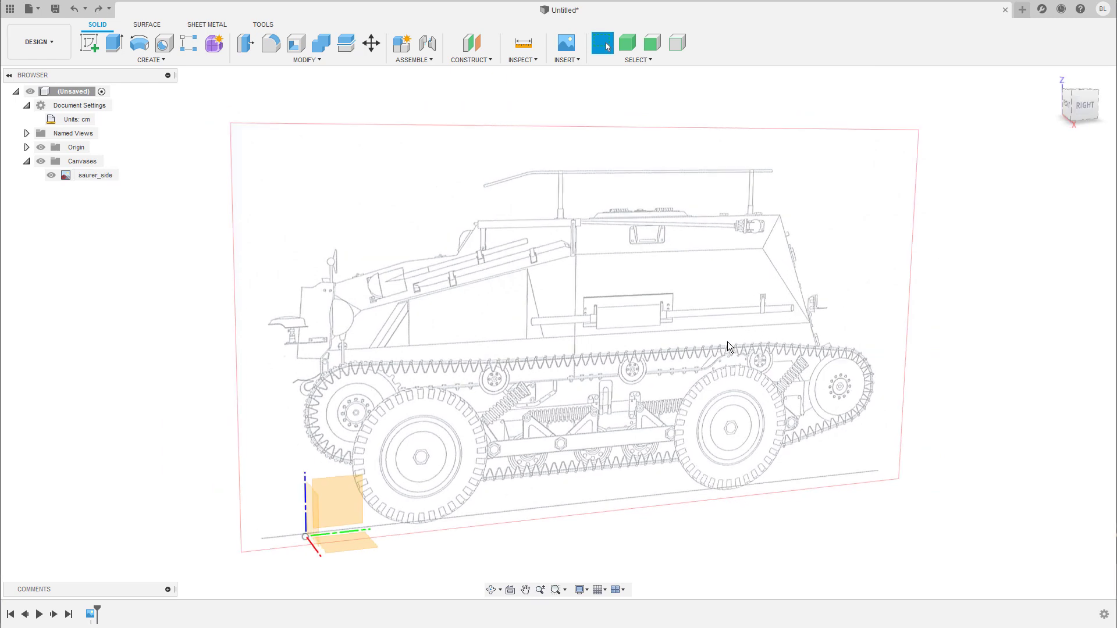
mouse_move(376, 532)
shift+middle_down()
mouse_move(427, 552)
mouse_move(375, 543)
shift+middle_up()
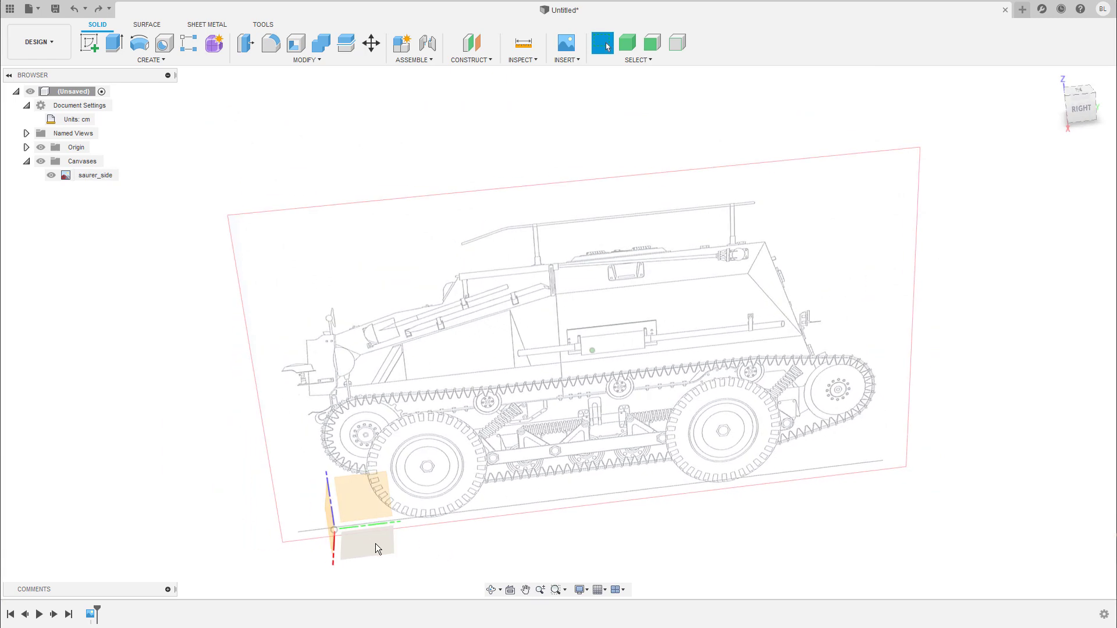
click(577, 57)
click(588, 100)
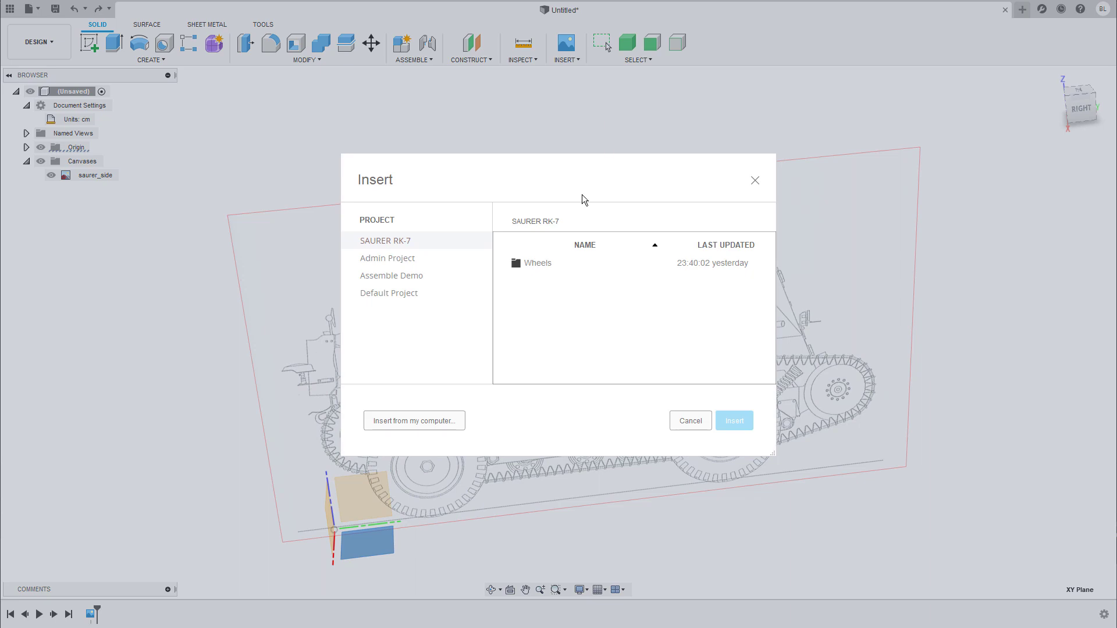
click(426, 423)
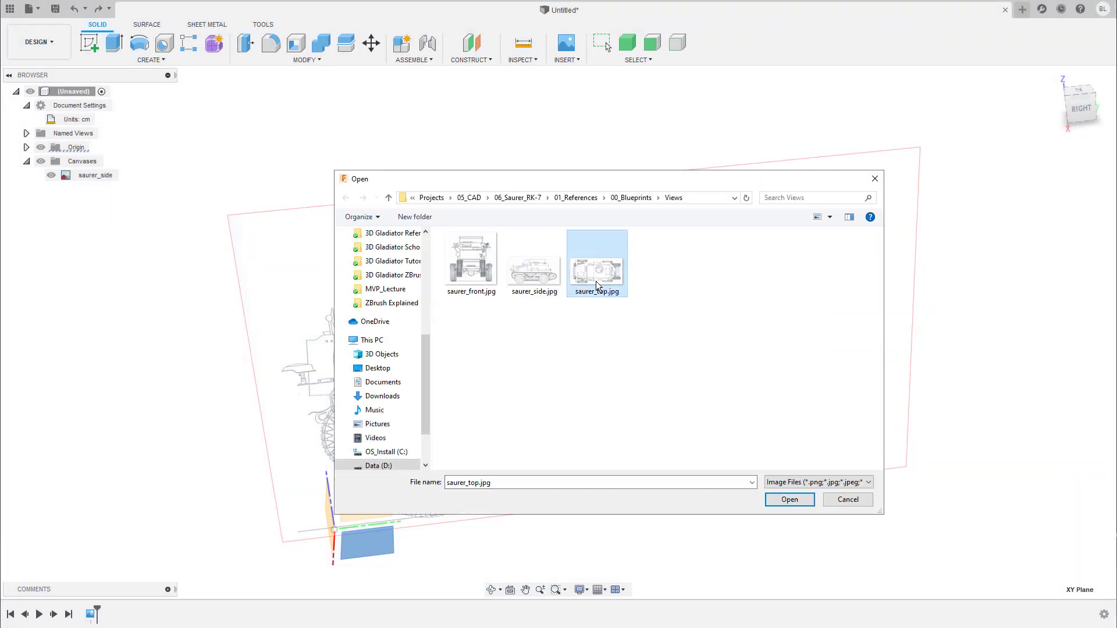
double_click(595, 281)
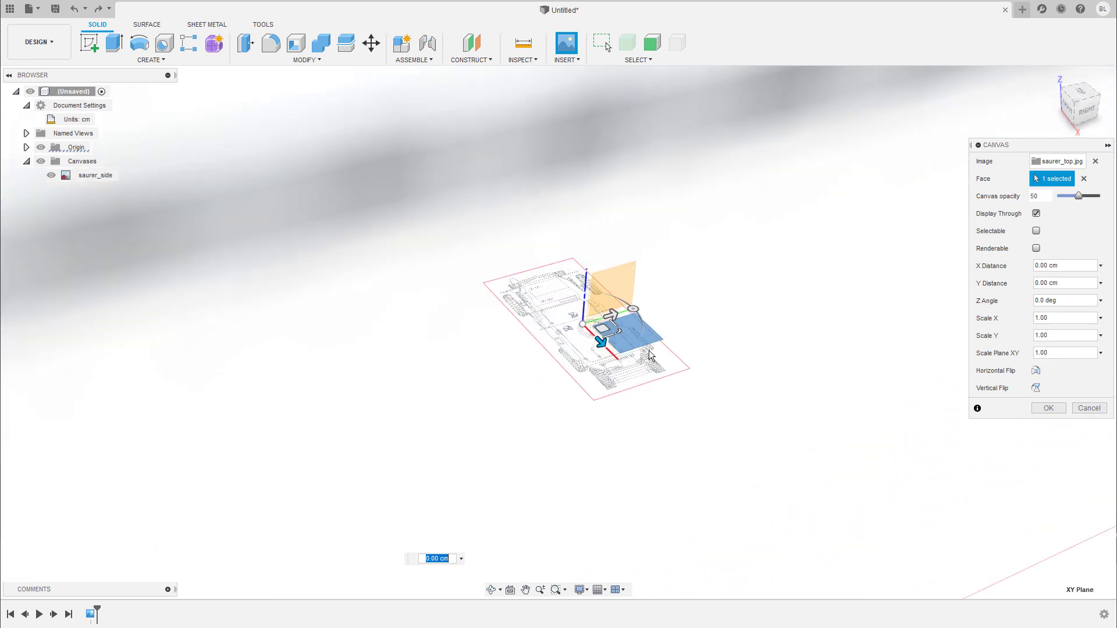
- Enlarge the saurer_top canvas uniformly in its plane, about 80 times, to bring it near the side view's size
drag(620, 330, 704, 383)
scroll(703, 381, down, 4)
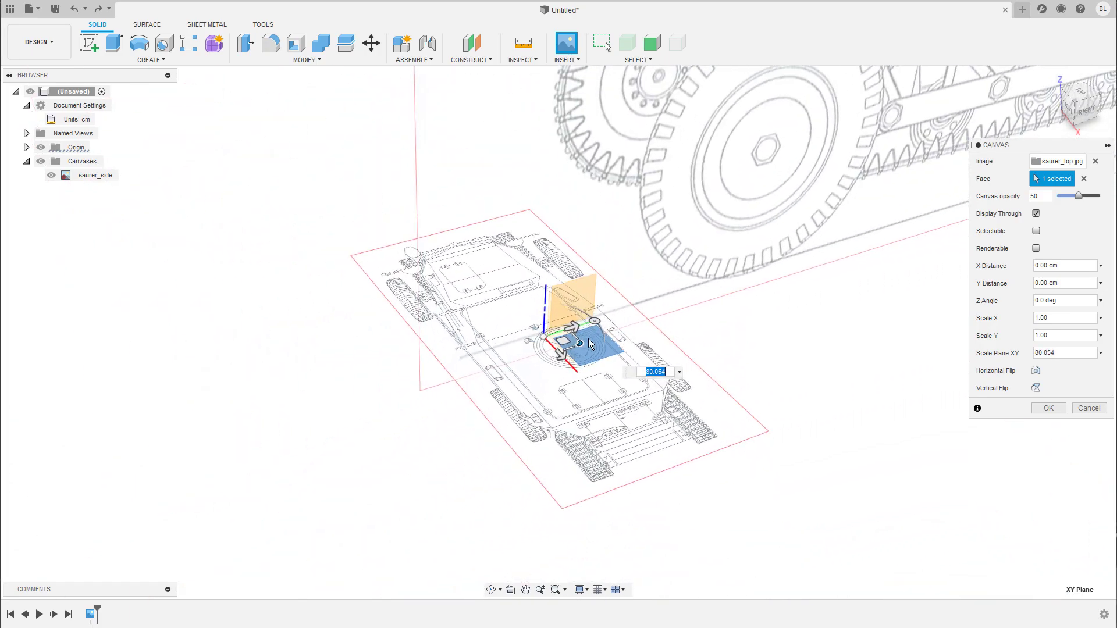
drag(580, 346, 594, 454)
- Rotate the saurer_top canvas to a Z angle of 90° so it faces the same way as the side view, and confirm it
shift+middle_drag(594, 454, 574, 430)
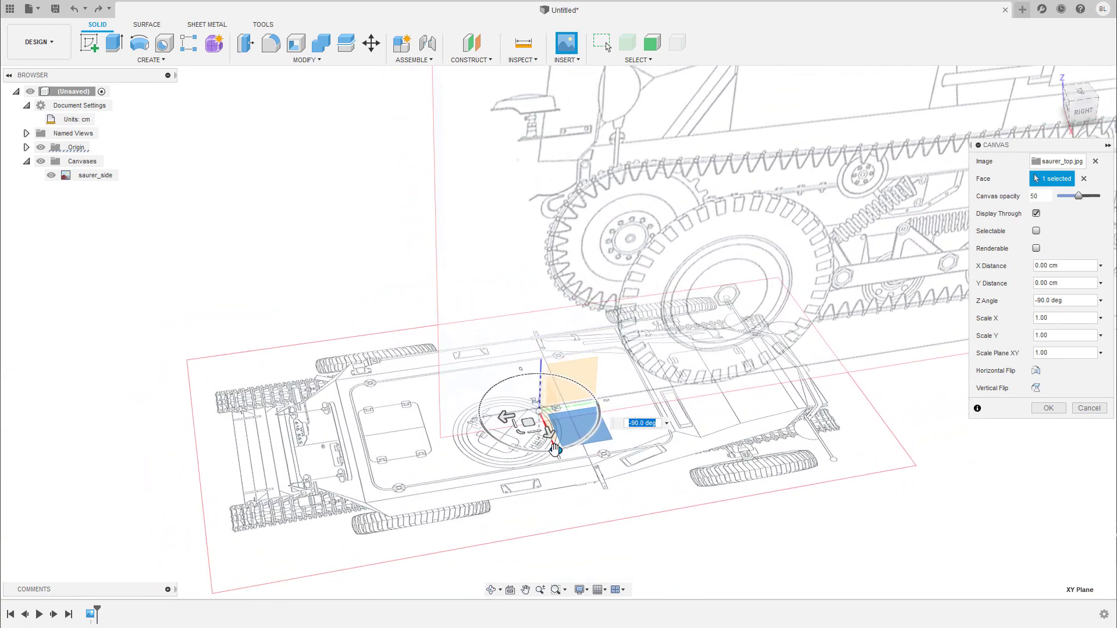
drag(555, 448, 505, 331)
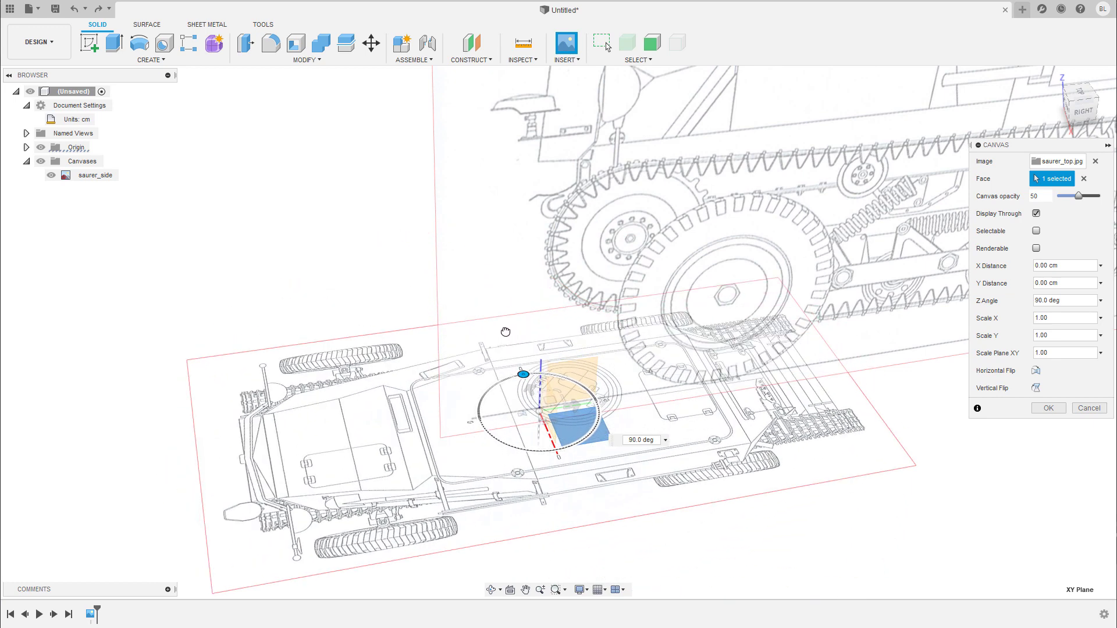
shift+middle_drag(508, 339, 572, 336)
click(1048, 408)
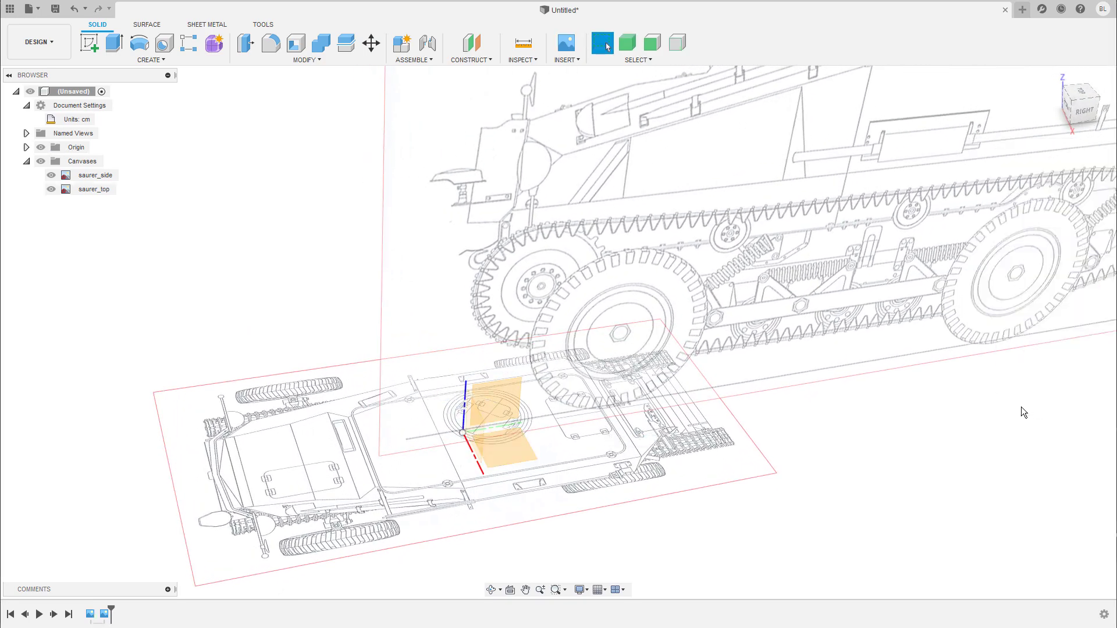
- Calibrate the saurer_top canvas to 450 cm between the front and rear ends of the track
right_click(94, 191)
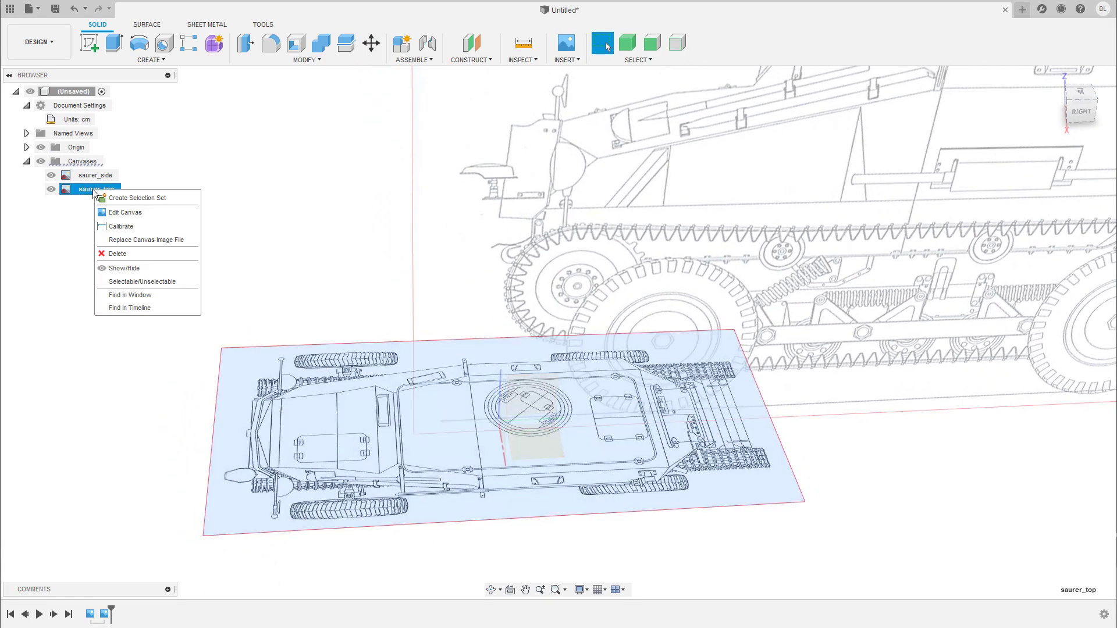
click(140, 227)
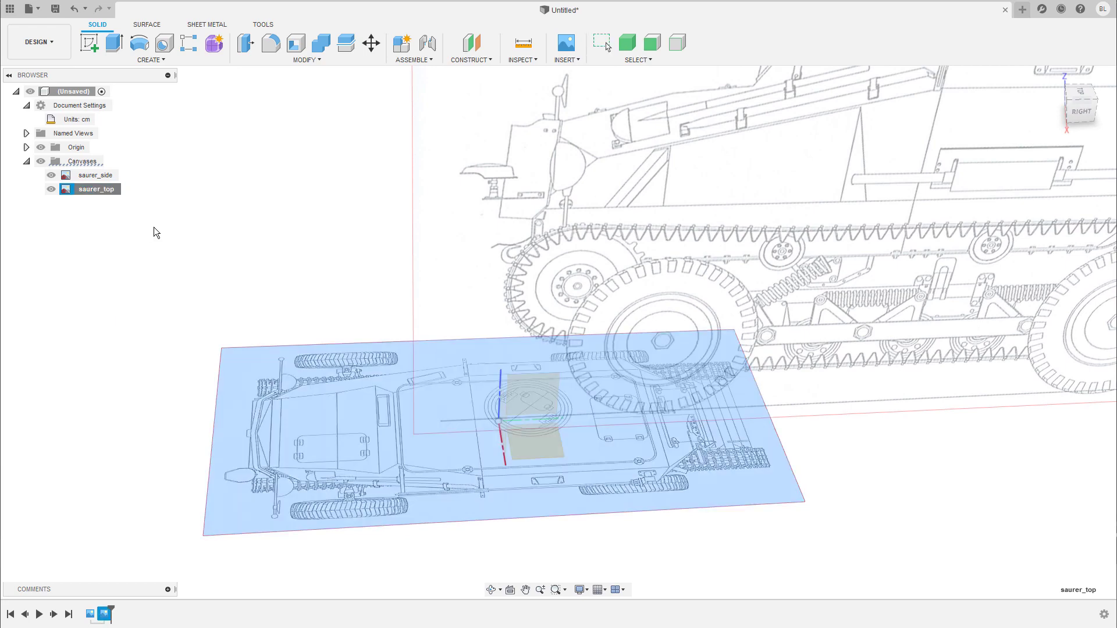
scroll(504, 421, up, 10)
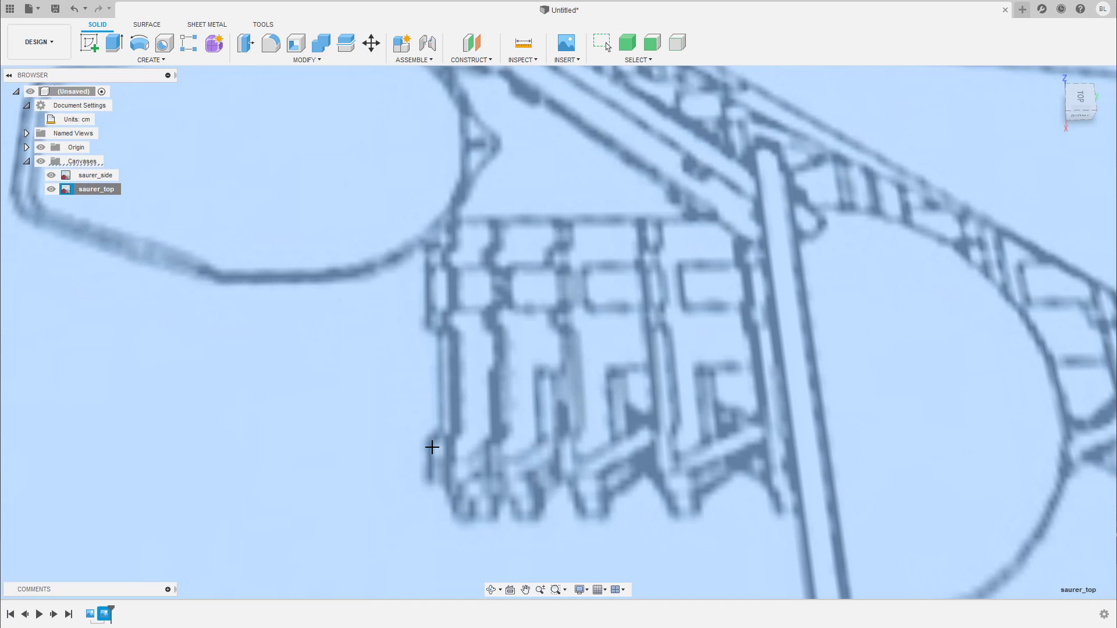
scroll(511, 466, down, 8)
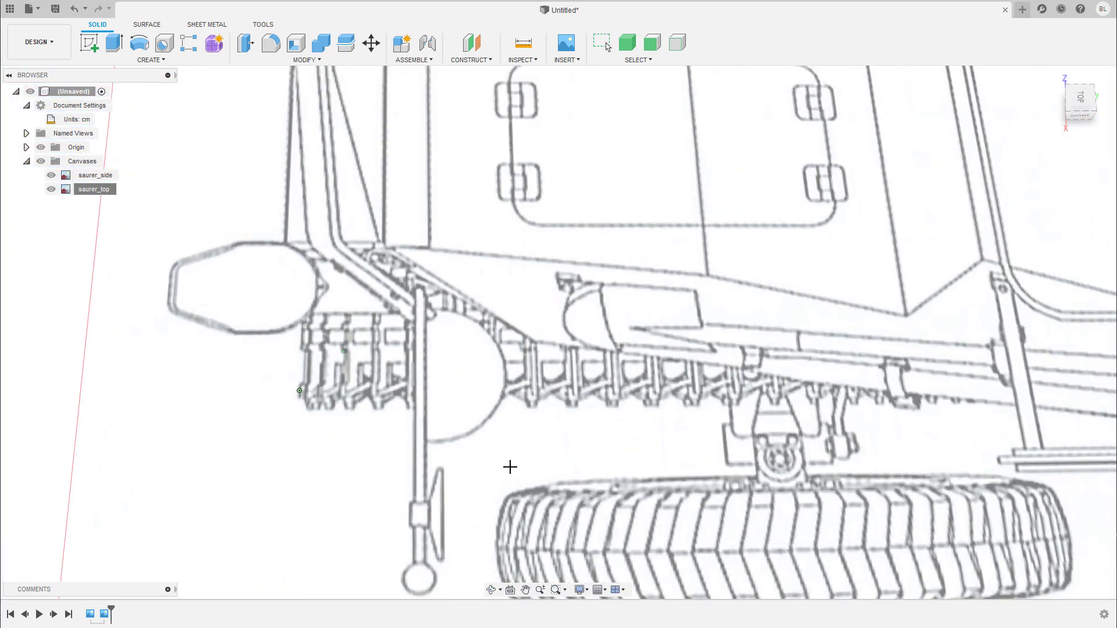
scroll(663, 397, up, 10)
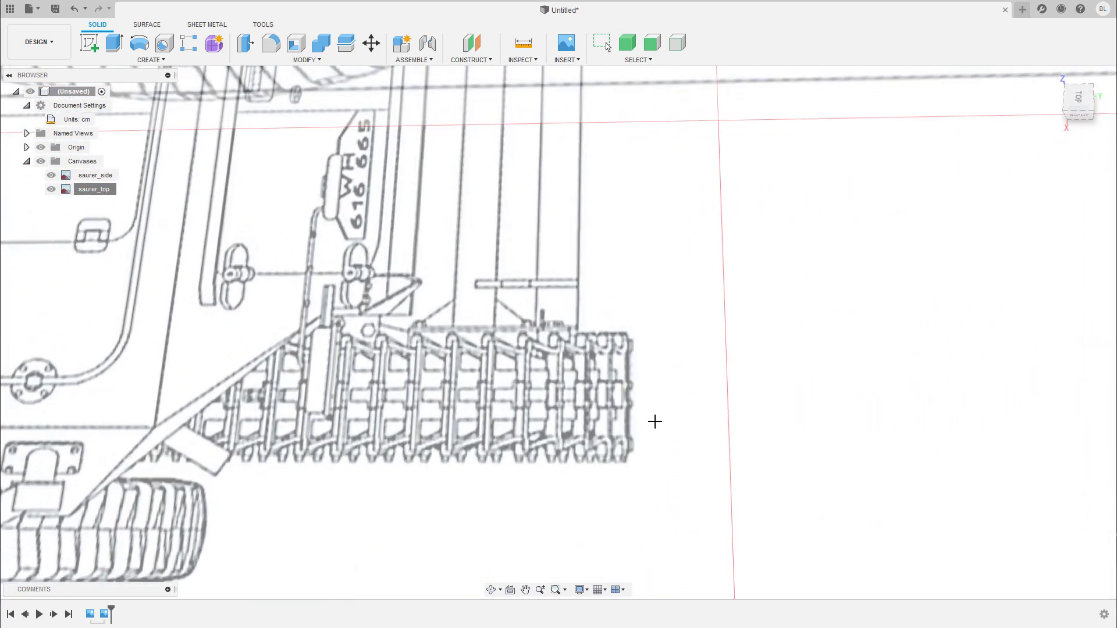
click(686, 450)
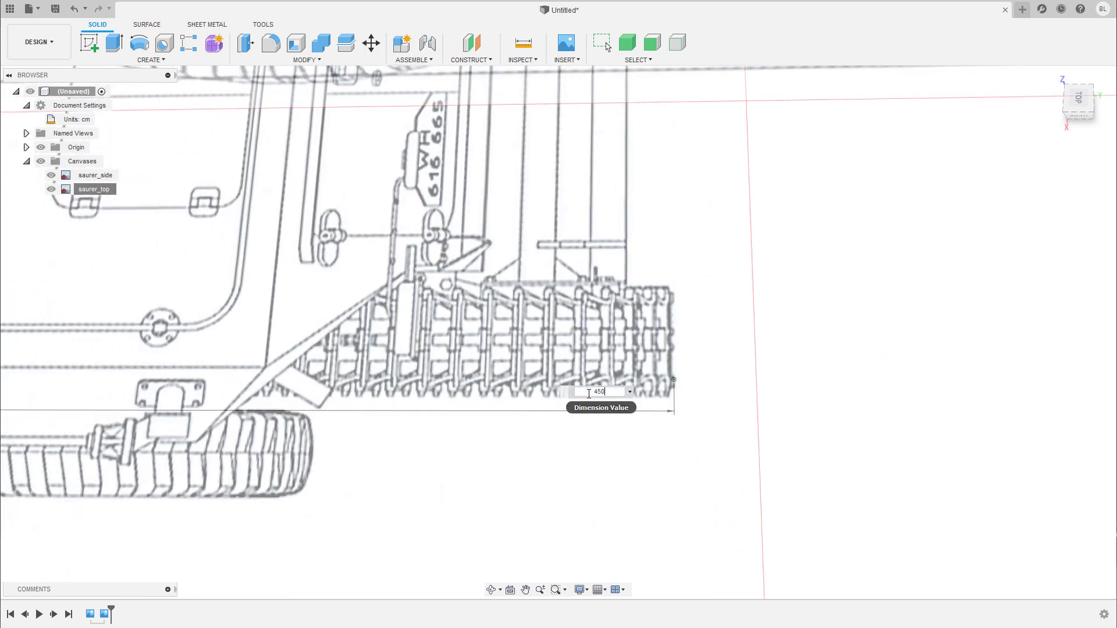
key(Return)
scroll(589, 393, down, 8)
shift+middle_drag(584, 394, 637, 336)
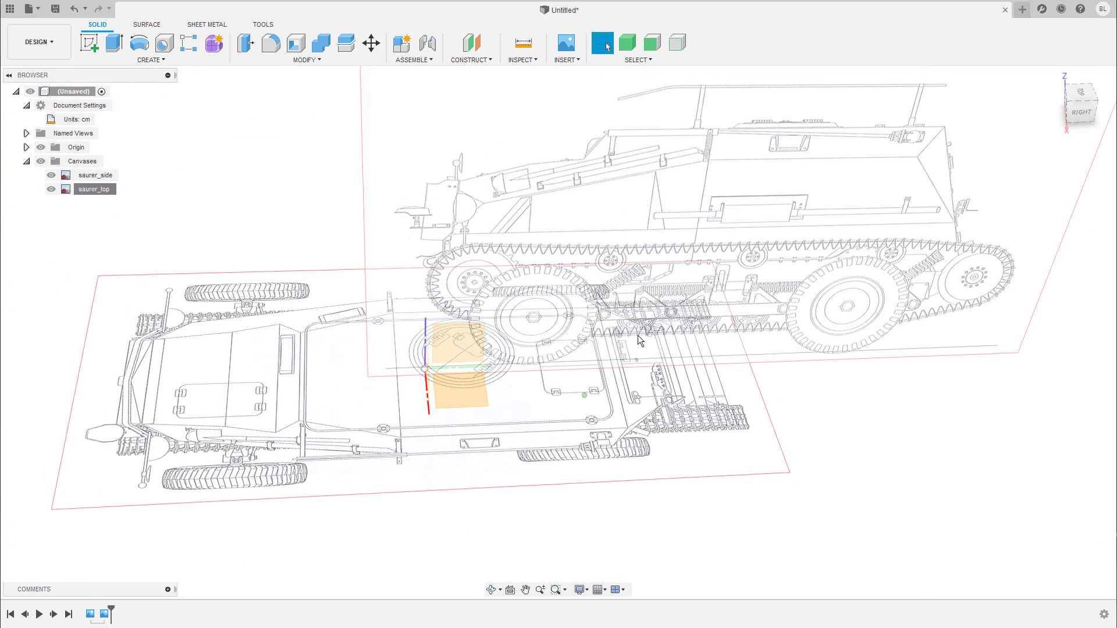
- Edit the saurer_top canvas and shift it lengthwise to a Y distance of about 215.7 cm, bringing the vehicle's front to the origin
right_click(102, 190)
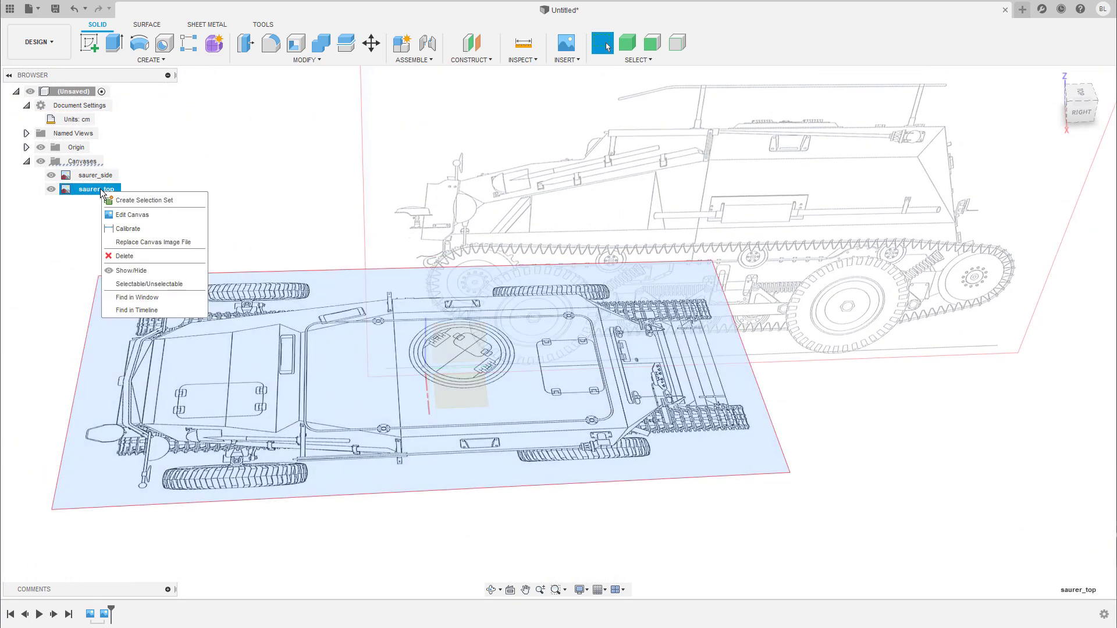
click(140, 221)
shift+middle_drag(561, 360, 481, 376)
click(1080, 101)
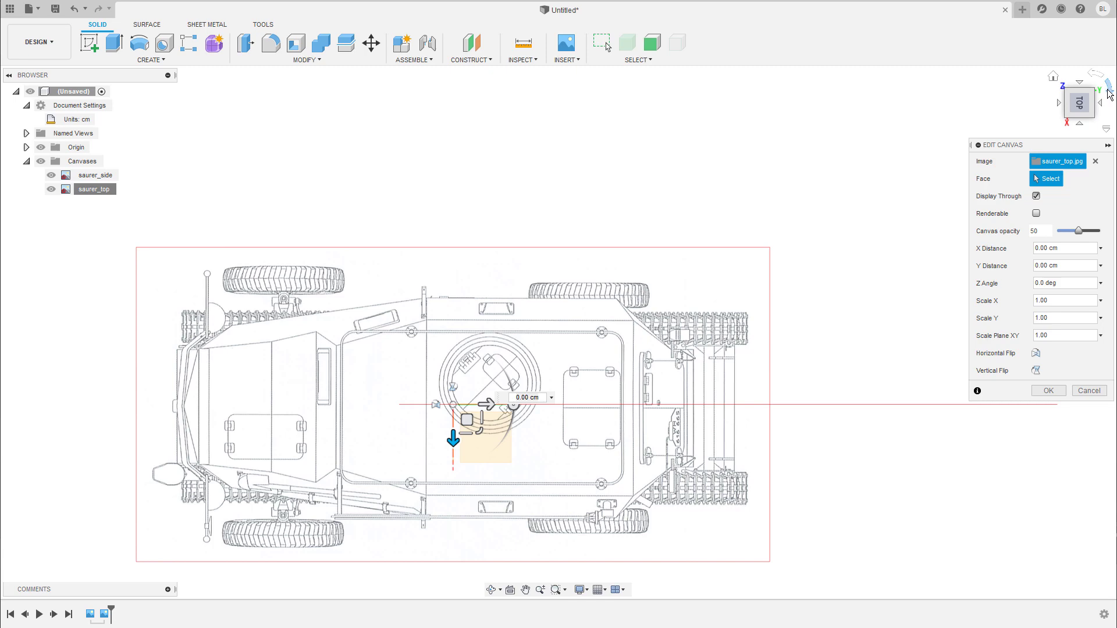
click(1109, 92)
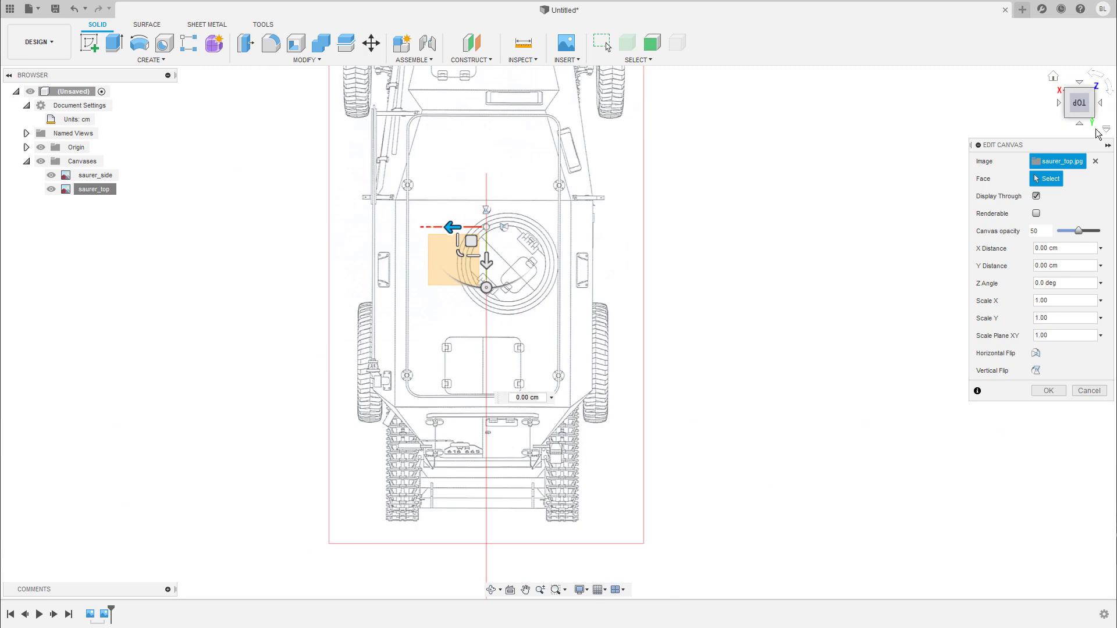
scroll(573, 328, down, 3)
middle_drag(524, 269, 581, 389)
scroll(581, 388, up, 2)
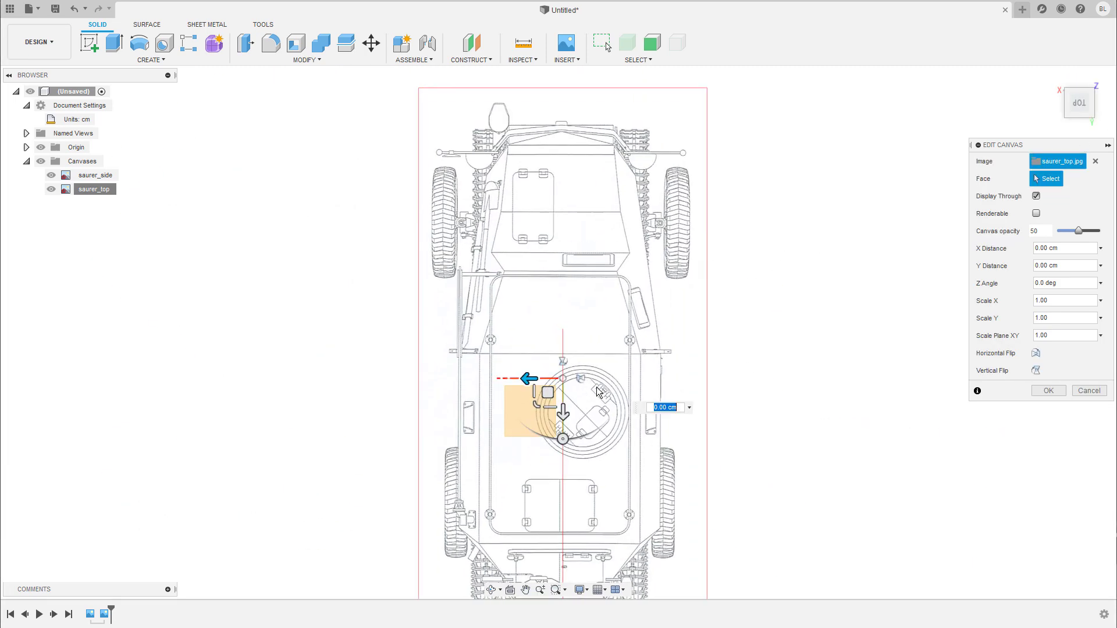
drag(563, 412, 557, 542)
scroll(585, 402, down, 1)
middle_drag(577, 447, 566, 361)
drag(550, 431, 552, 514)
scroll(578, 407, down, 1)
middle_drag(570, 450, 566, 402)
scroll(567, 403, up, 2)
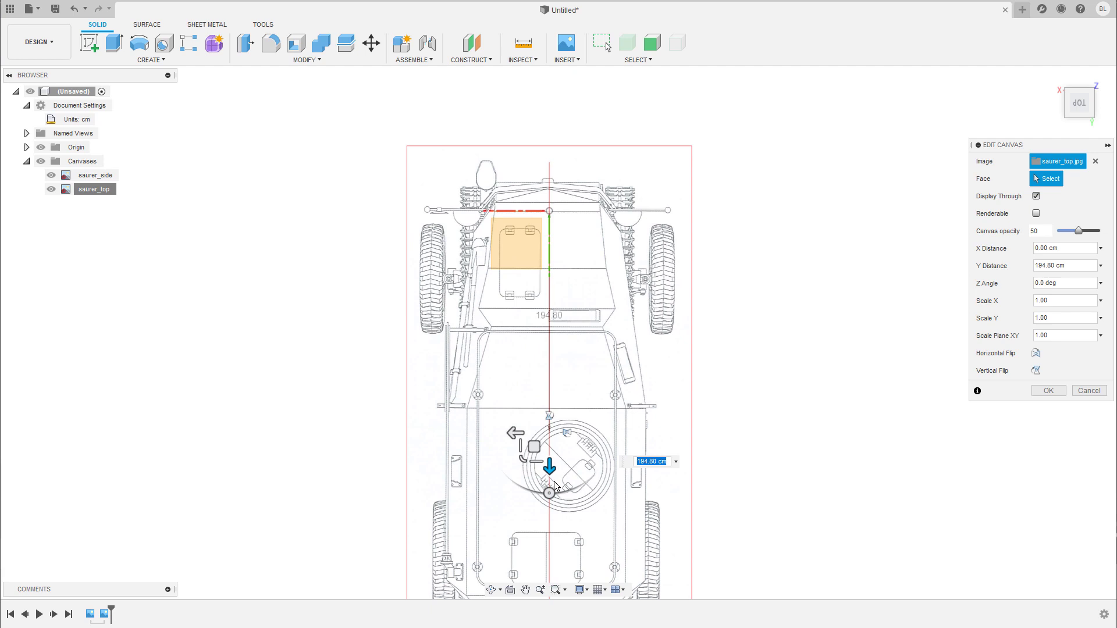
drag(550, 465, 550, 490)
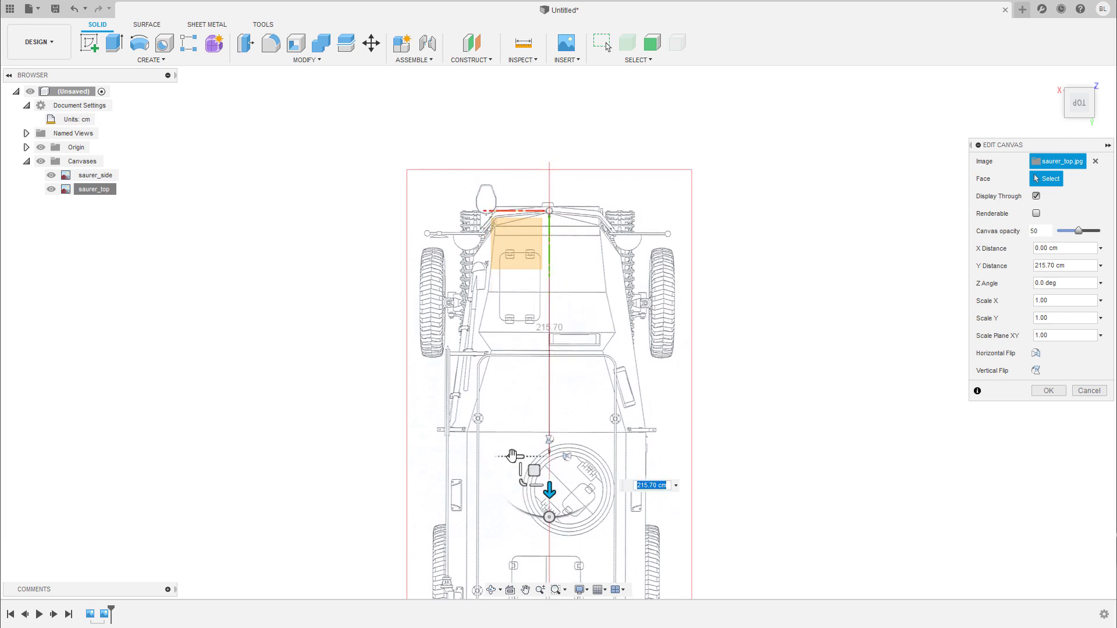
- Shift the saurer_top canvas sideways to an X distance of about -1.6 cm, centring the vehicle on the origin axis
drag(513, 456, 542, 456)
scroll(548, 348, up, 5)
middle_drag(548, 384, 551, 517)
mouse_move(535, 251)
middle_down()
mouse_move(551, 424)
mouse_move(525, 314)
middle_up()
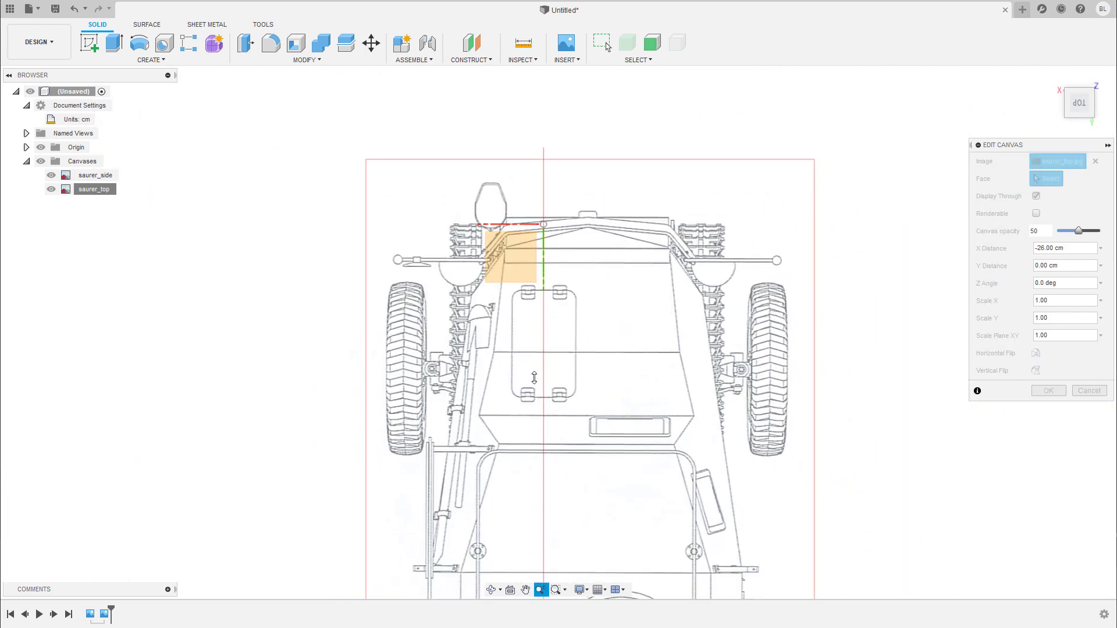
scroll(534, 378, down, 2)
middle_drag(534, 424, 525, 310)
scroll(551, 429, up, 2)
middle_drag(551, 429, 548, 464)
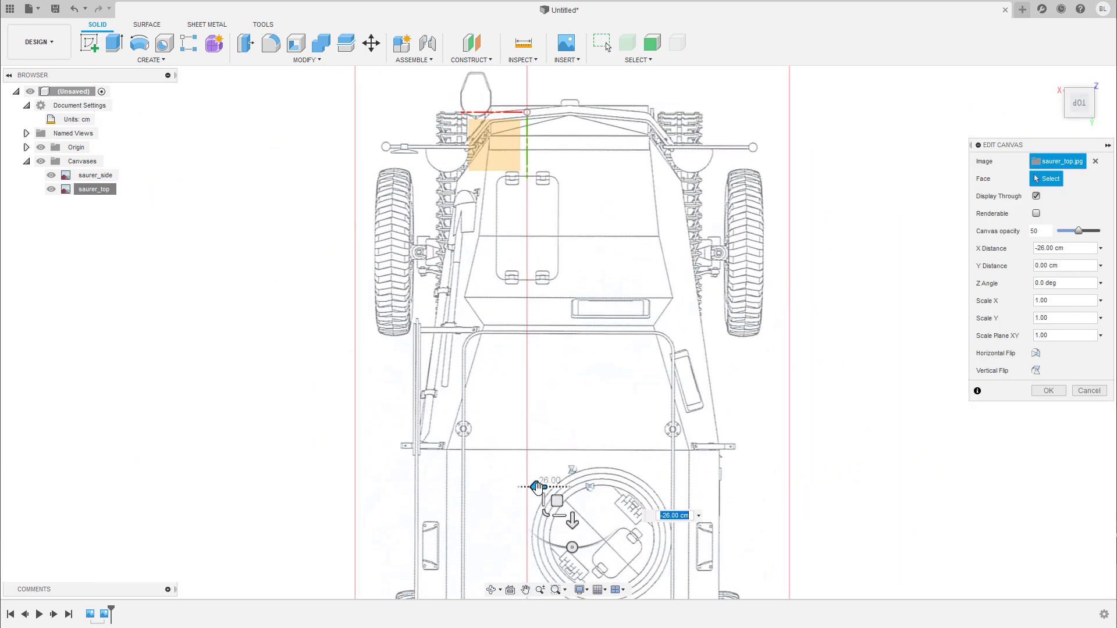
drag(534, 486, 496, 486)
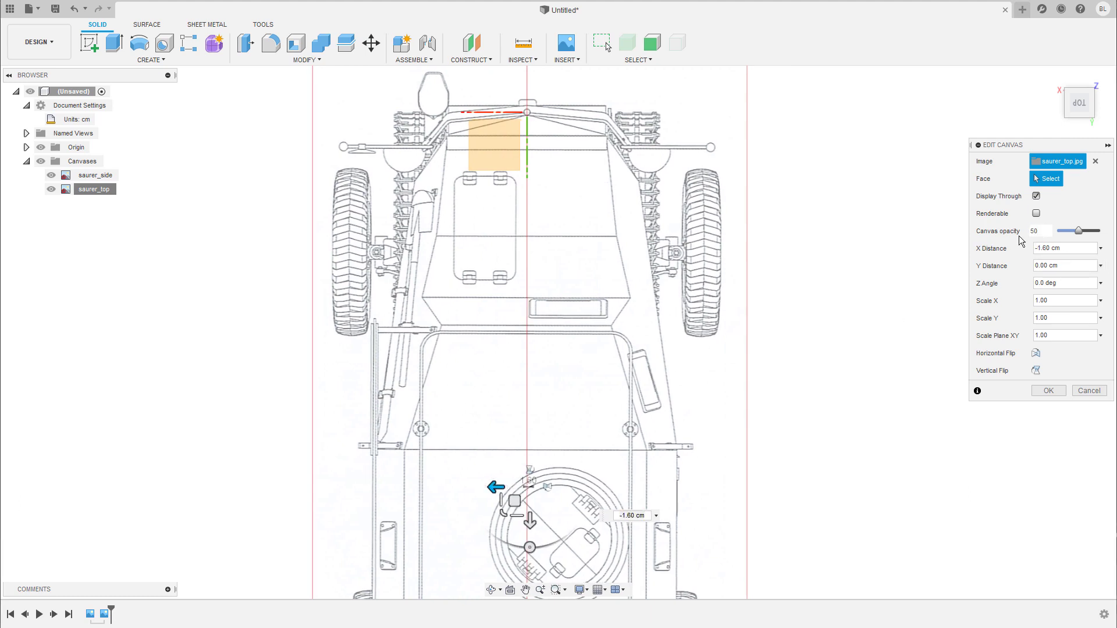
- Set the saurer_top canvas's opacity to 35 and apply the canvas edit
key(Return)
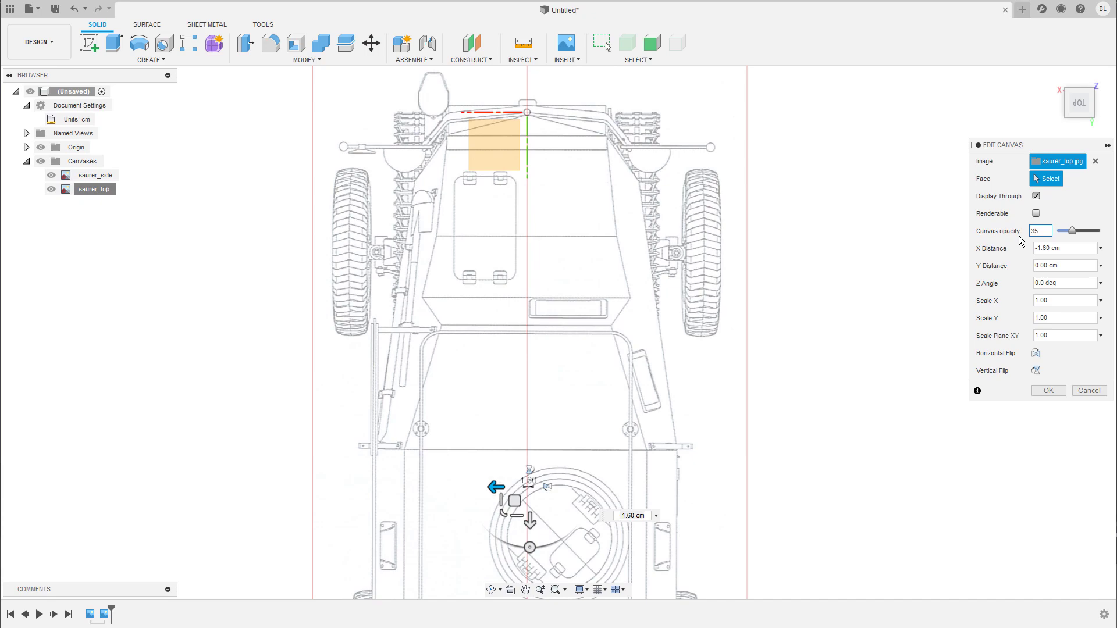
click(1048, 390)
shift+middle_drag(839, 325, 780, 321)
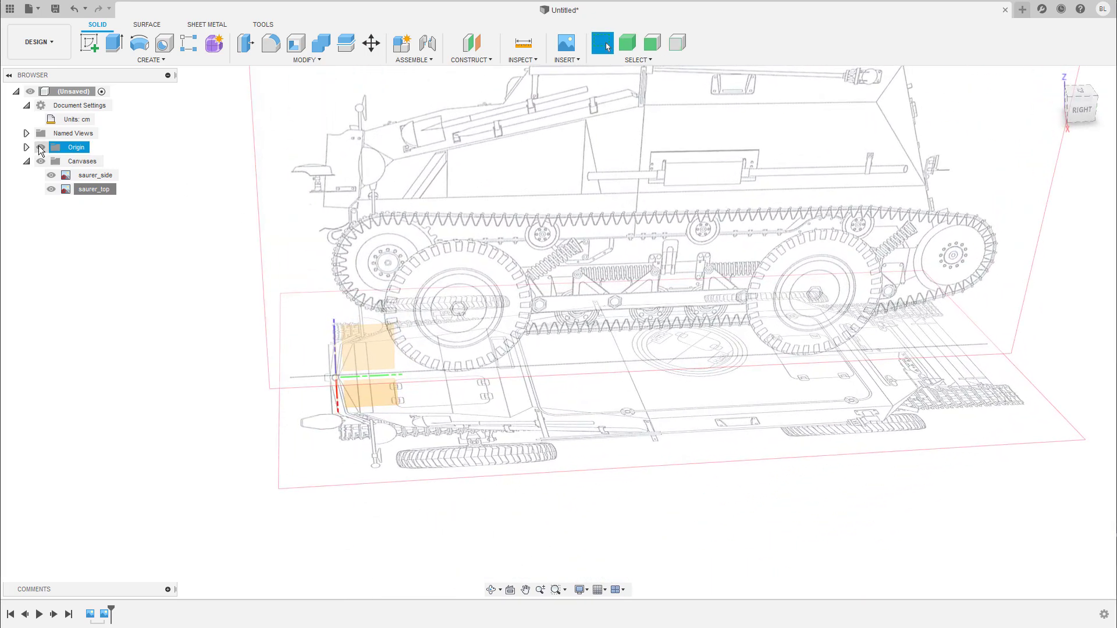
- Hide the origin geometry and inspect how the side and top canvases line up
click(41, 147)
scroll(714, 347, down, 5)
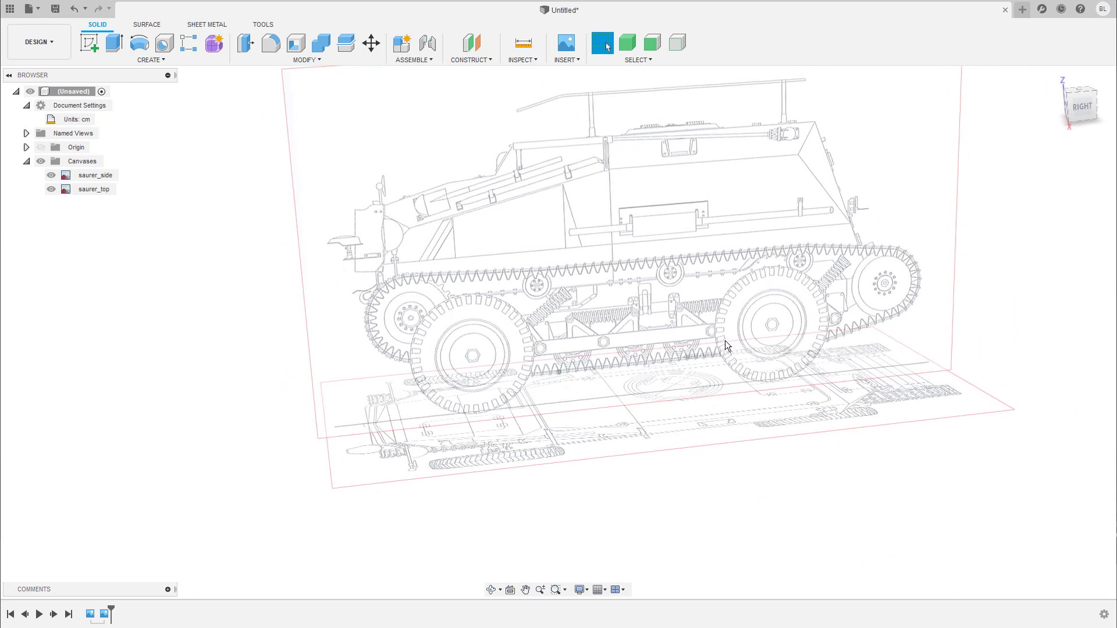
shift+middle_drag(824, 330, 875, 323)
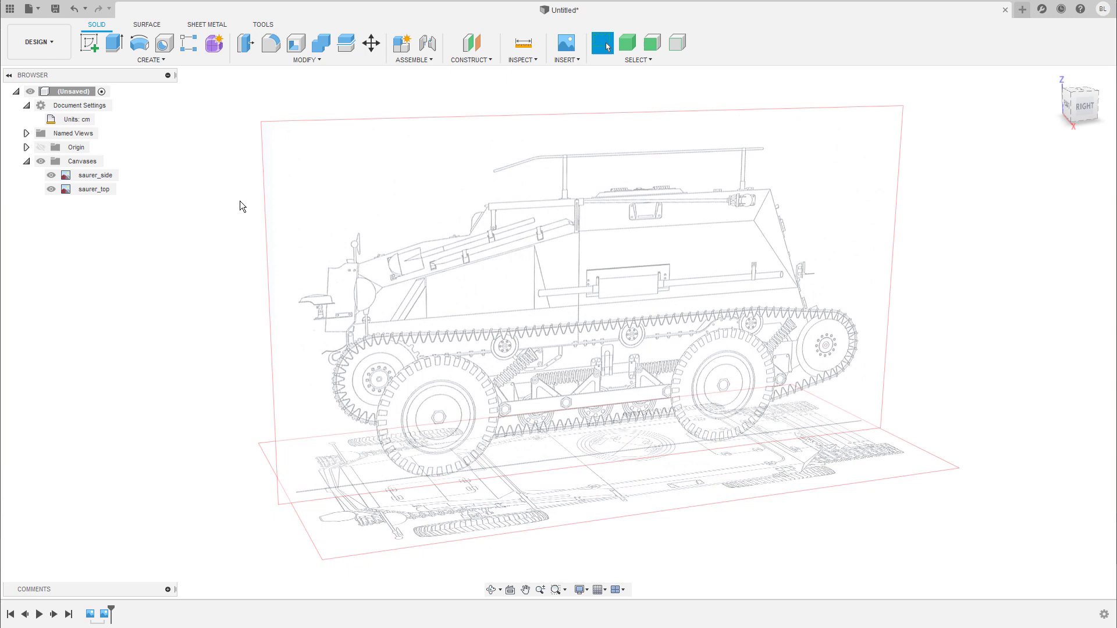
- Show the origin geometry and create a sketch on the YZ plane of the side view
click(41, 148)
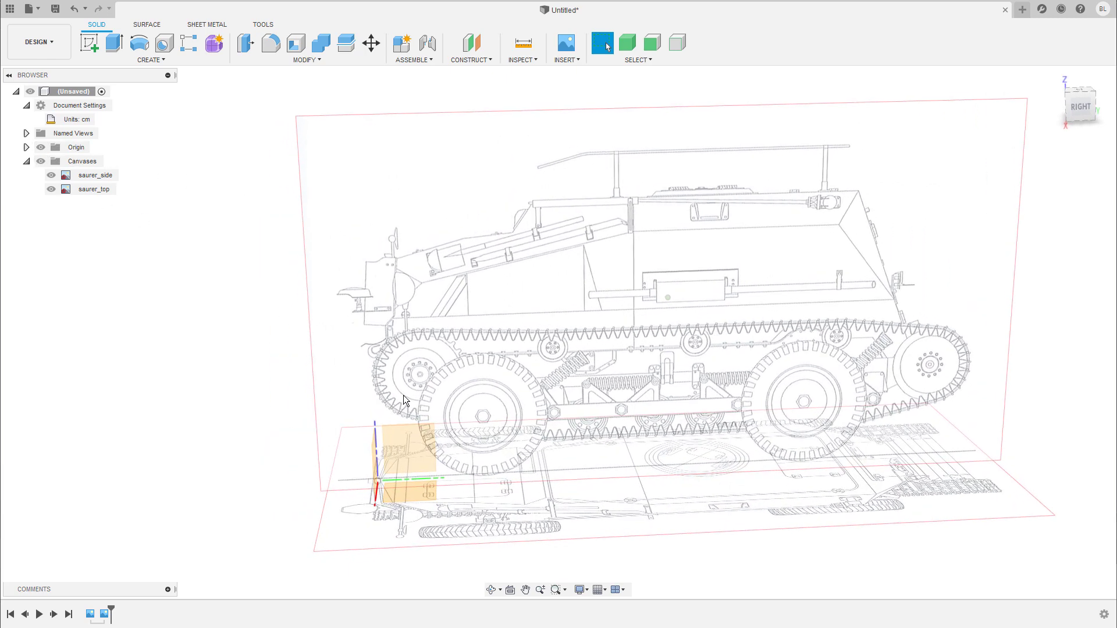
shift+middle_drag(403, 395, 423, 428)
right_click(427, 430)
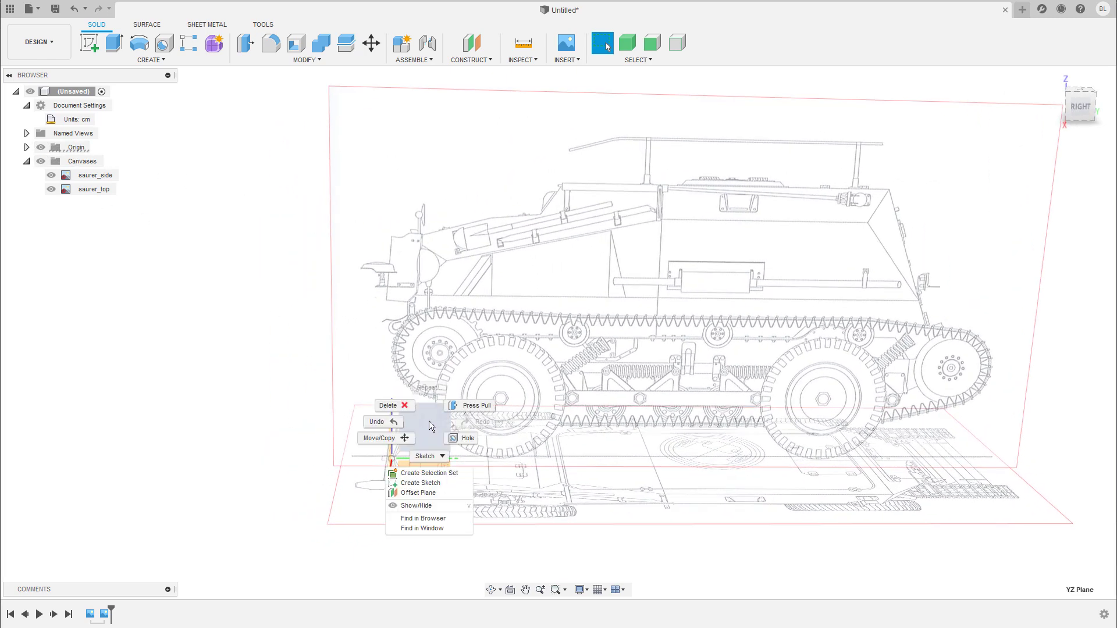
click(432, 483)
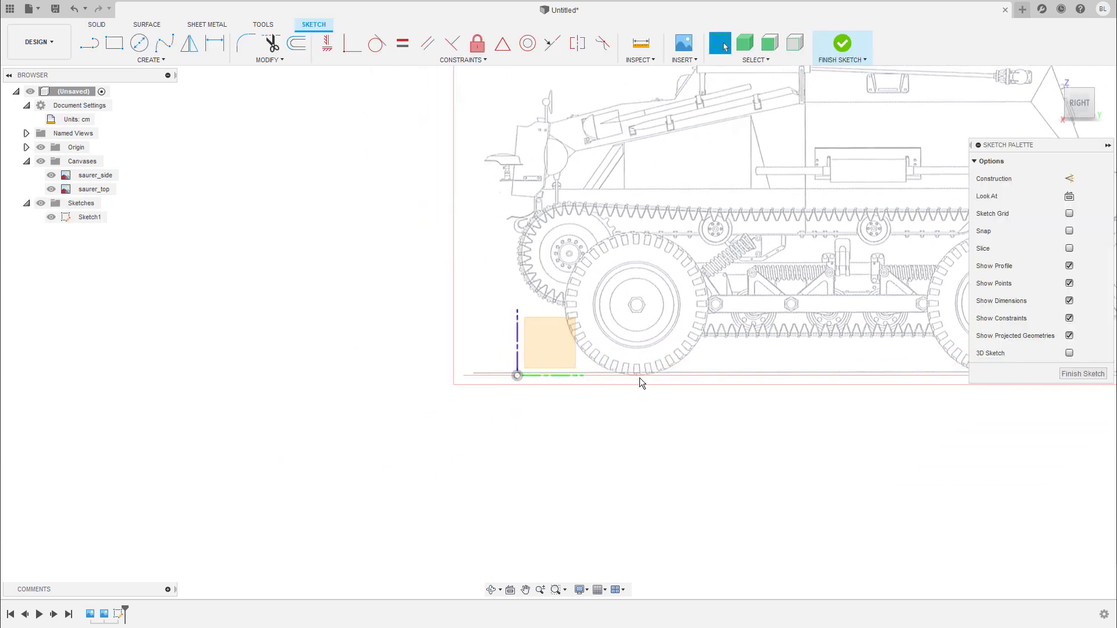
- Sketch a circle from the front wheel's hub centre to the tyre's outer edge and nudge its centre to match the blueprint
scroll(669, 326, up, 5)
key(s)
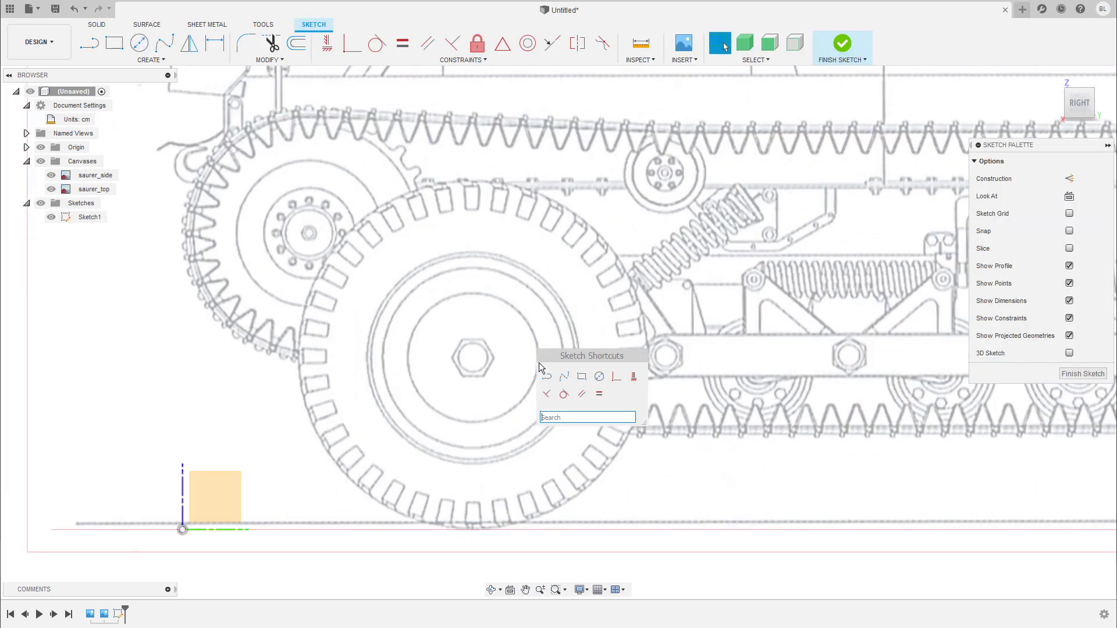
click(599, 376)
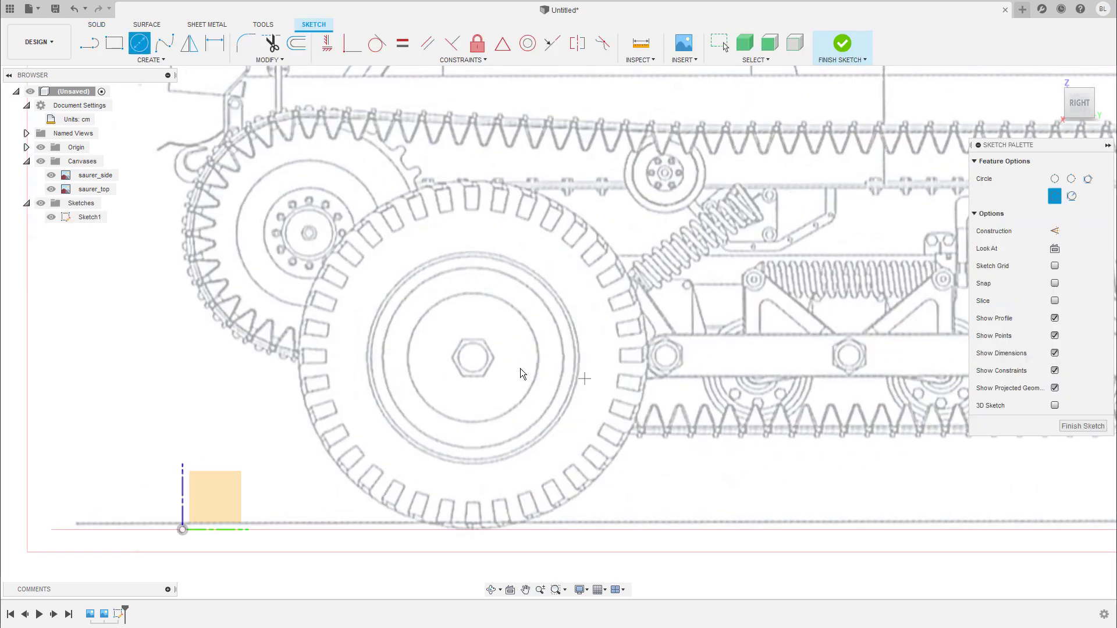
click(471, 356)
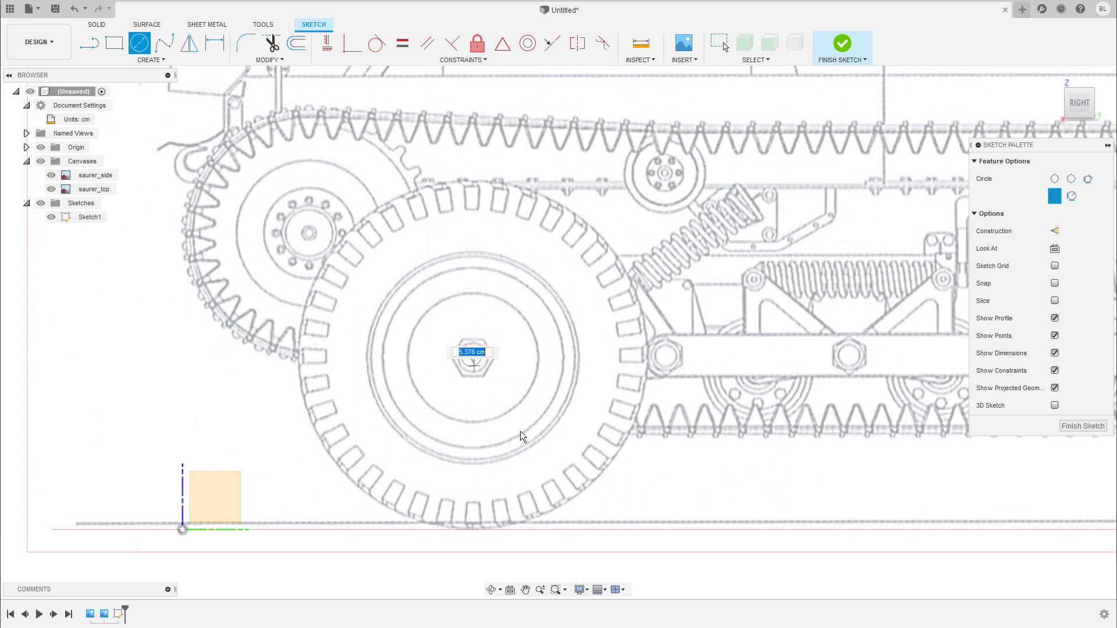
click(582, 490)
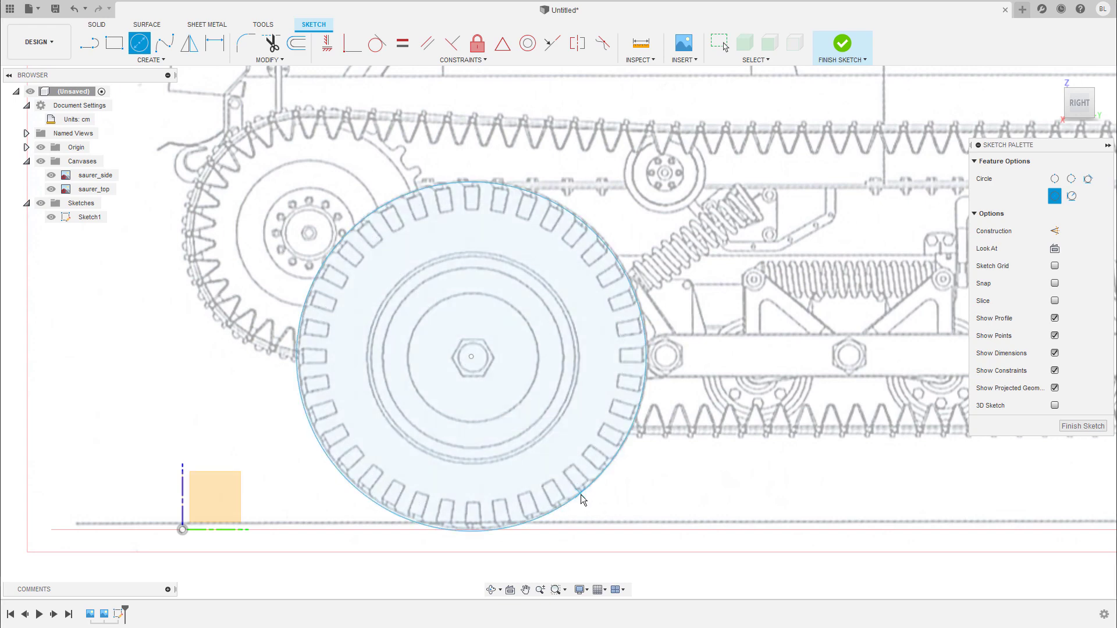
key(Escape)
scroll(460, 366, up, 4)
scroll(509, 380, down, 1)
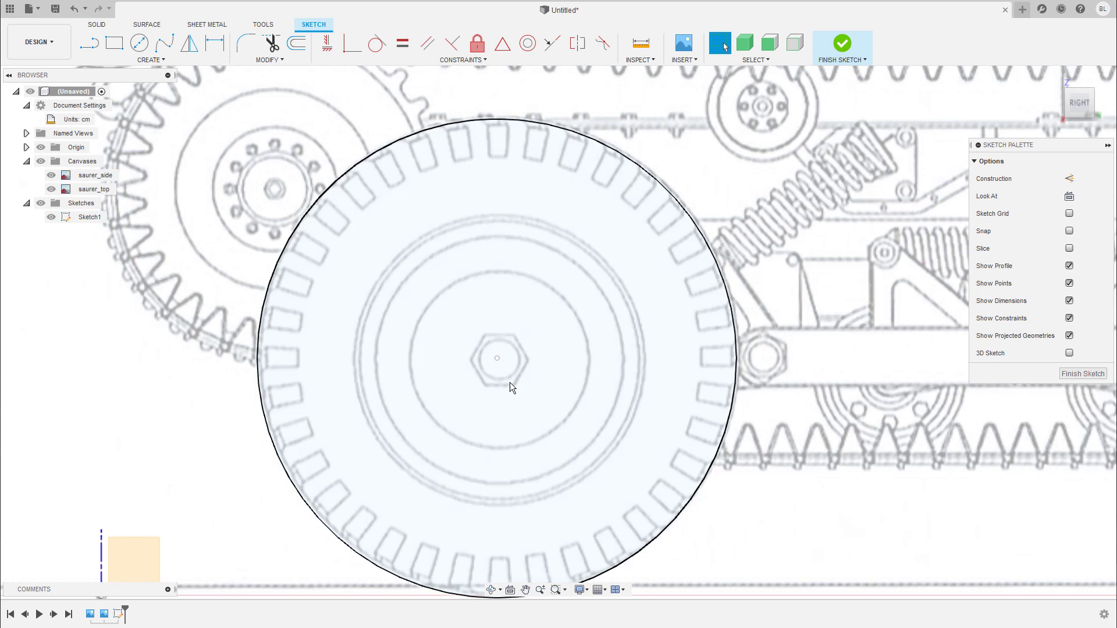
middle_drag(509, 383, 508, 366)
drag(495, 340, 501, 337)
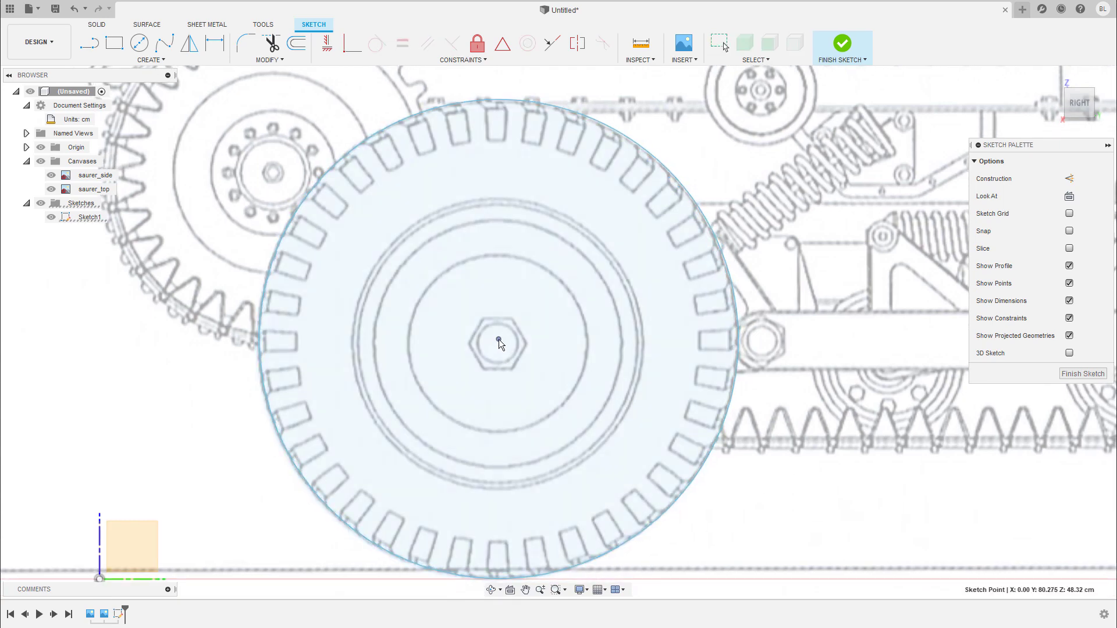
- Dimension the front wheel circle with a diameter of 96 cm
key(d)
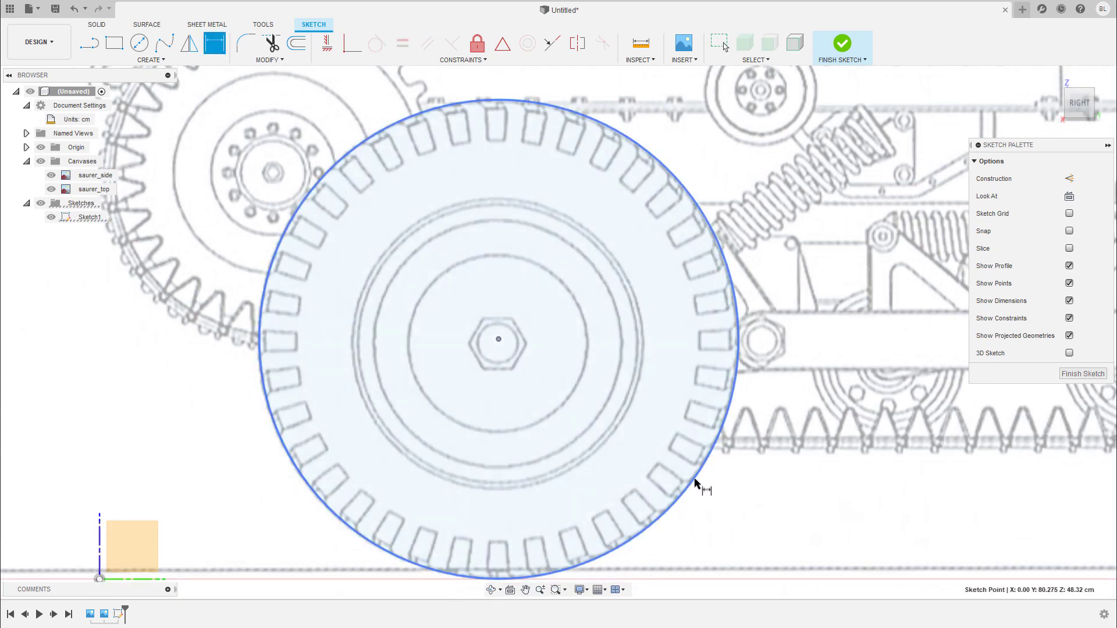
click(687, 504)
click(712, 520)
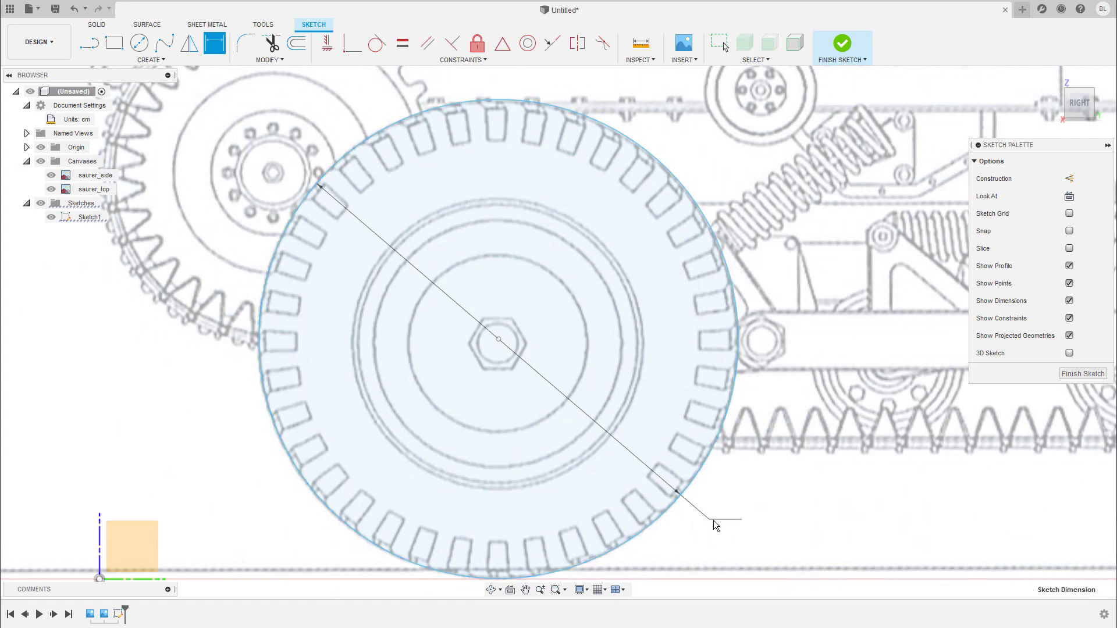
text(96)
key(Return)
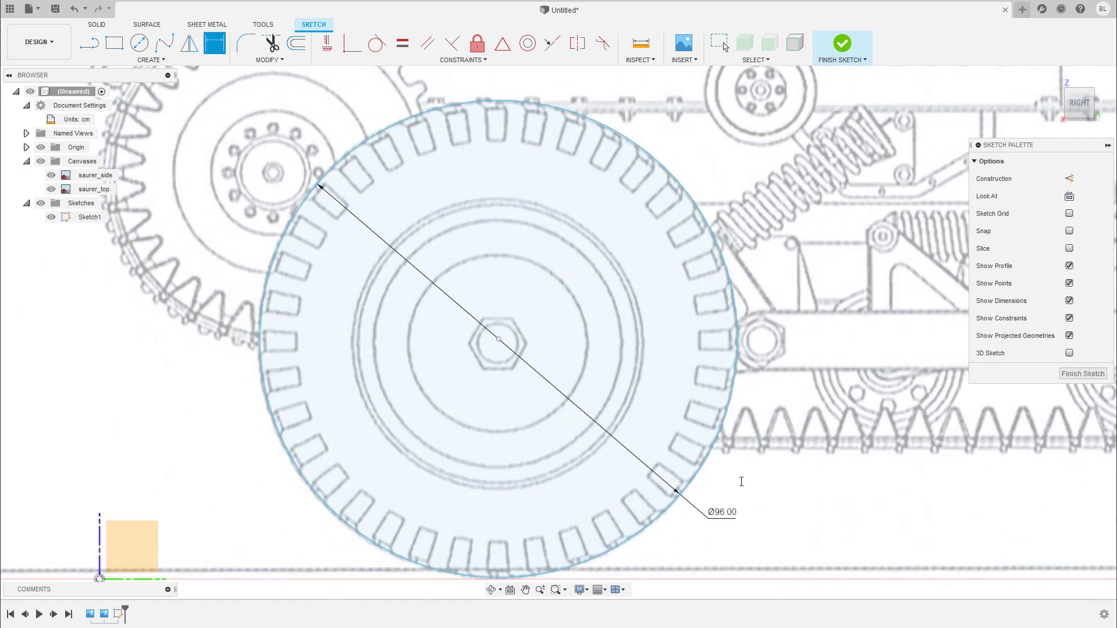
scroll(685, 368, down, 2)
middle_drag(705, 391, 691, 378)
key(Escape)
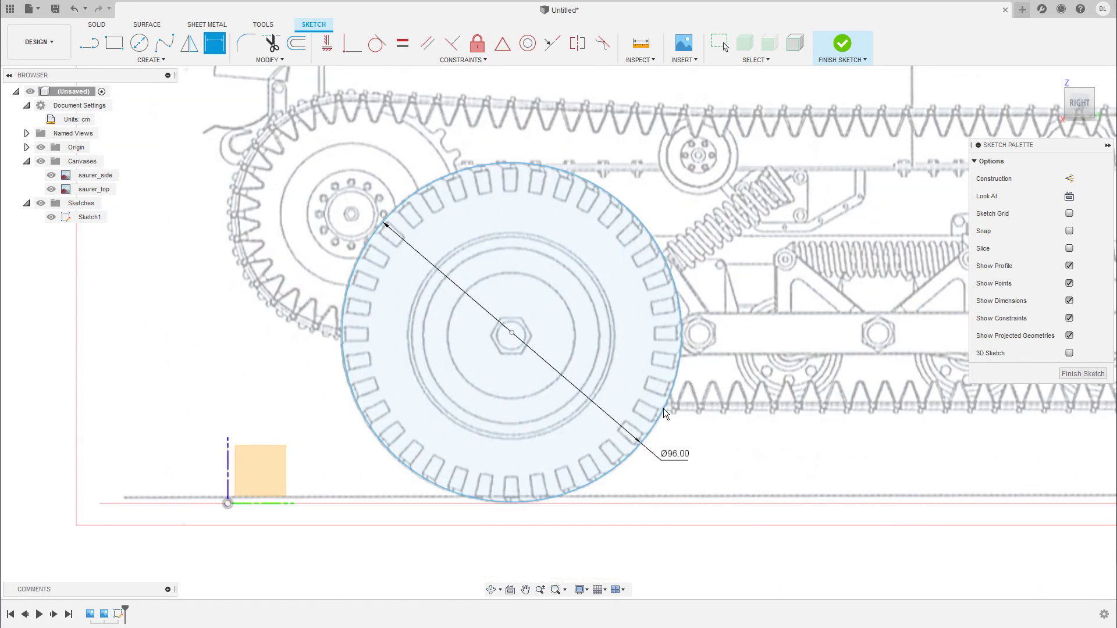
- Convert the front wheel circle to construction geometry
click(620, 468)
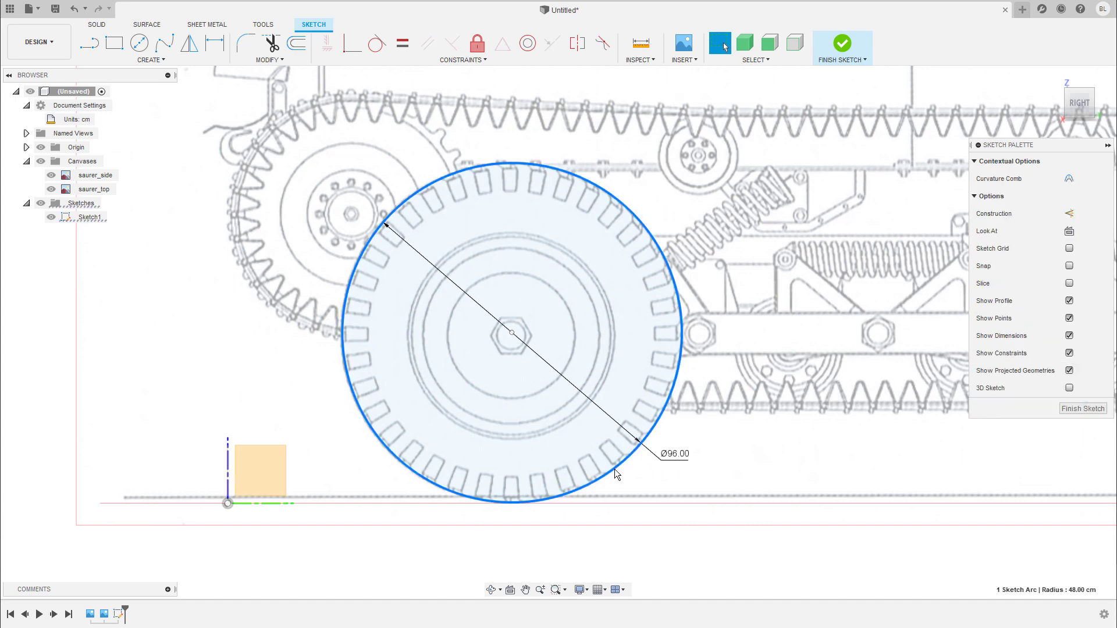
key(x)
scroll(700, 330, down, 2)
mouse_move(700, 330)
middle_down()
mouse_move(572, 343)
mouse_move(605, 392)
mouse_move(626, 379)
mouse_move(666, 382)
middle_up()
click(602, 430)
- Sketch a circle about 22.4 cm in diameter around the first return roller and convert it to construction geometry
scroll(661, 401, down, 2)
scroll(610, 366, up, 4)
scroll(634, 339, up, 2)
key(s)
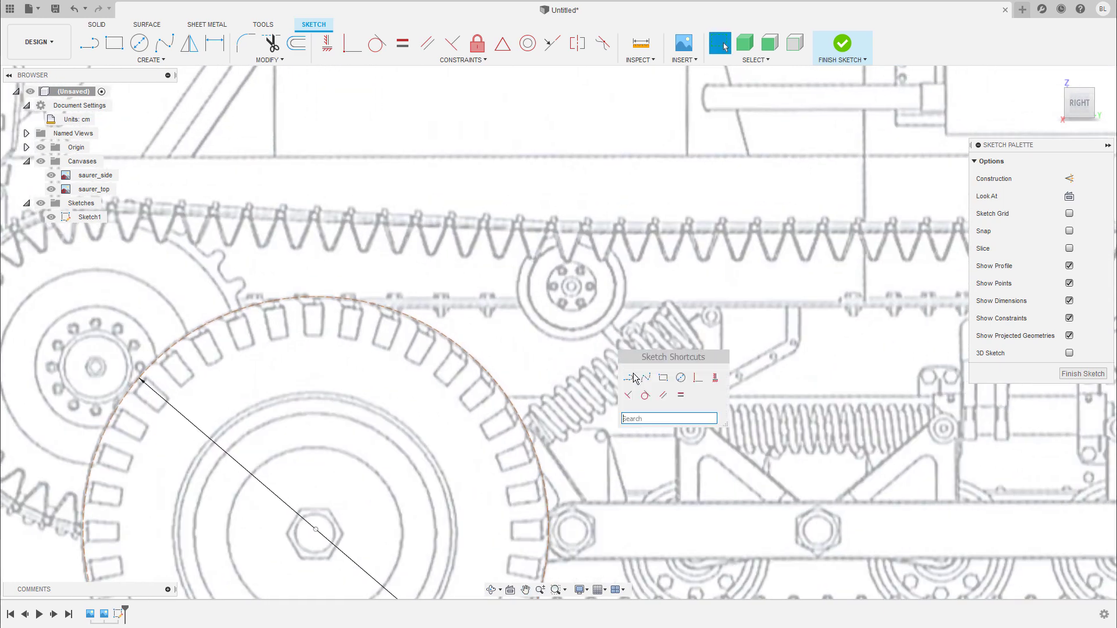
click(685, 378)
scroll(568, 352, up, 3)
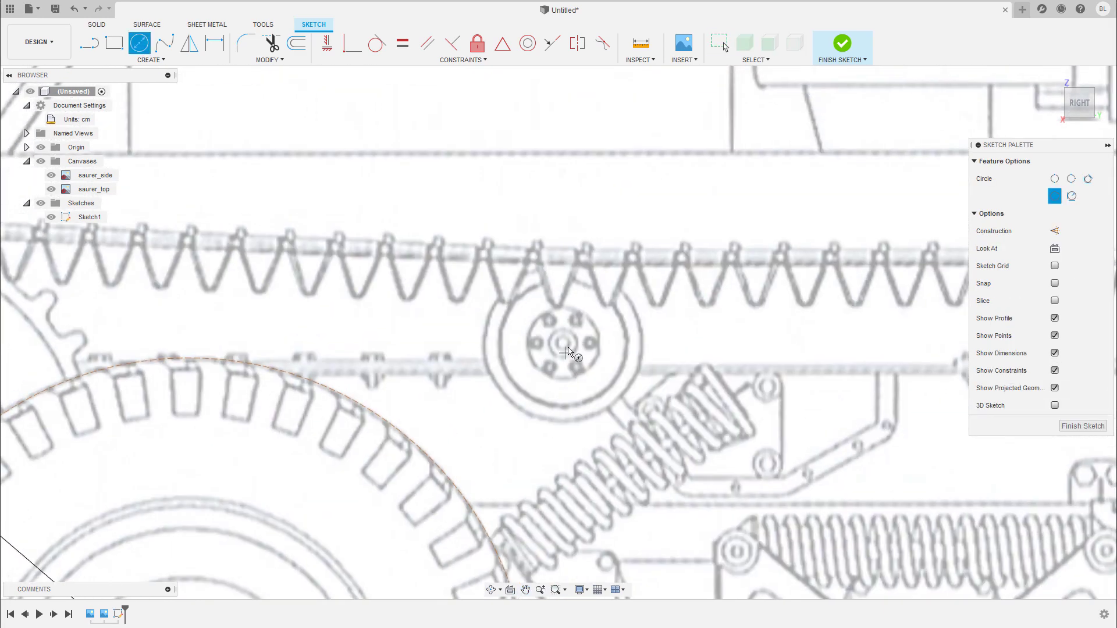
click(561, 345)
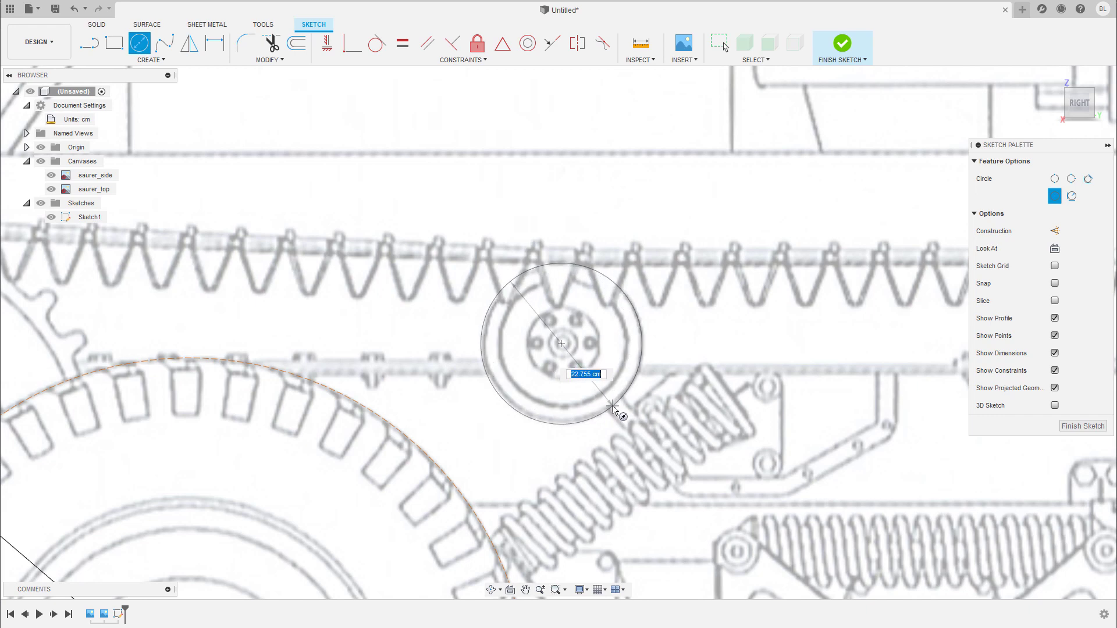
click(610, 409)
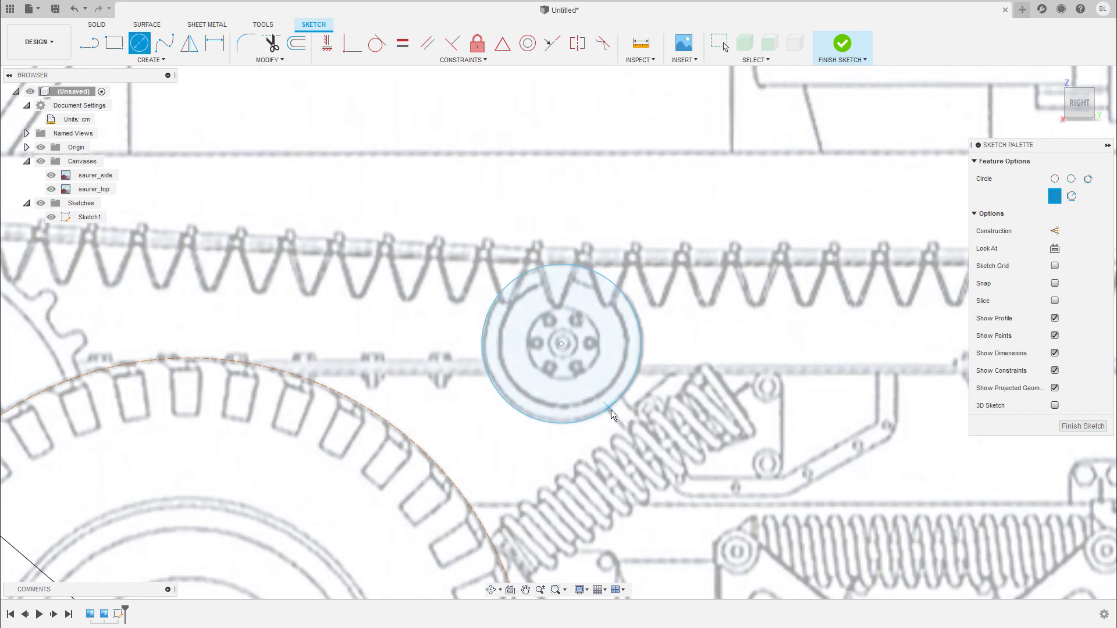
key(Escape)
click(606, 417)
key(x)
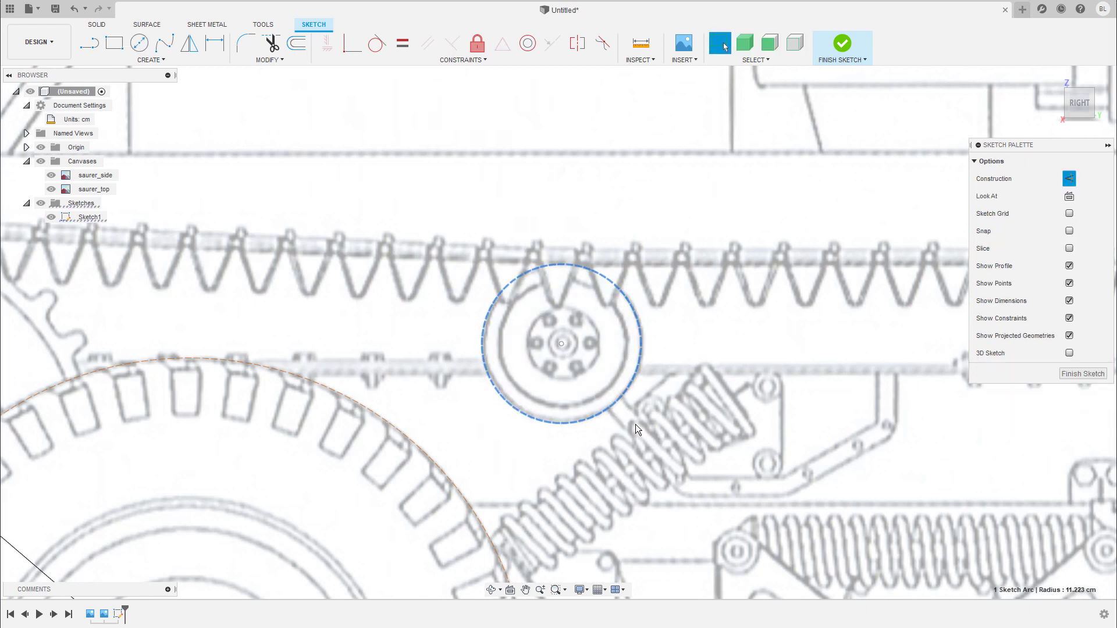
- Dimension the return roller circle with a diameter of 22 cm and finish the sketch
key(d)
click(616, 413)
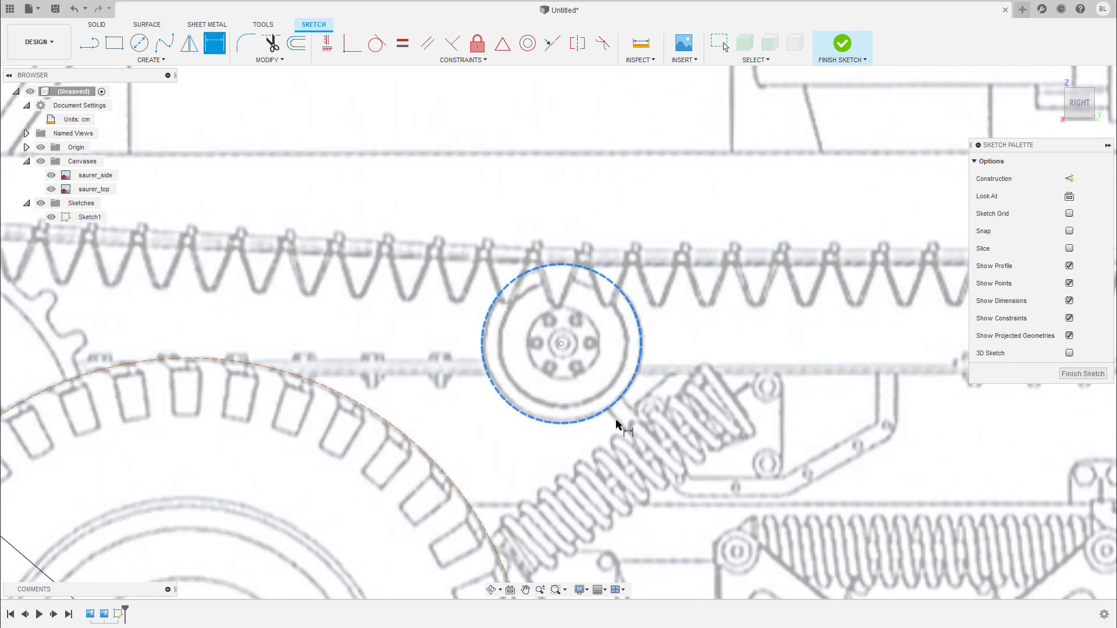
click(614, 417)
click(639, 424)
text(2)
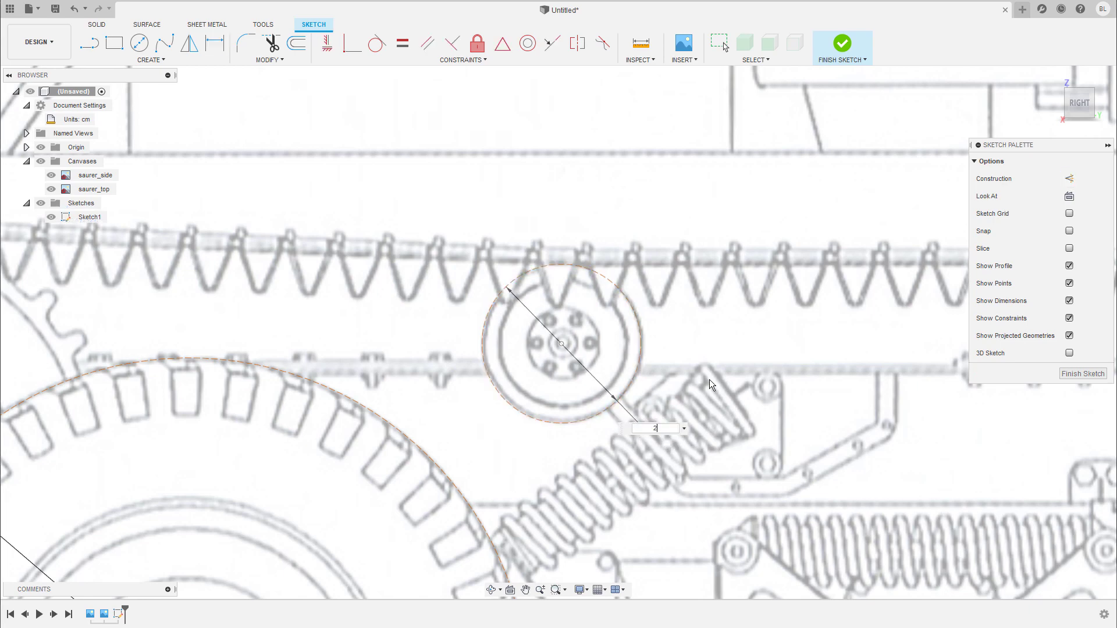
text(2)
key(Return)
key(Escape)
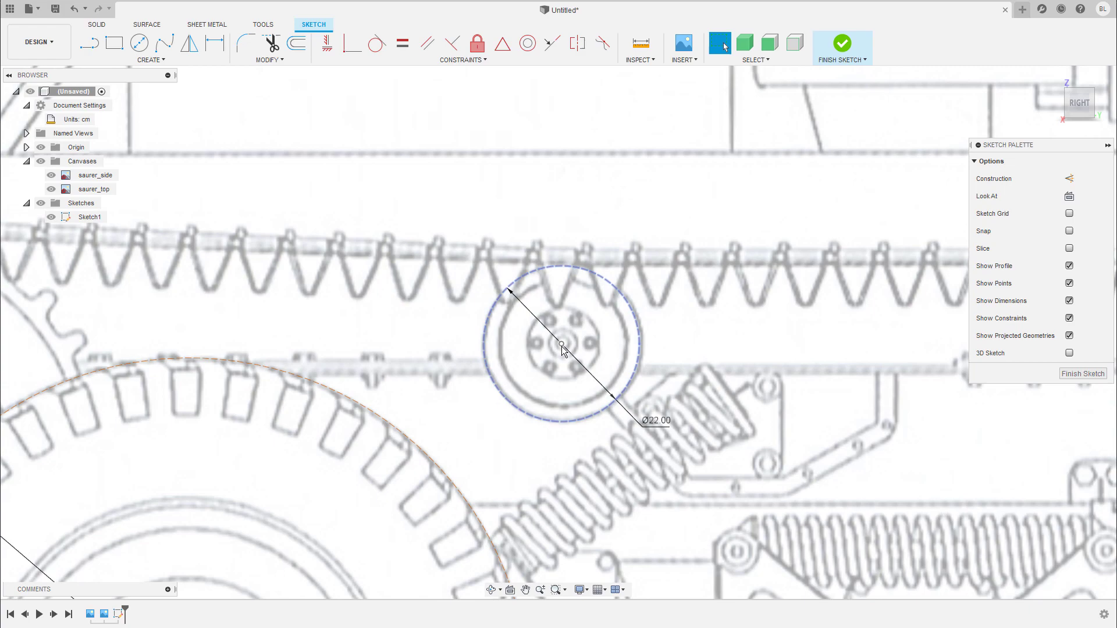
scroll(576, 308, down, 5)
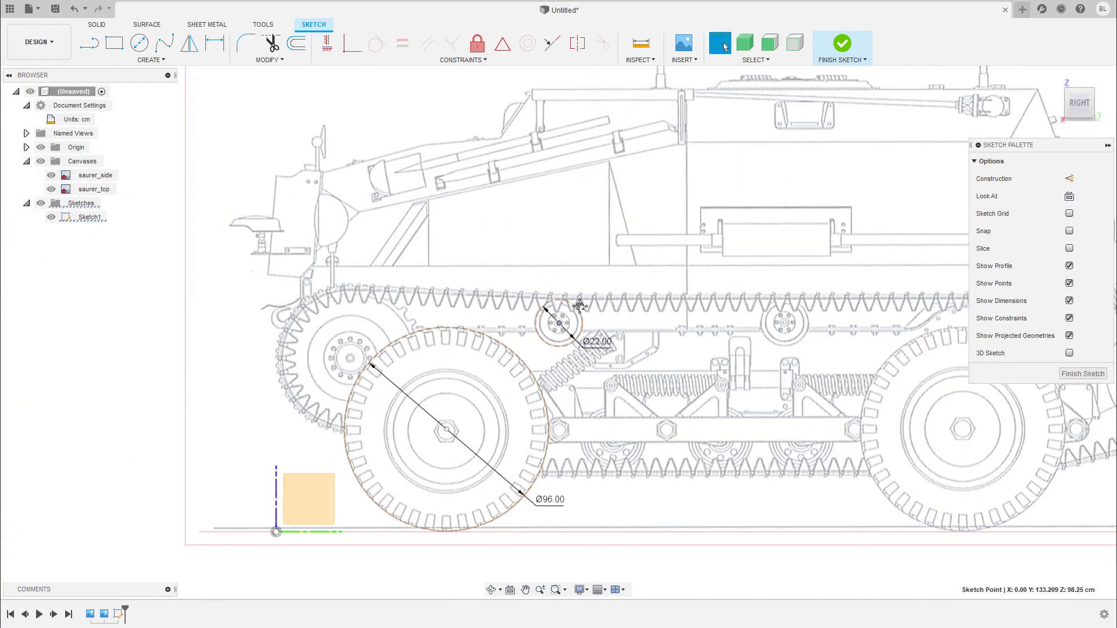
mouse_move(579, 305)
shift+middle_down()
mouse_move(623, 331)
mouse_move(624, 273)
shift+middle_up()
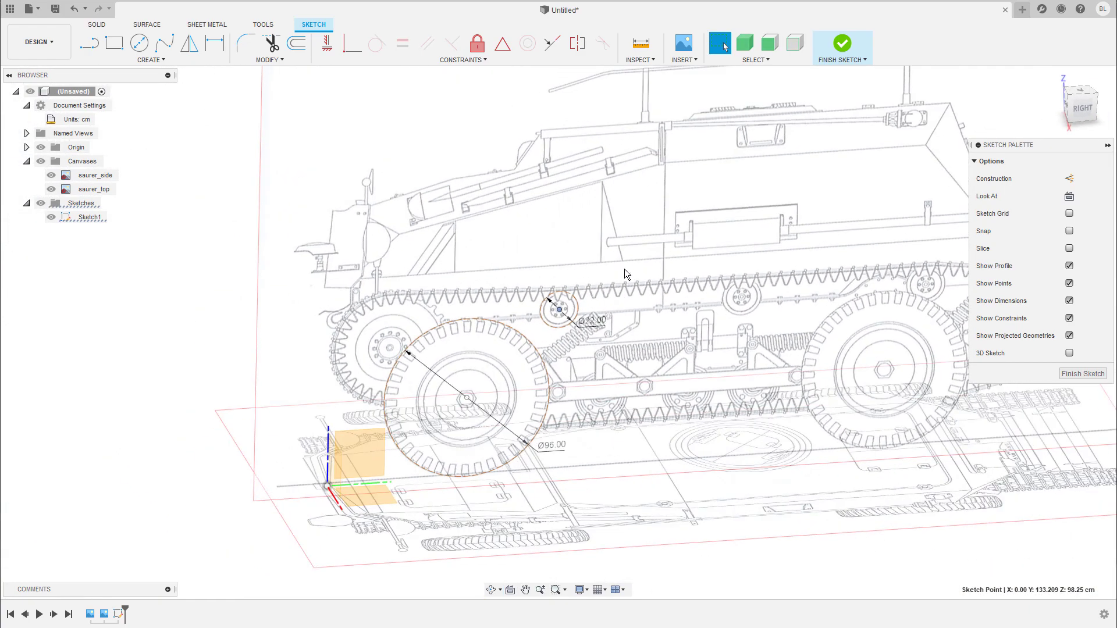
click(842, 44)
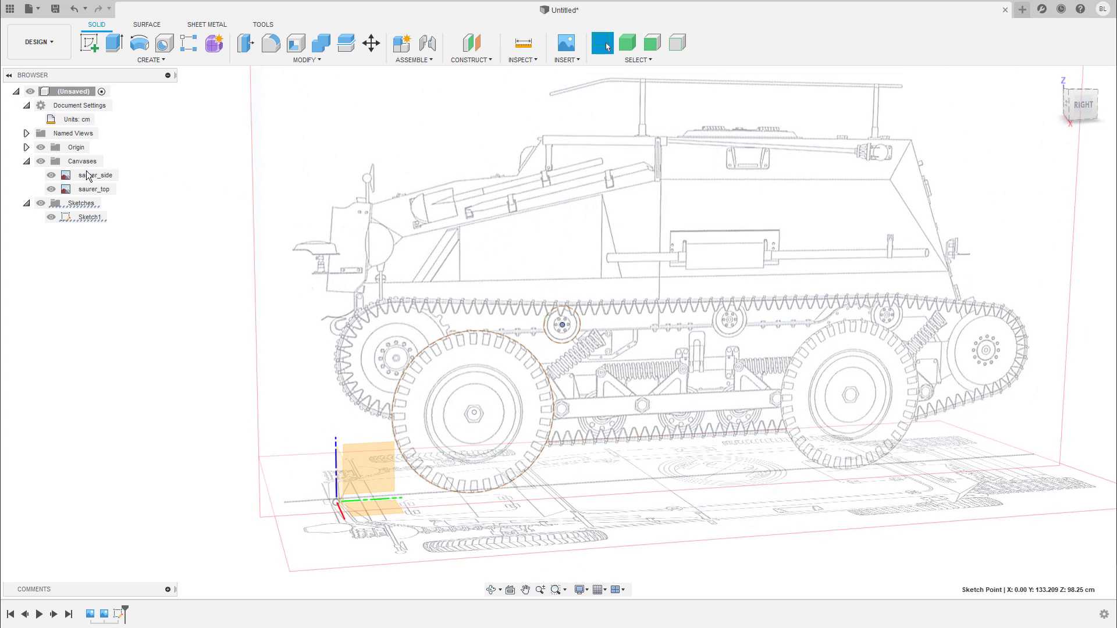
- Try moving the front wheel circle with the canvases hidden, and undo the move
click(40, 161)
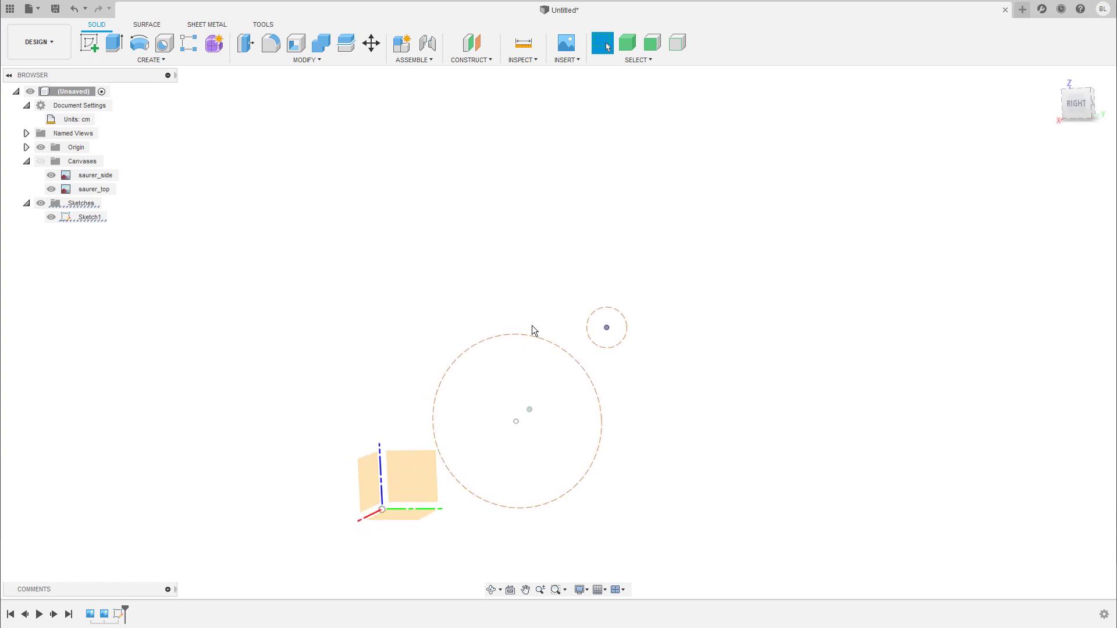
mouse_move(553, 342)
mouse_down()
mouse_move(479, 282)
mouse_move(464, 371)
mouse_move(399, 389)
mouse_move(403, 202)
mouse_up()
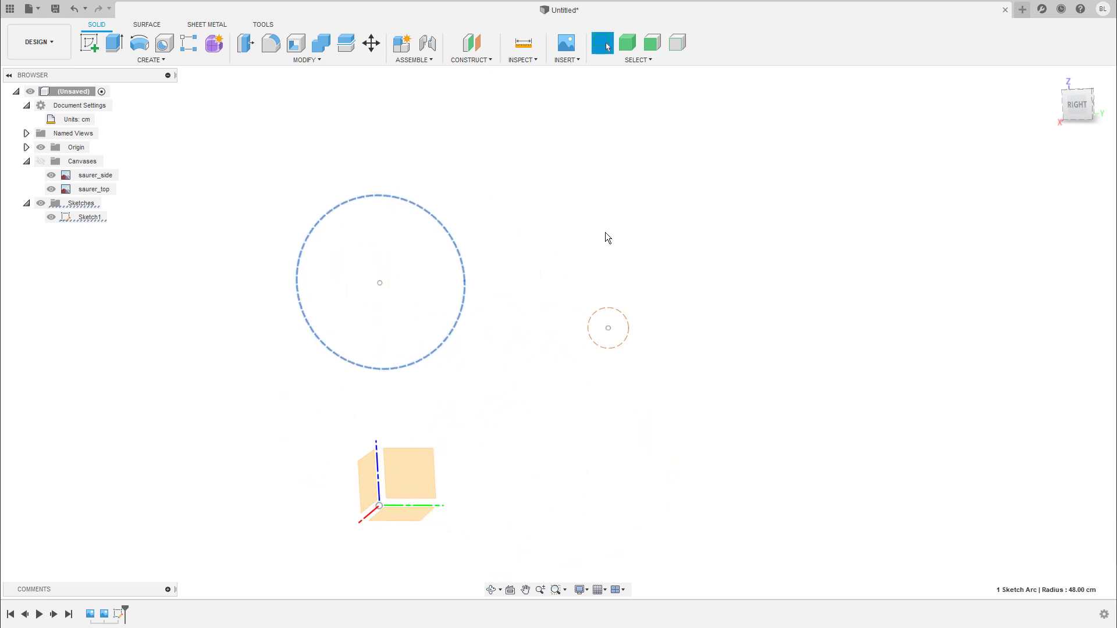
key(ctrl+z)
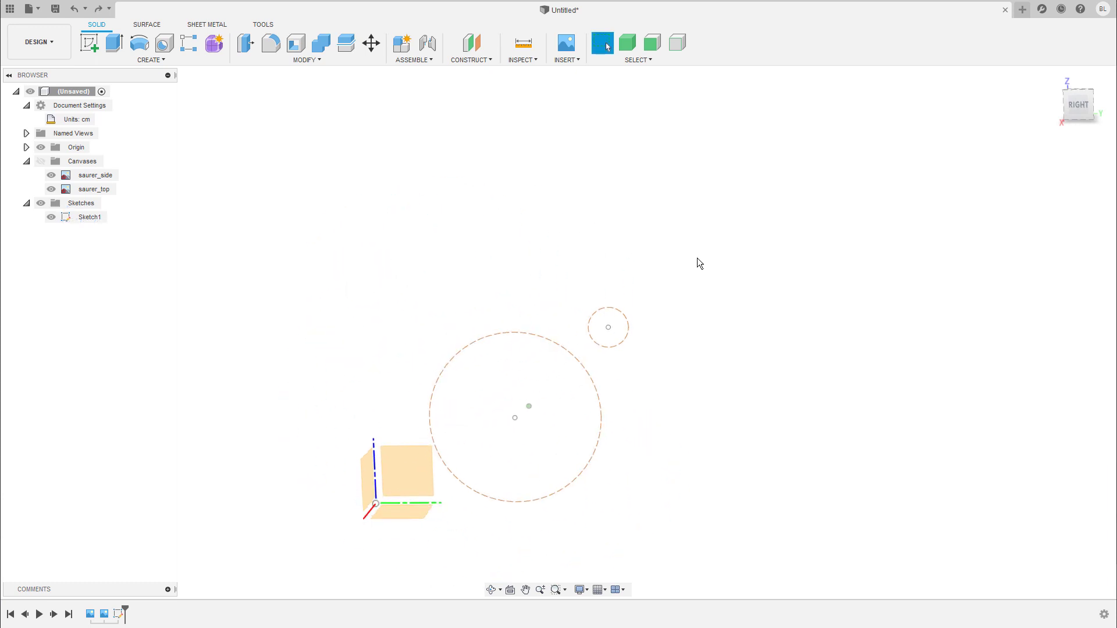
click(41, 162)
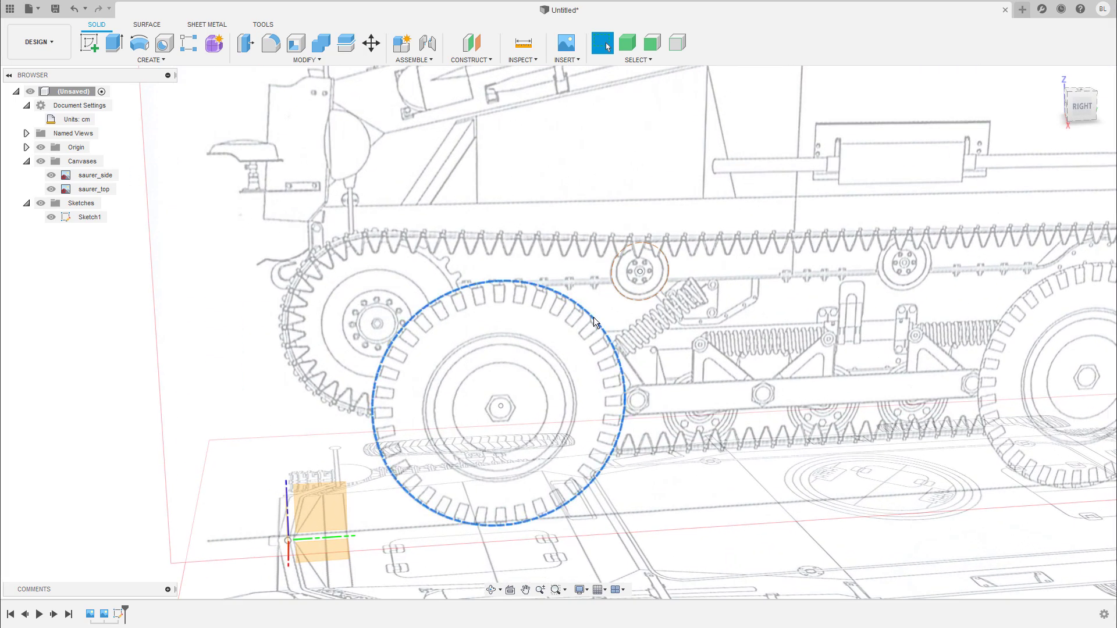
- Edit the wheel sketch to lock both circles with a Fix constraint, and finish the sketch
right_click(593, 317)
click(593, 381)
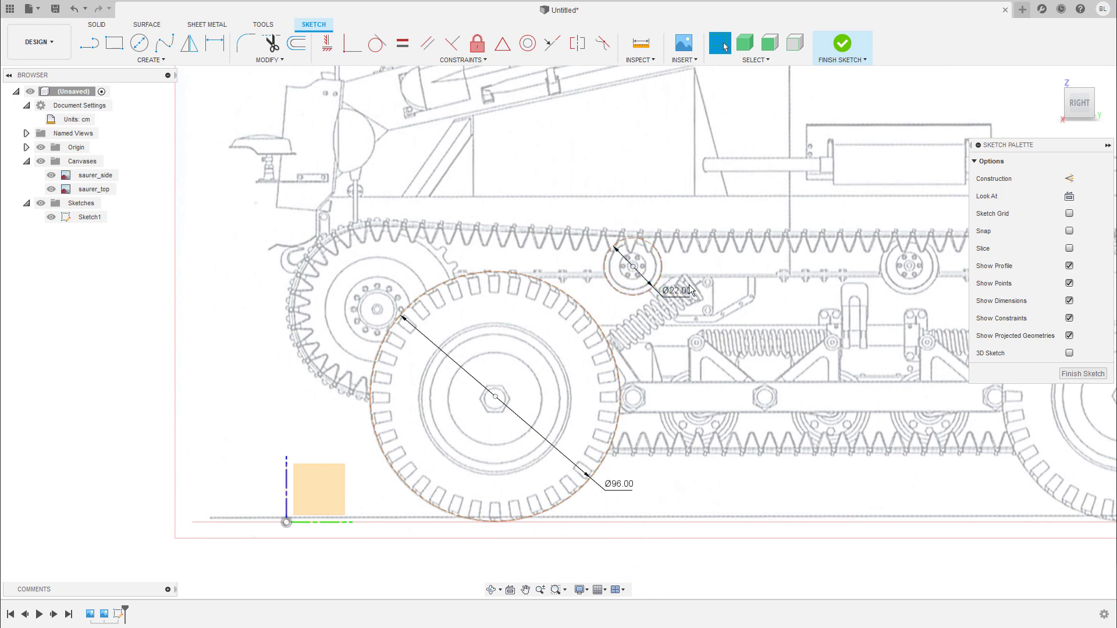
drag(735, 175, 335, 538)
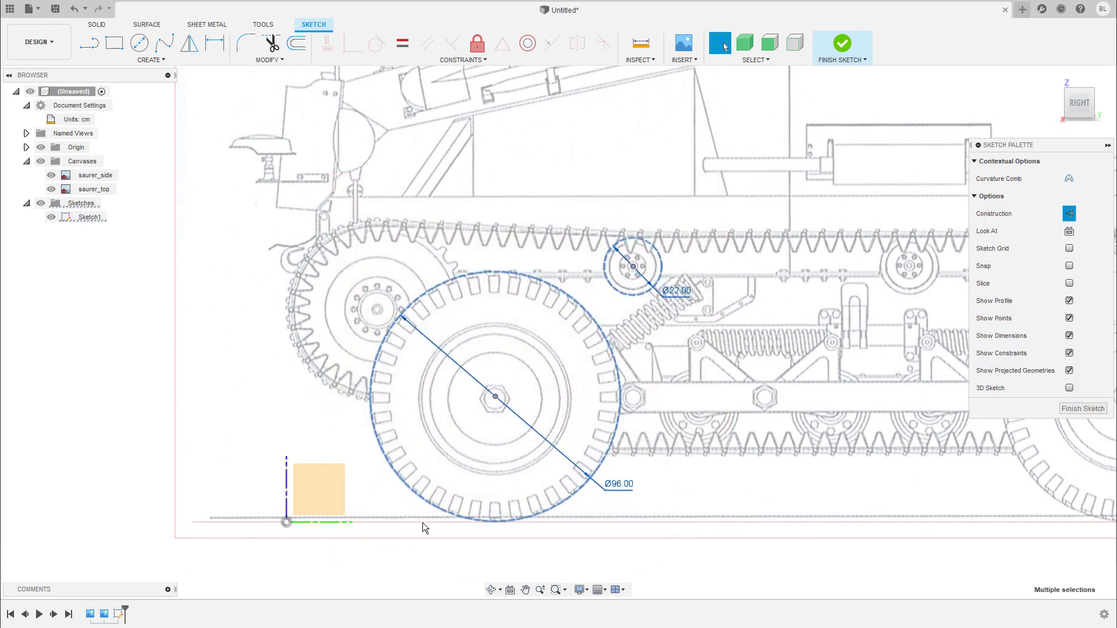
click(477, 46)
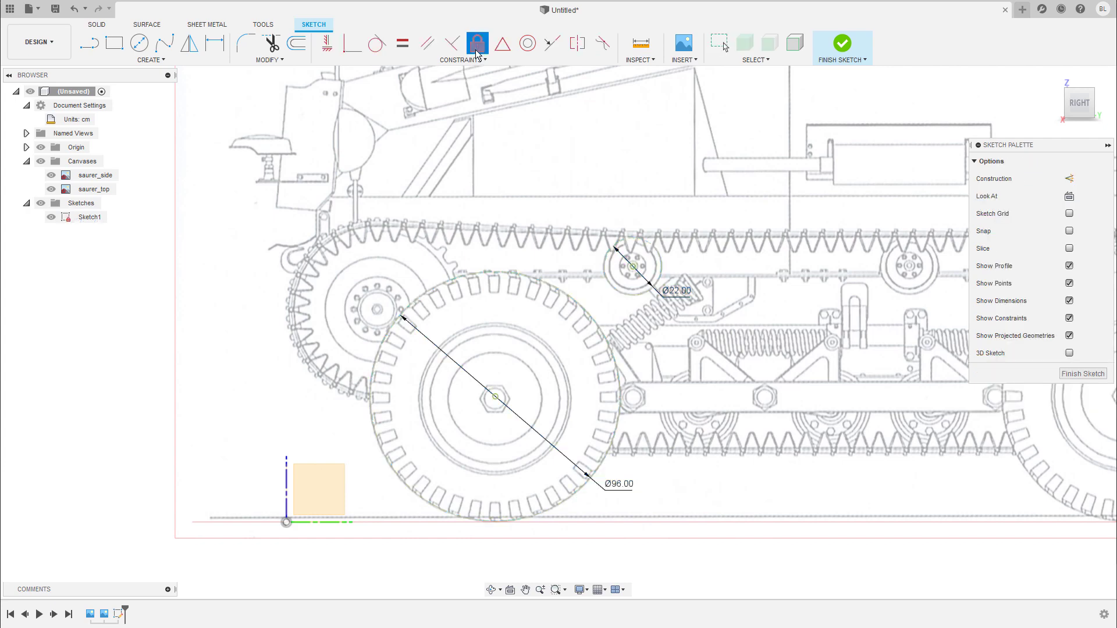
click(842, 43)
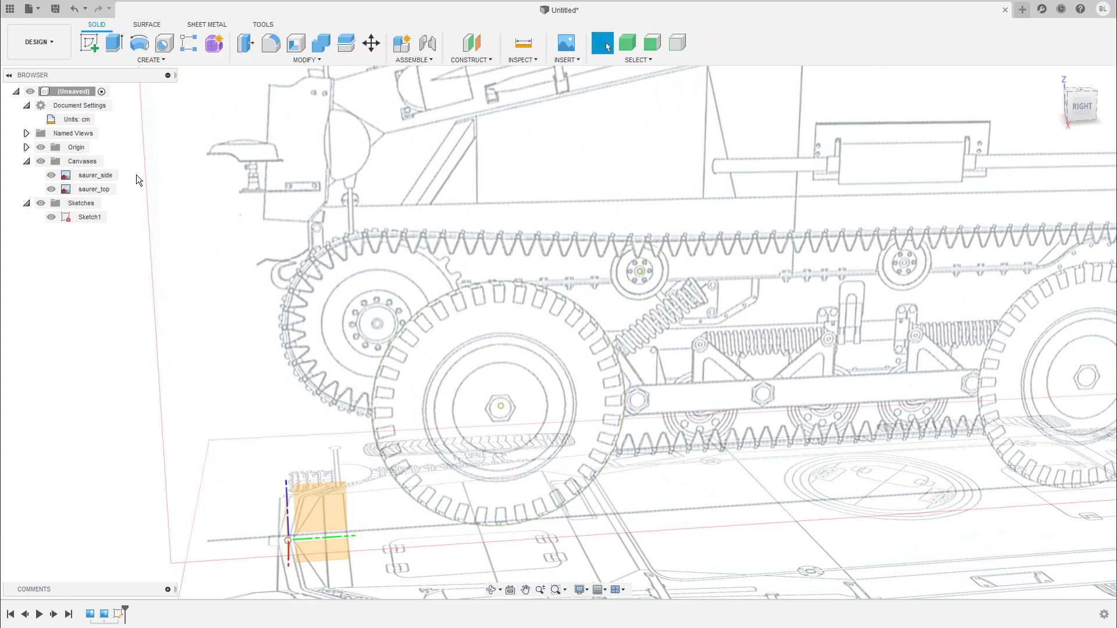
- Hide the canvases and save the design as test_assembly in the SAURER RK-7 location
click(40, 161)
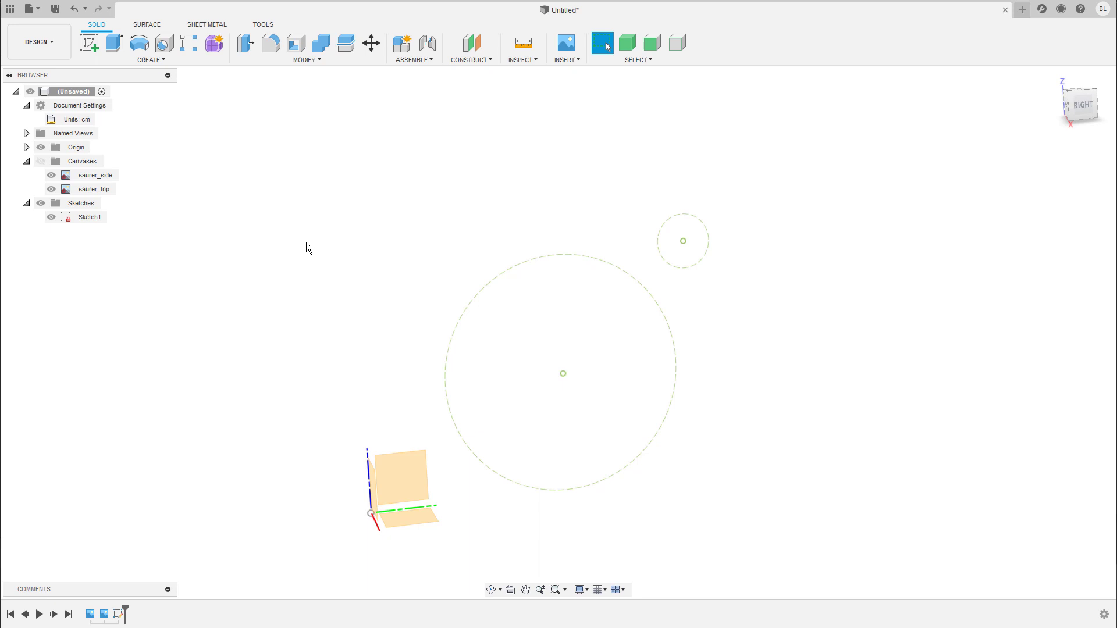
key(ctrl+s)
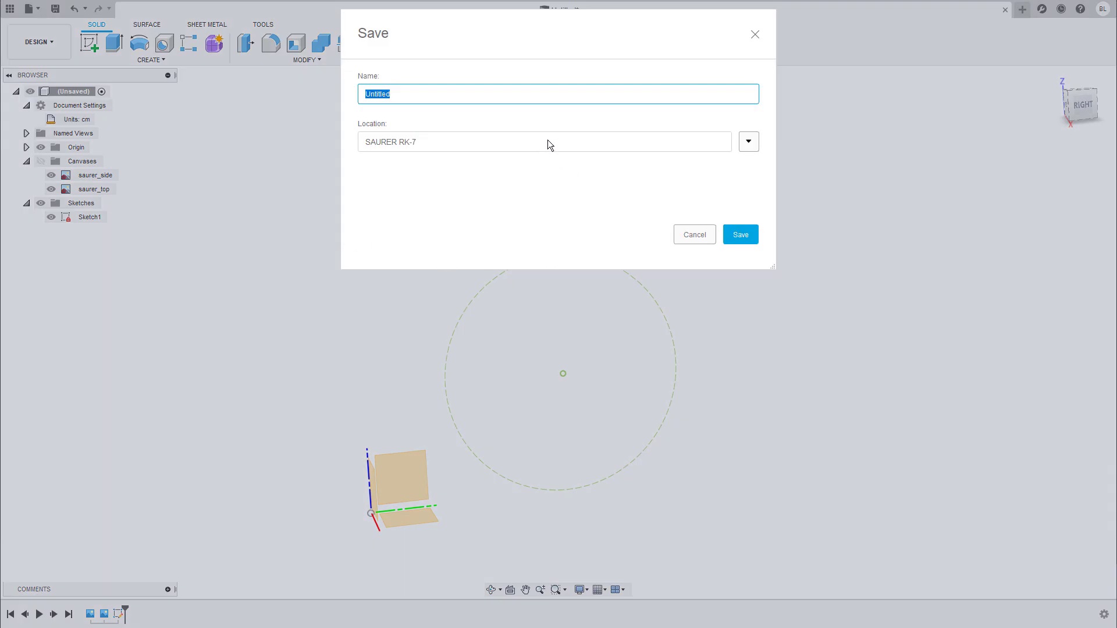
text(test)
text(_saurer_rk7)
key(Return)
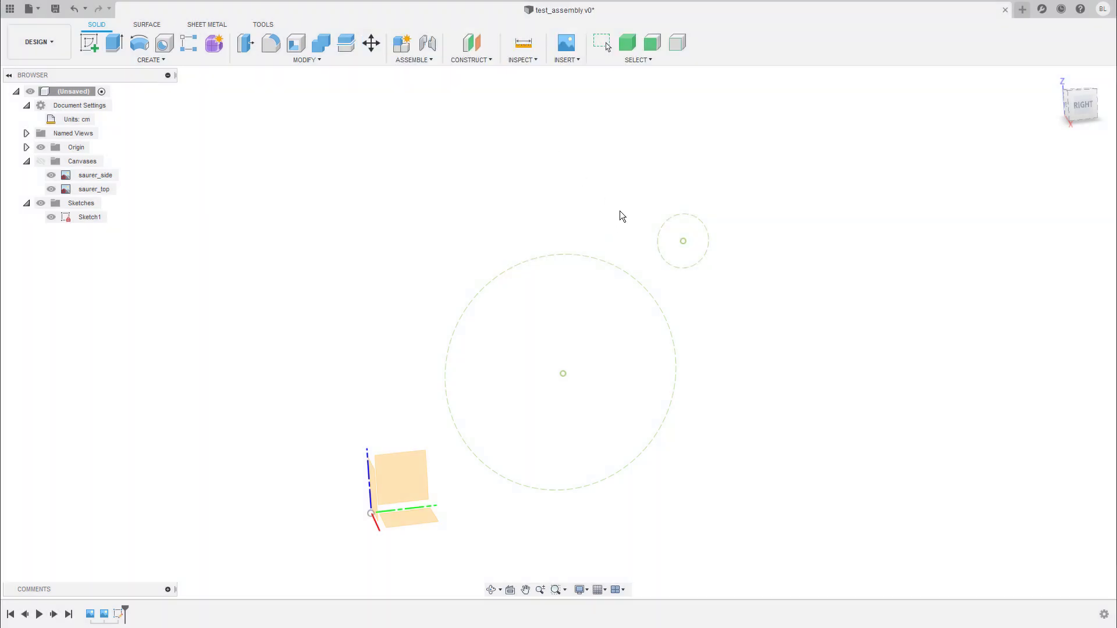
- Copy the front wheel circle from Sketch1, finish the sketch and show the canvases
double_click(87, 217)
click(546, 253)
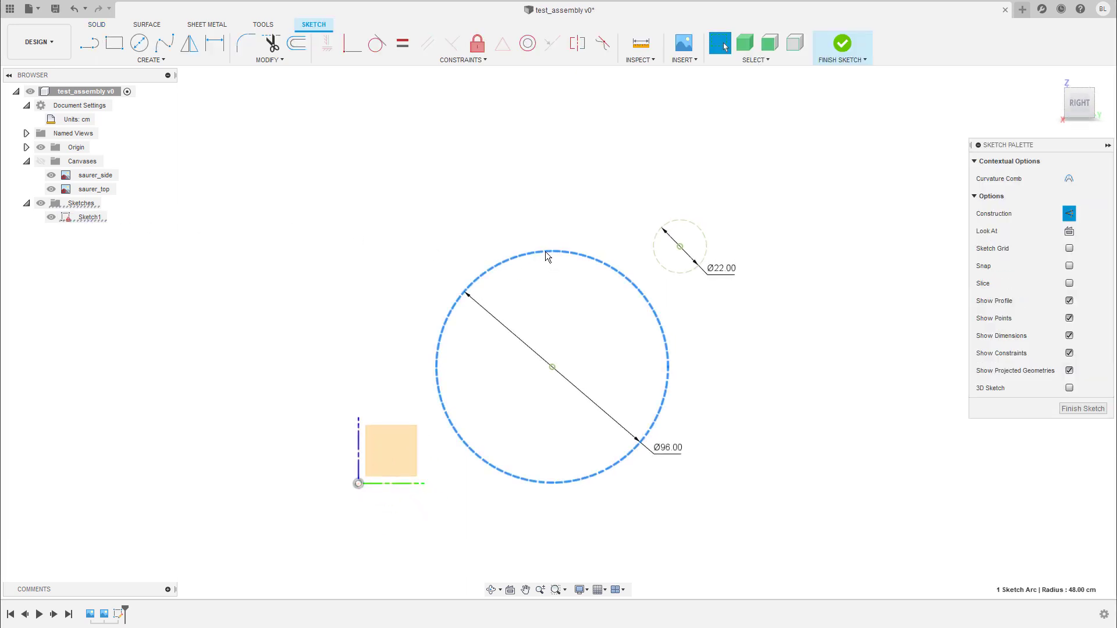
click(839, 56)
click(41, 161)
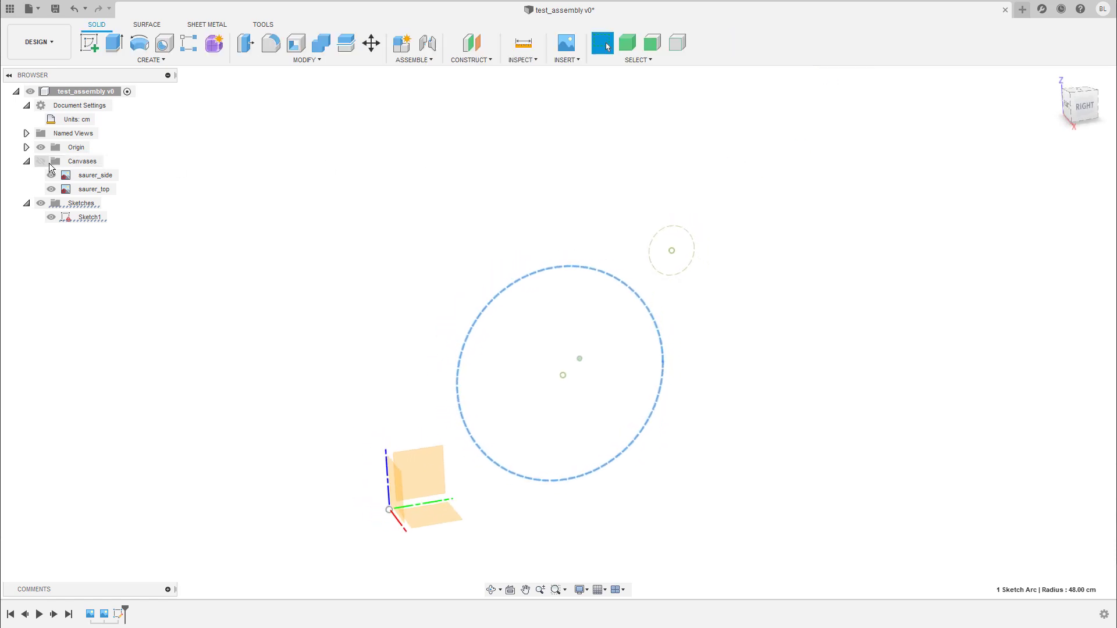
scroll(653, 212, down, 3)
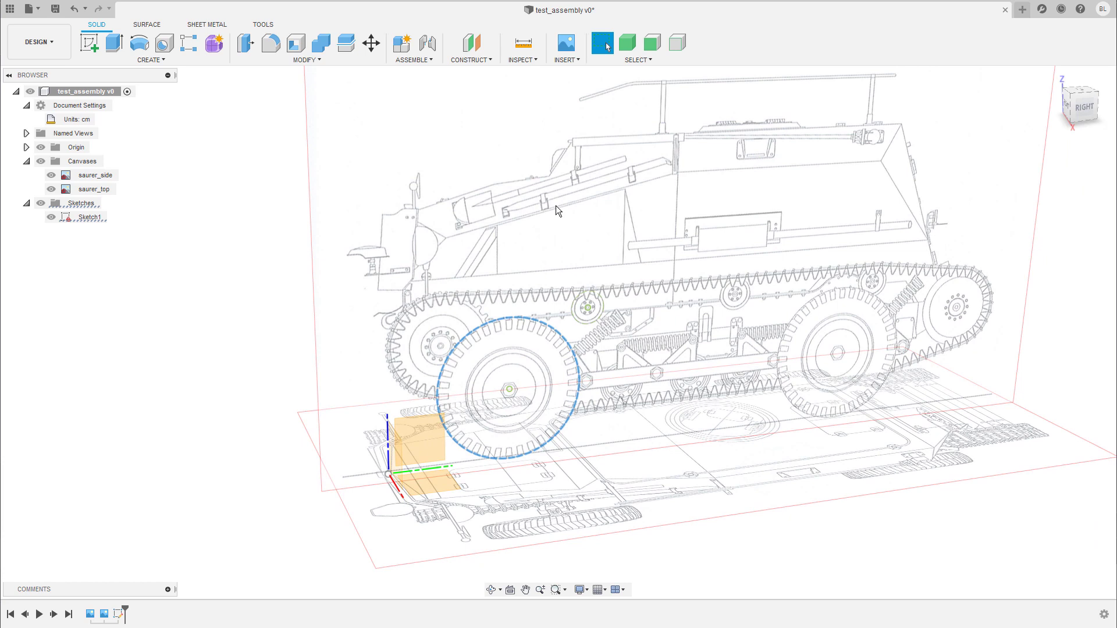
- Create a new design and start a sketch on its YZ plane in the right view
key(ctrl+n)
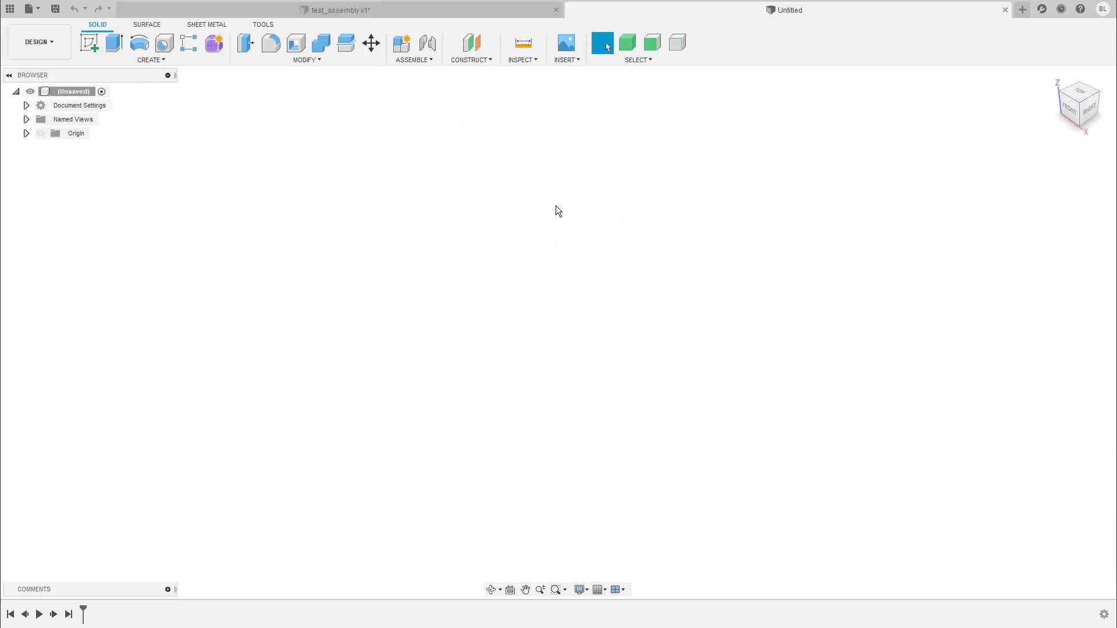
click(1089, 113)
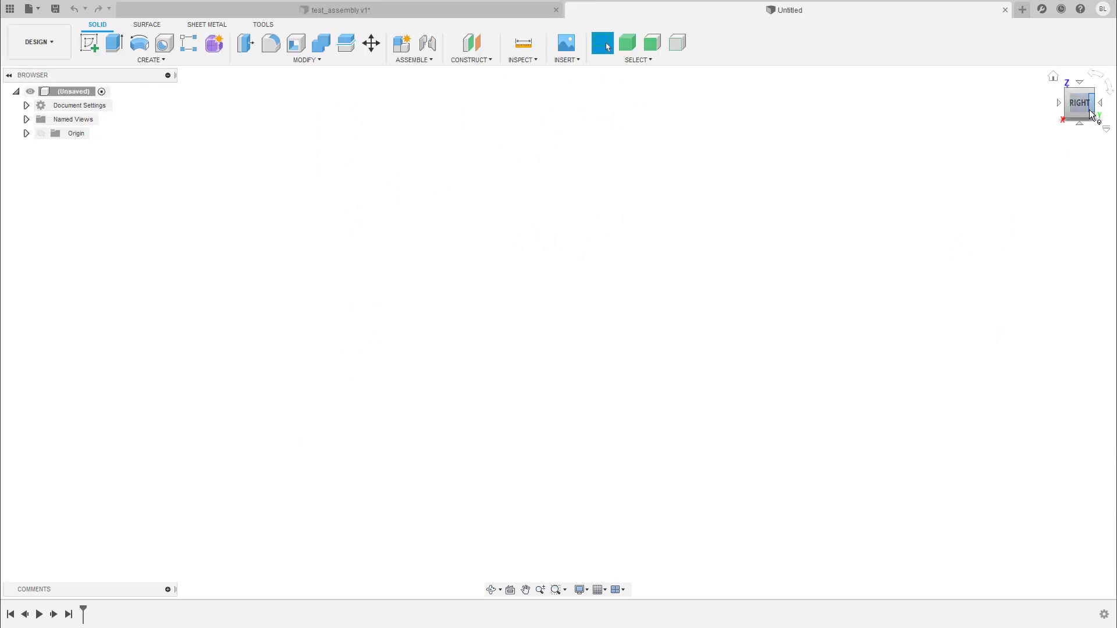
click(91, 47)
click(582, 292)
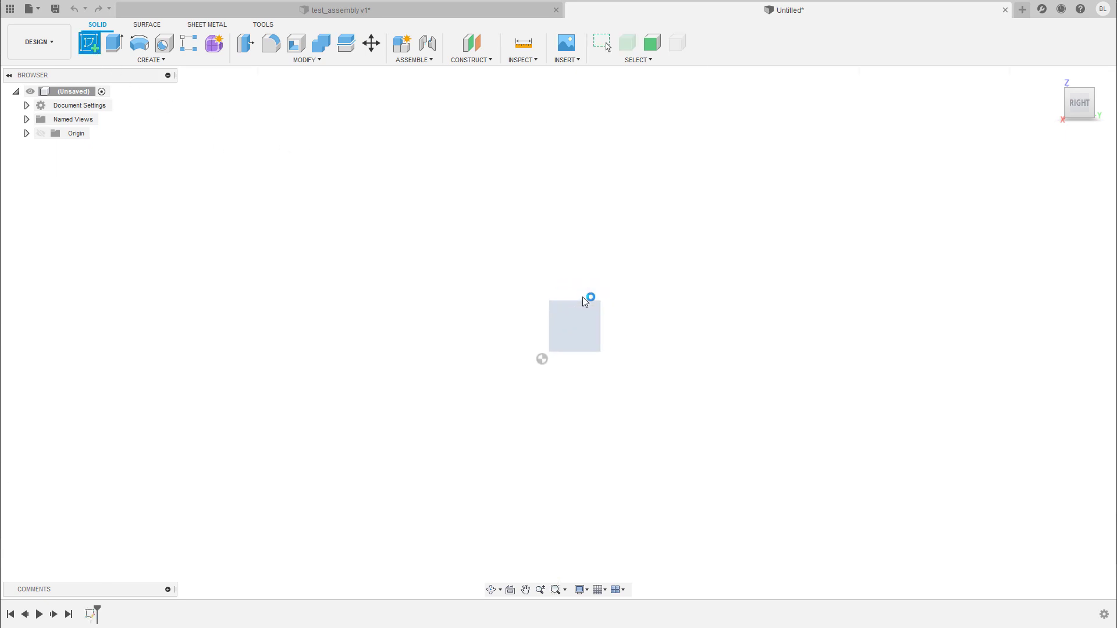
click(590, 288)
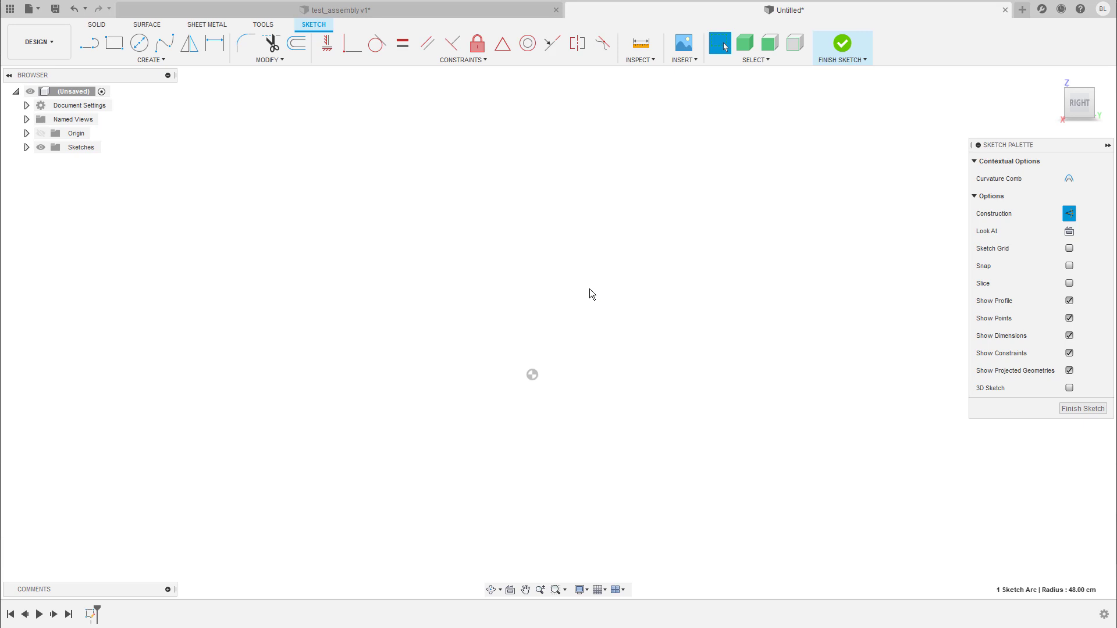
- Paste the copied 96 cm wheel circle into the new sketch without offsetting it
key(m)
scroll(610, 251, down, 10)
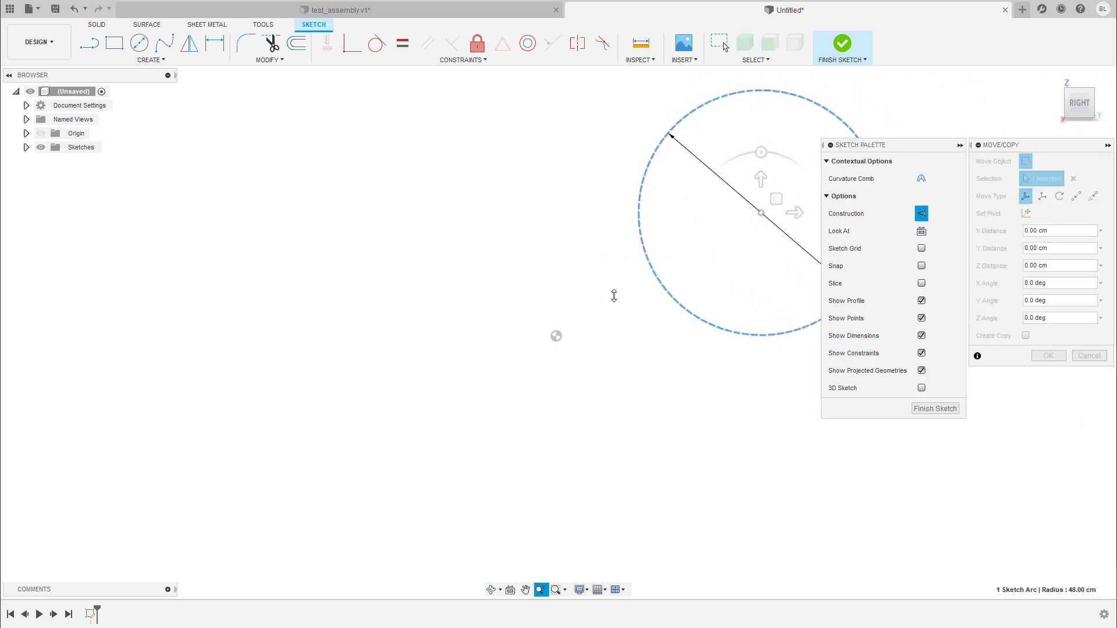
middle_drag(624, 240, 520, 307)
scroll(542, 287, up, 2)
middle_drag(615, 261, 563, 292)
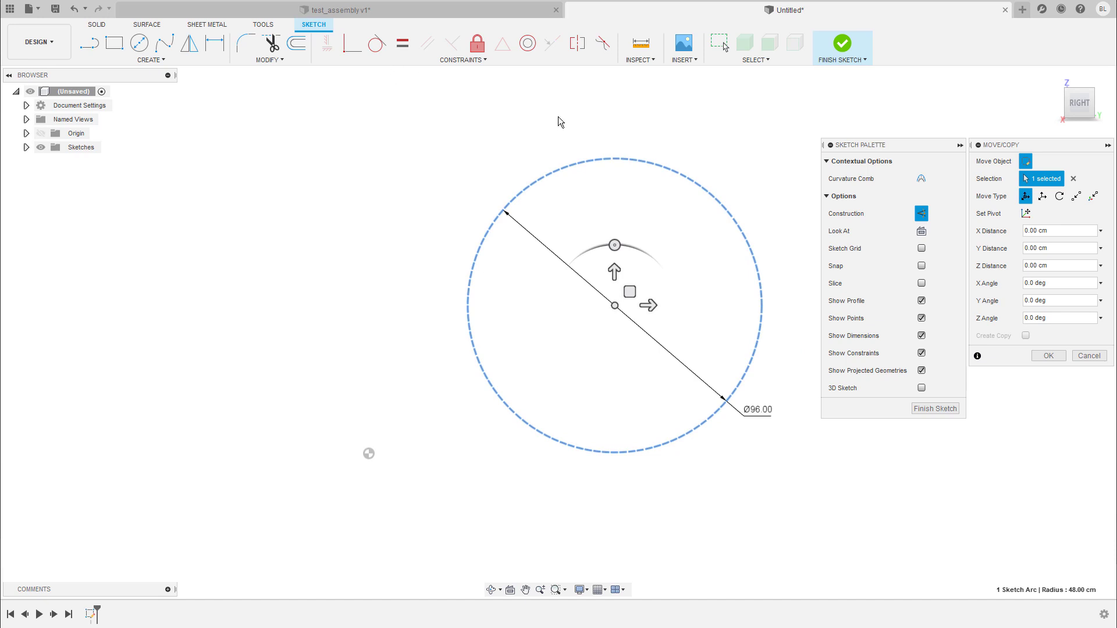
click(1051, 356)
- Make the wheel circle's centre coincident with the sketch origin
scroll(591, 339, down, 2)
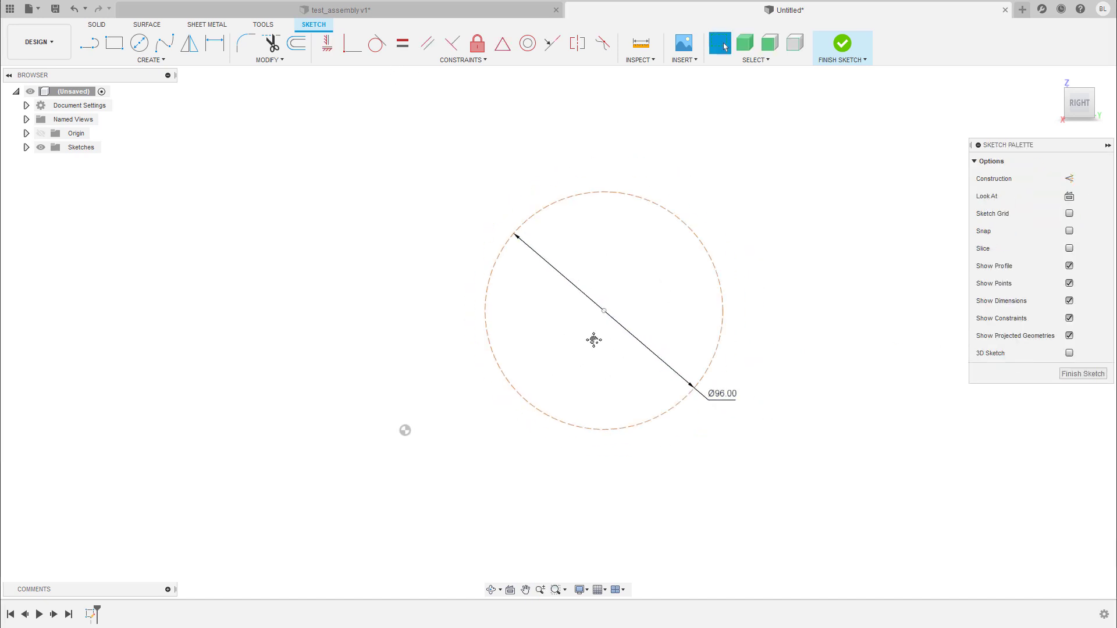
mouse_move(593, 339)
middle_down()
mouse_move(650, 321)
mouse_move(633, 308)
middle_up()
scroll(640, 318, up, 2)
click(352, 44)
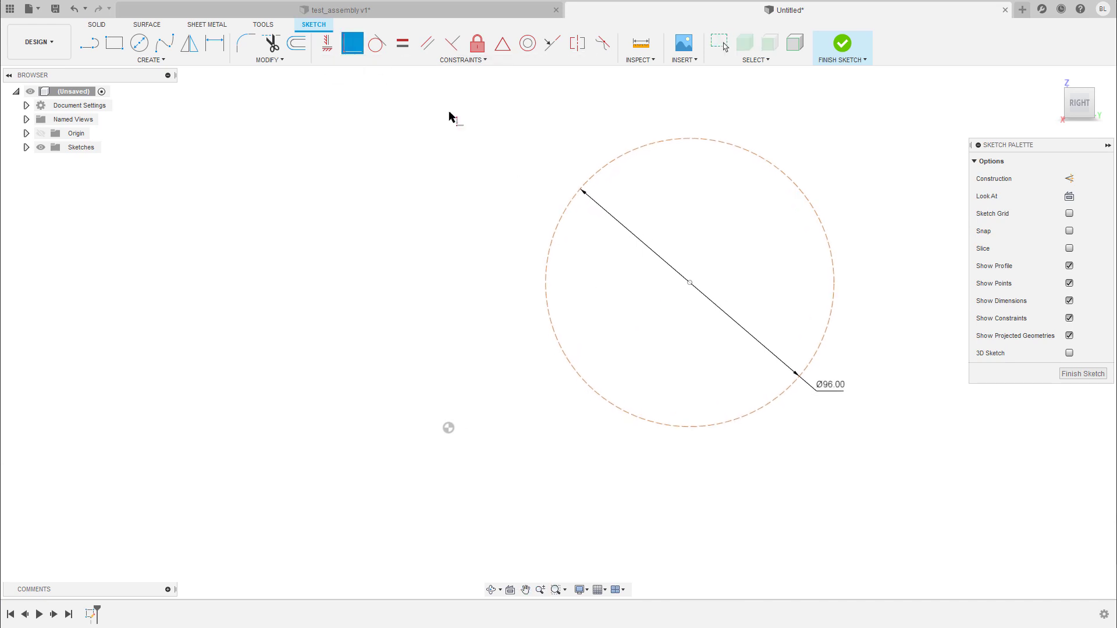
click(448, 429)
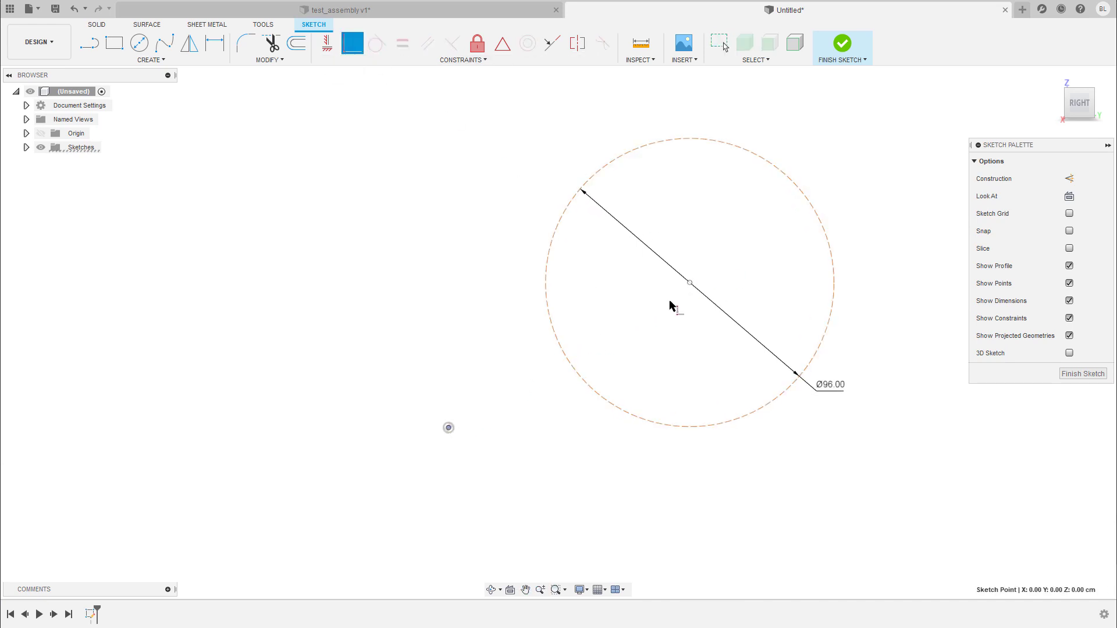
click(689, 284)
scroll(516, 330, down, 1)
middle_drag(484, 388, 561, 314)
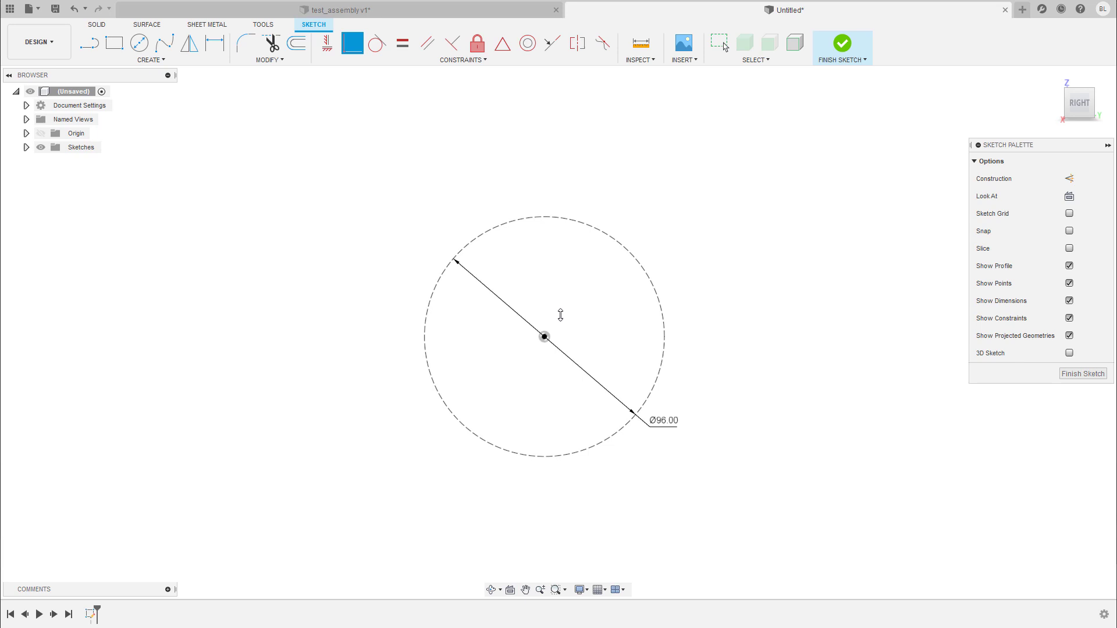
- Finish the wheel circle sketch and create an internal standard component named tire
scroll(562, 315, up, 2)
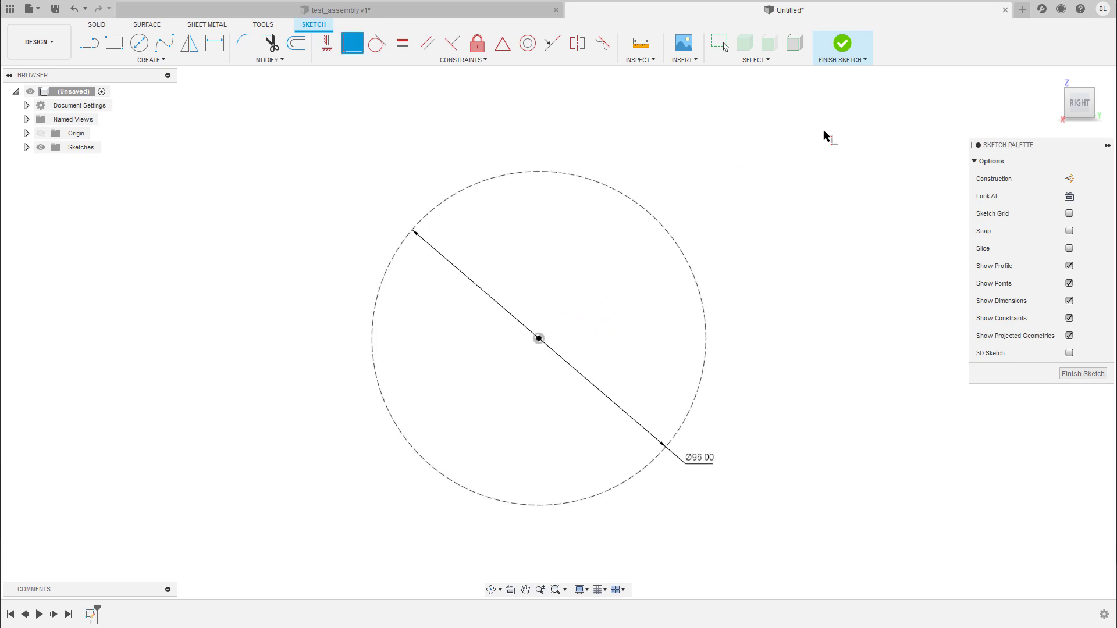
click(842, 43)
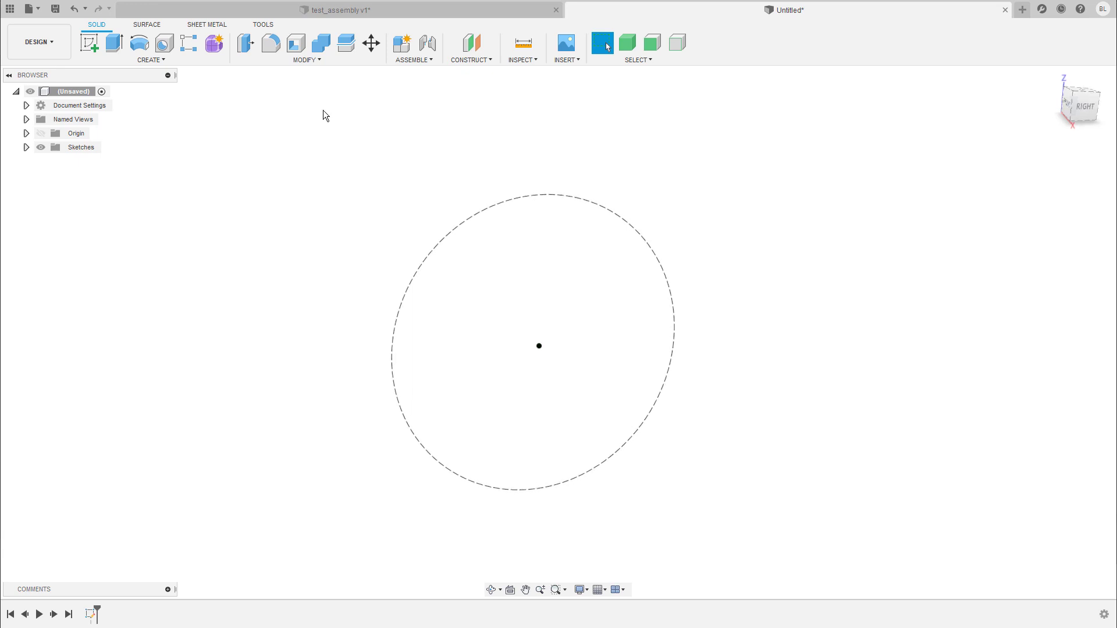
click(415, 60)
click(425, 73)
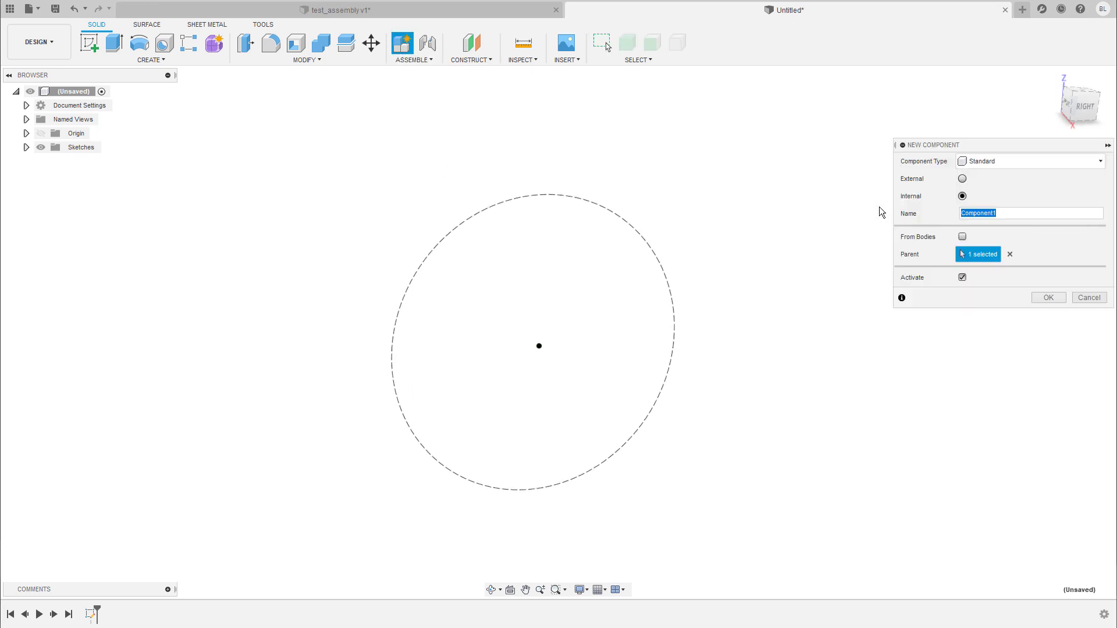
text(tire)
key(Return)
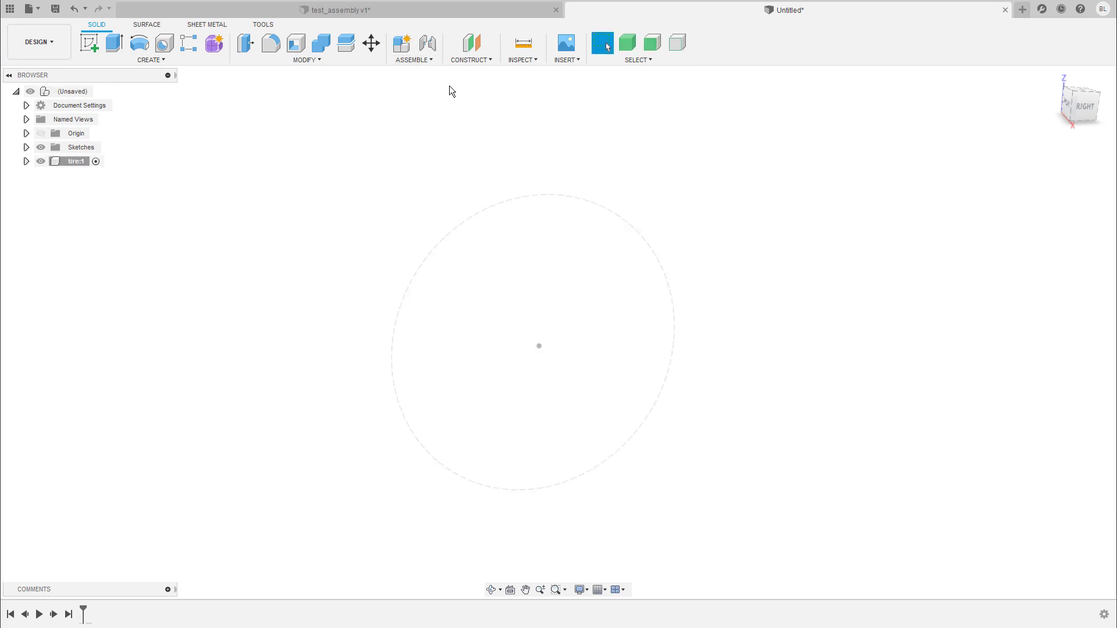
- Create an internal component named rim and place it at the design's top level, beside the tire component
click(432, 59)
click(432, 71)
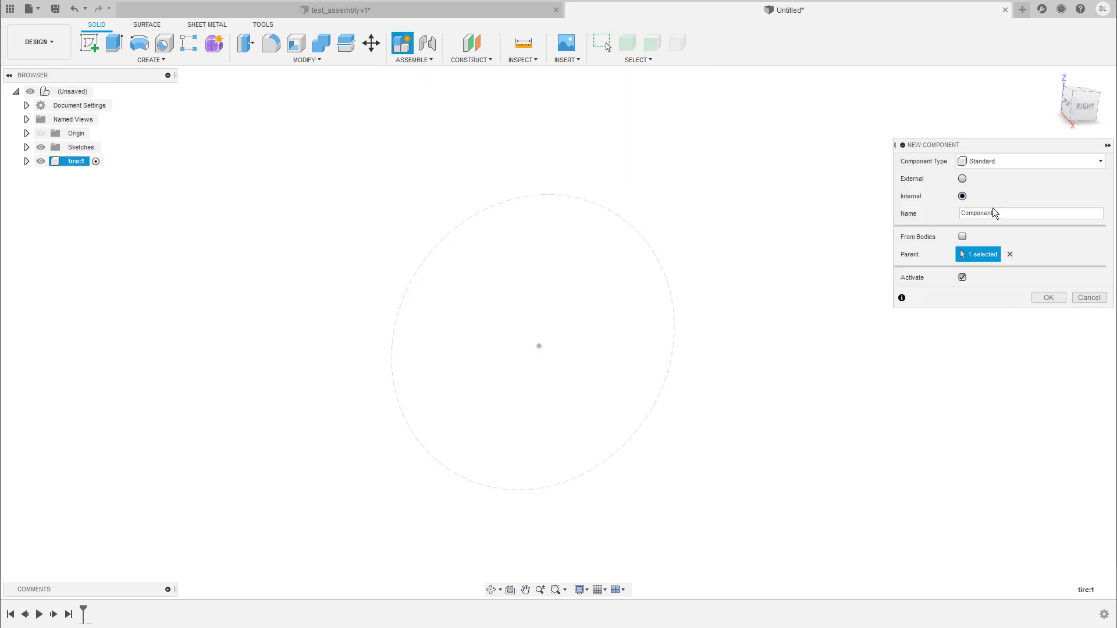
key(Return)
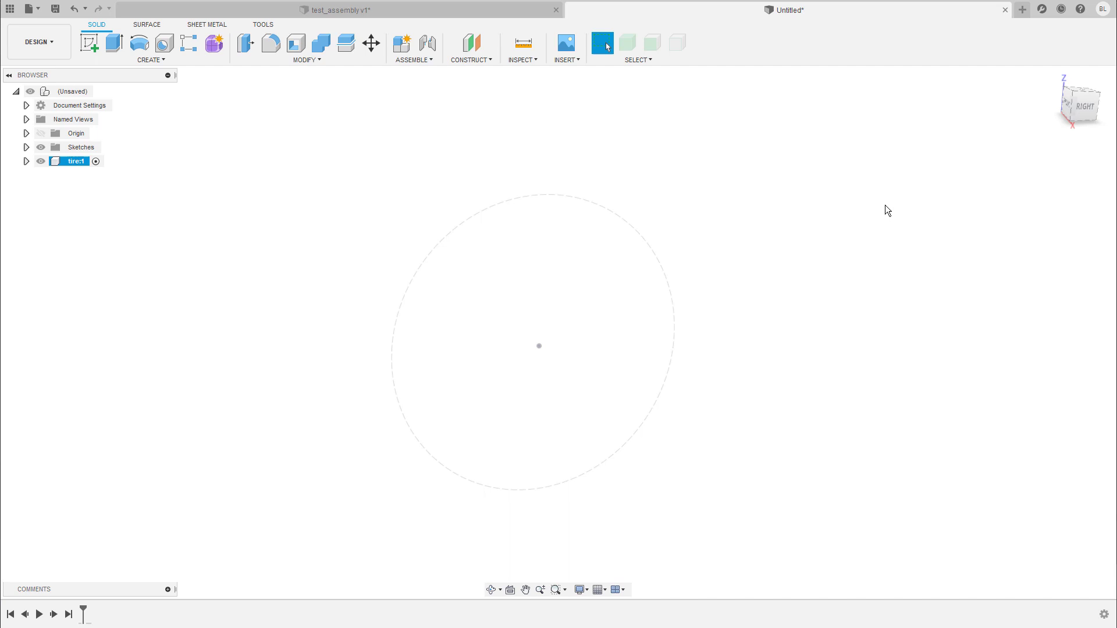
drag(95, 190, 67, 93)
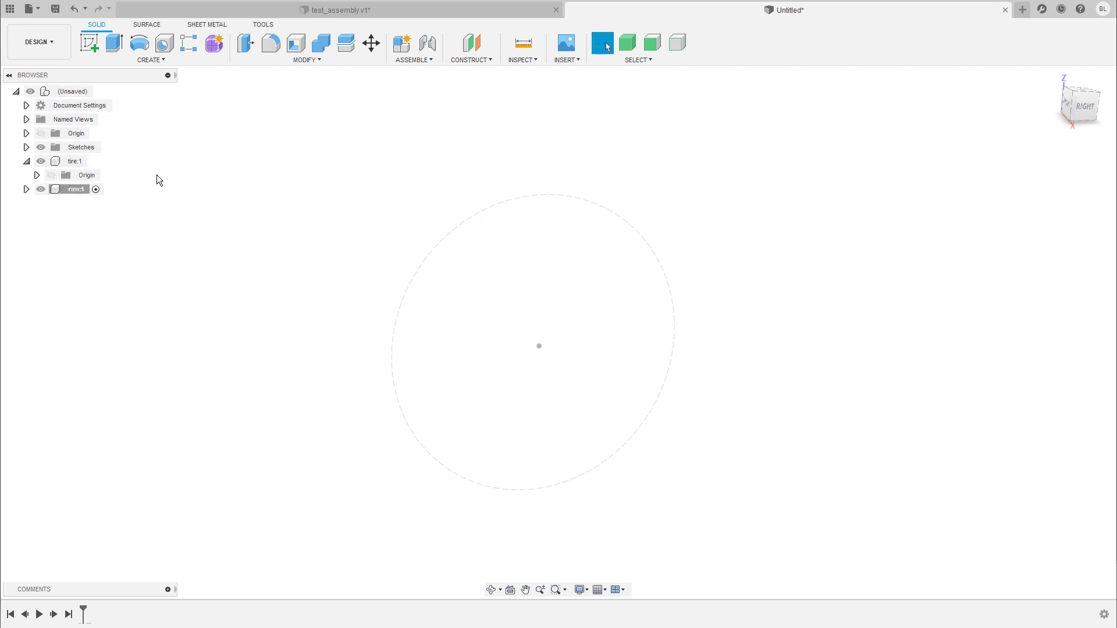
- Activate the tire component and start a sketch in it on the YZ plane
click(95, 162)
shift+middle_drag(401, 207, 238, 165)
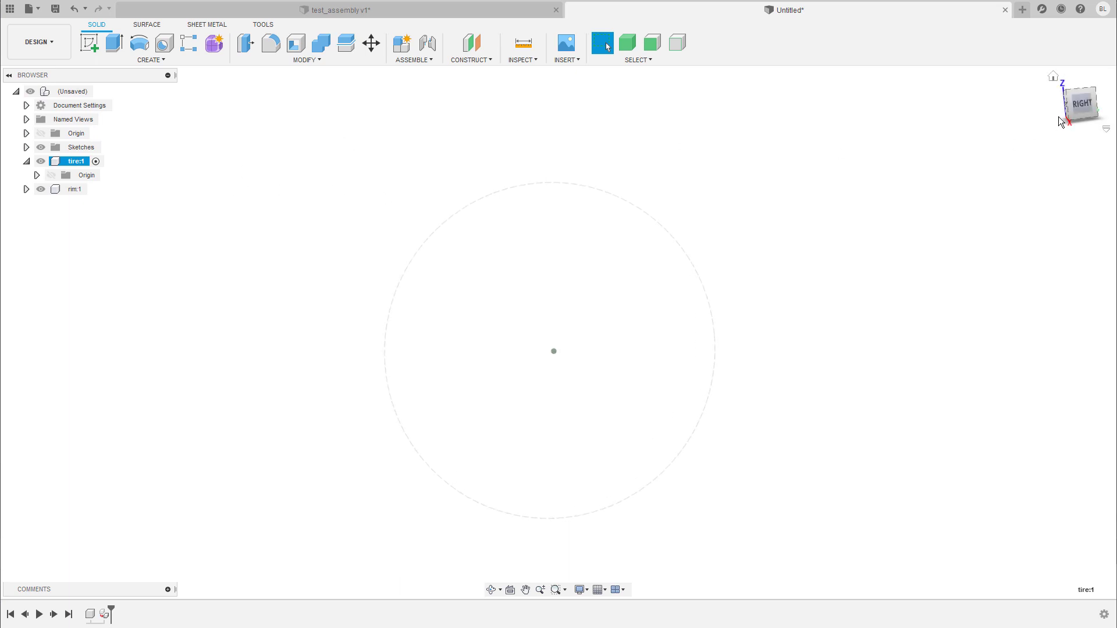
click(89, 42)
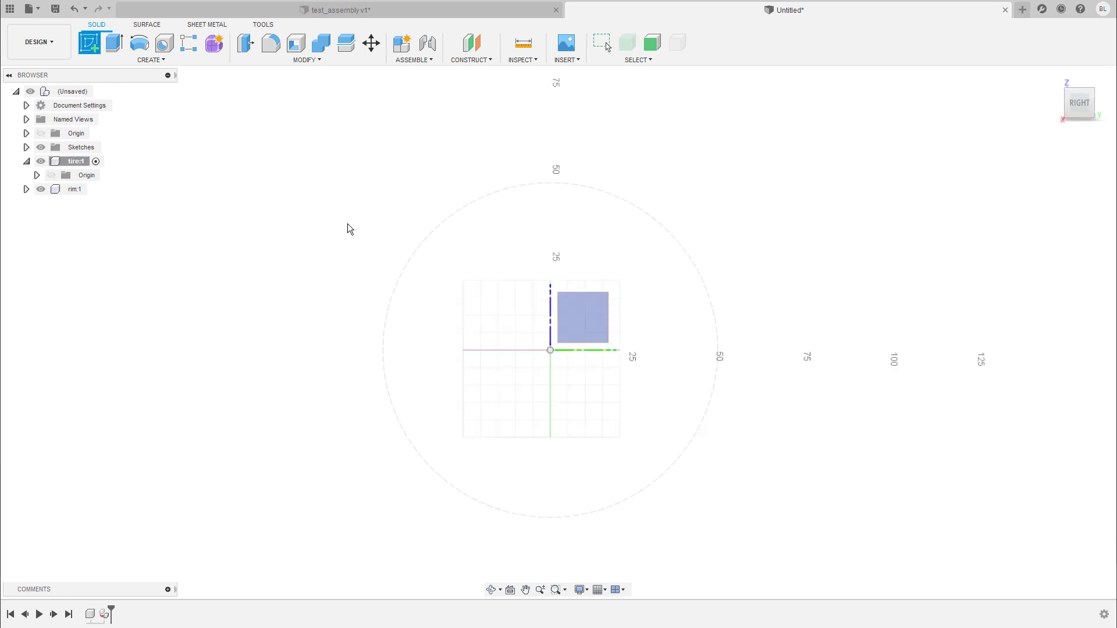
click(587, 313)
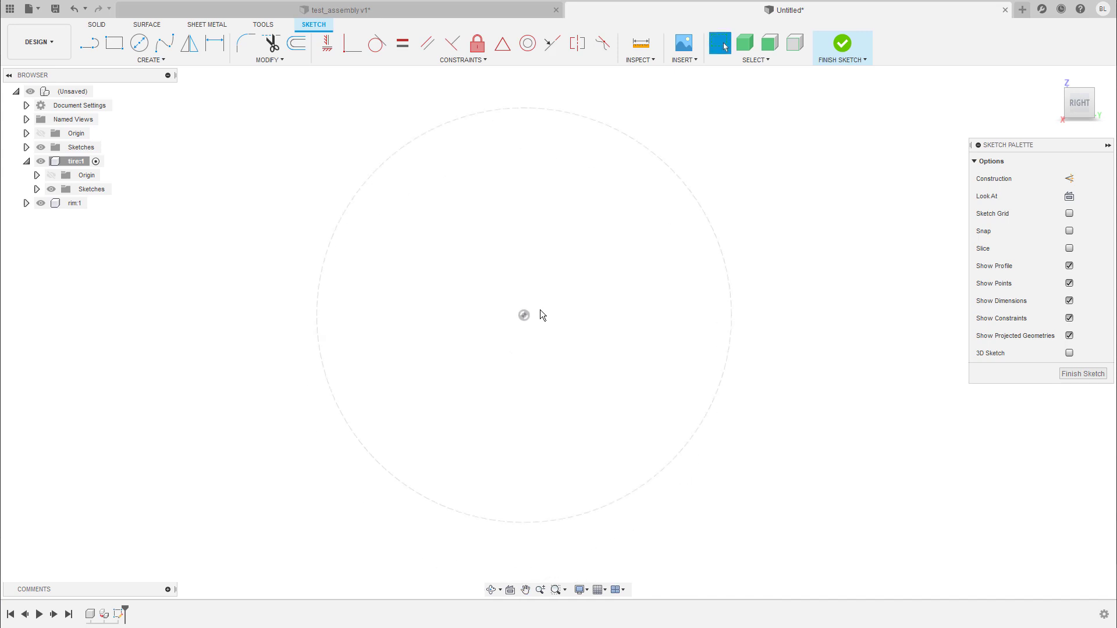
- Draw a circle about 91 cm in diameter centred on the sketch origin
key(s)
click(609, 341)
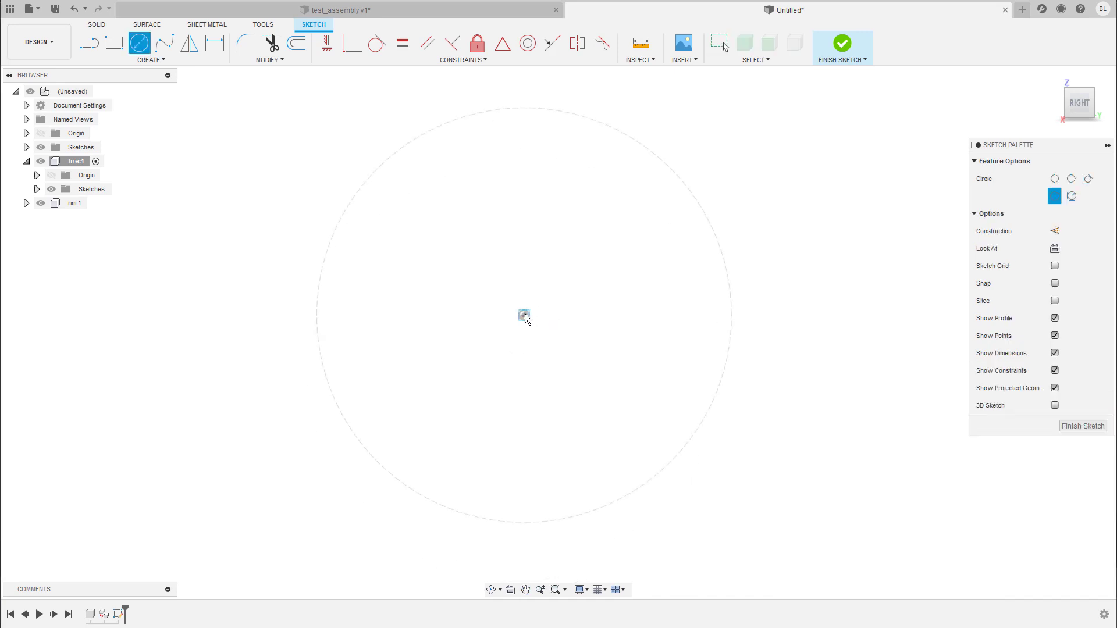
click(524, 314)
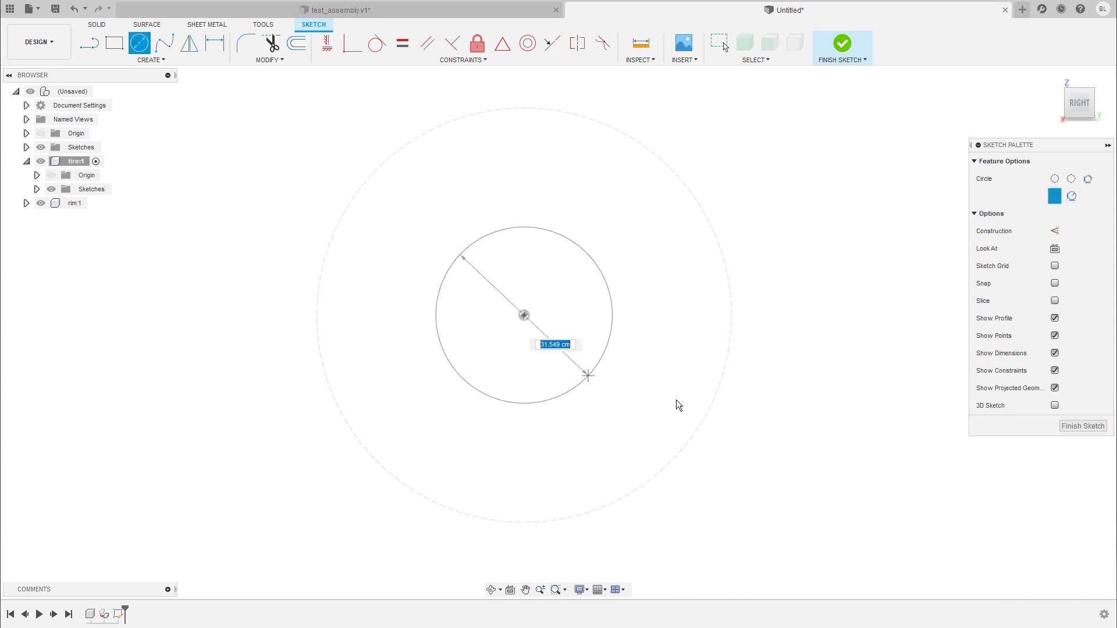
click(686, 430)
- Dimension the tire circle's diameter to 96 cm and finish the sketch
key(d)
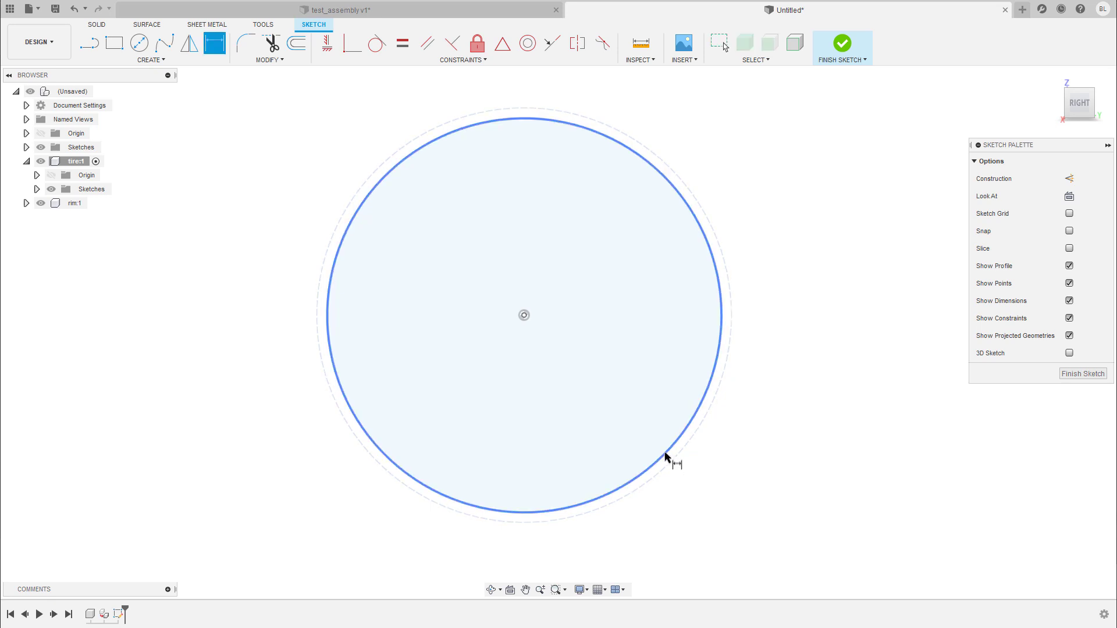
click(668, 456)
click(708, 469)
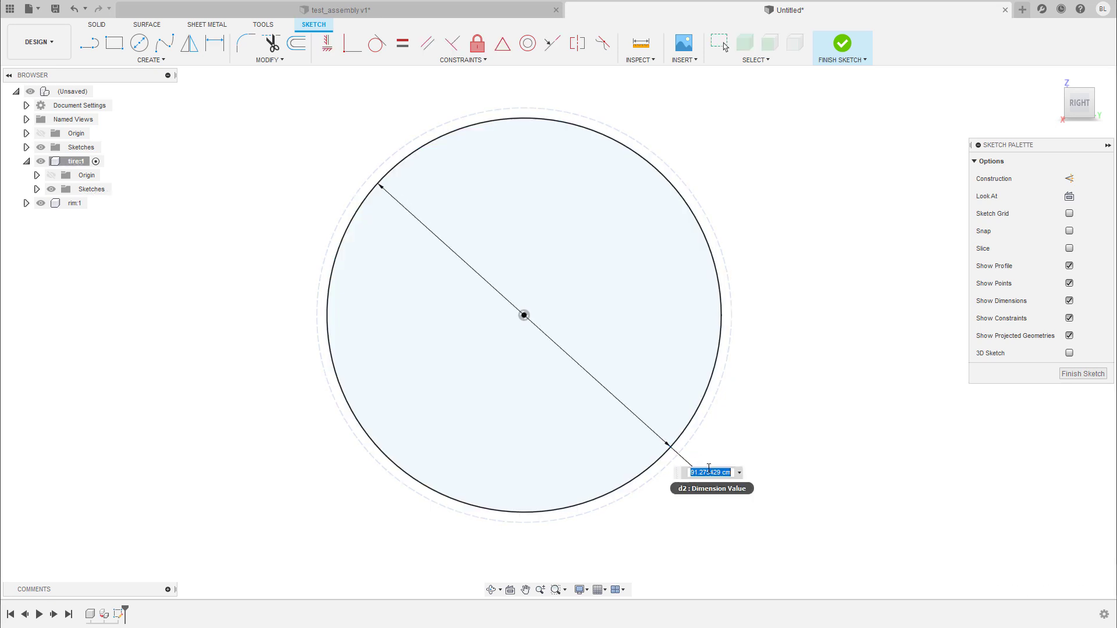
text(96)
key(Return)
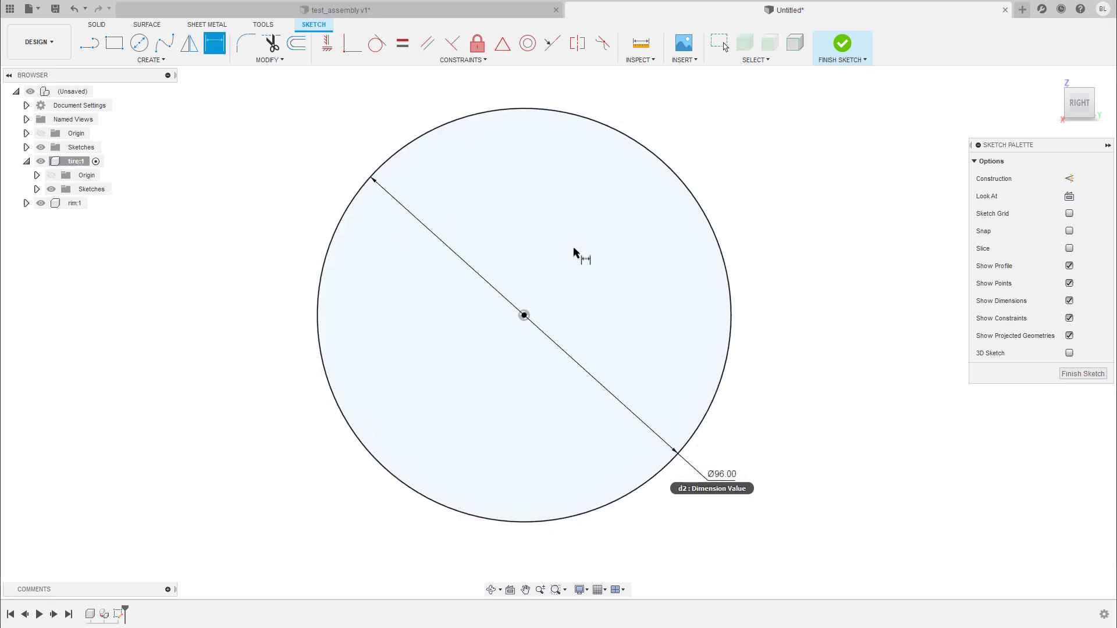
click(842, 44)
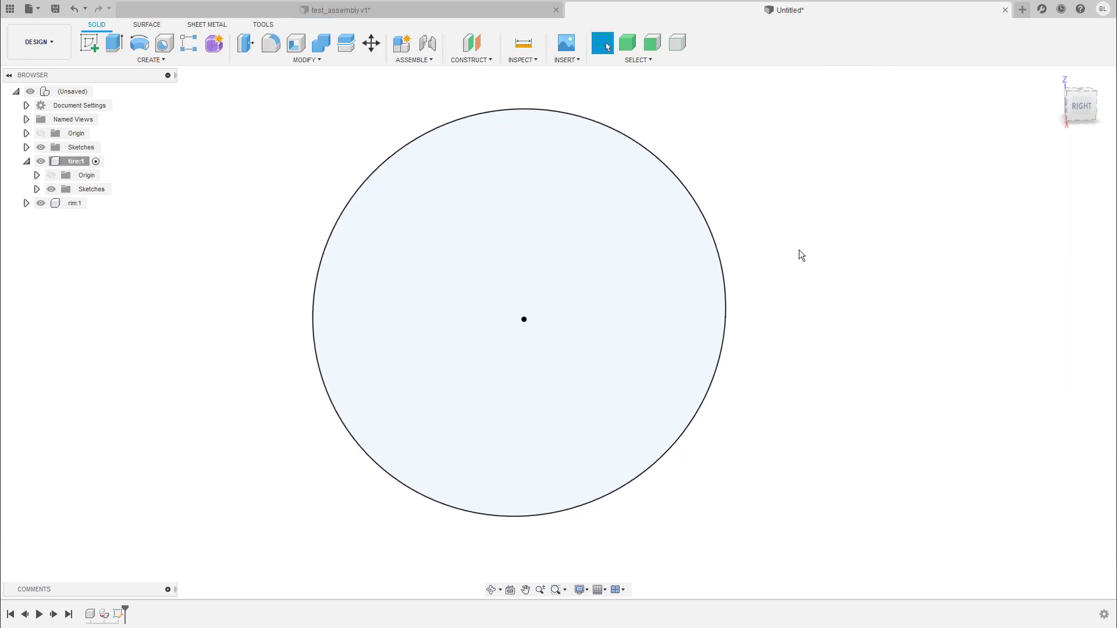
- Extrude the tire circle one-sided by about 22.6 cm as a new body
click(607, 269)
key(e)
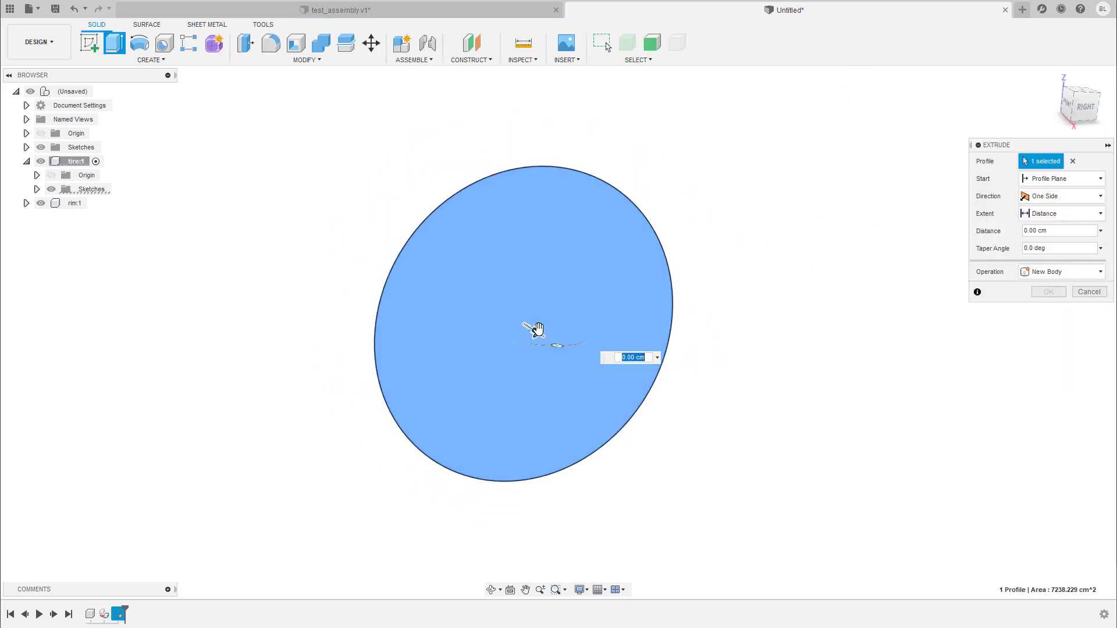
drag(536, 329, 576, 353)
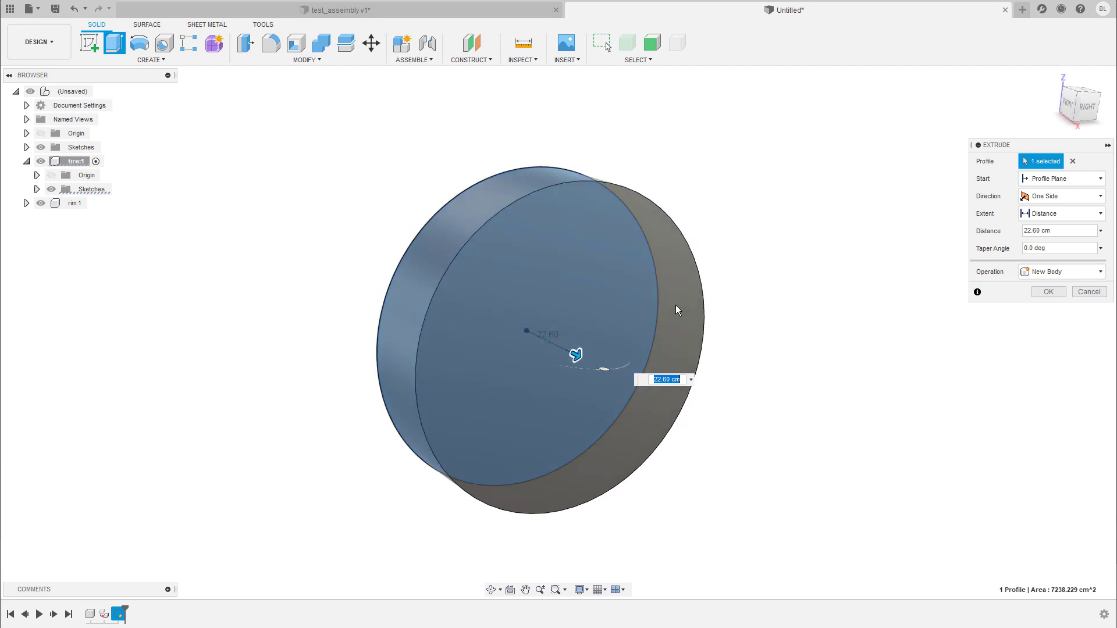
click(1048, 292)
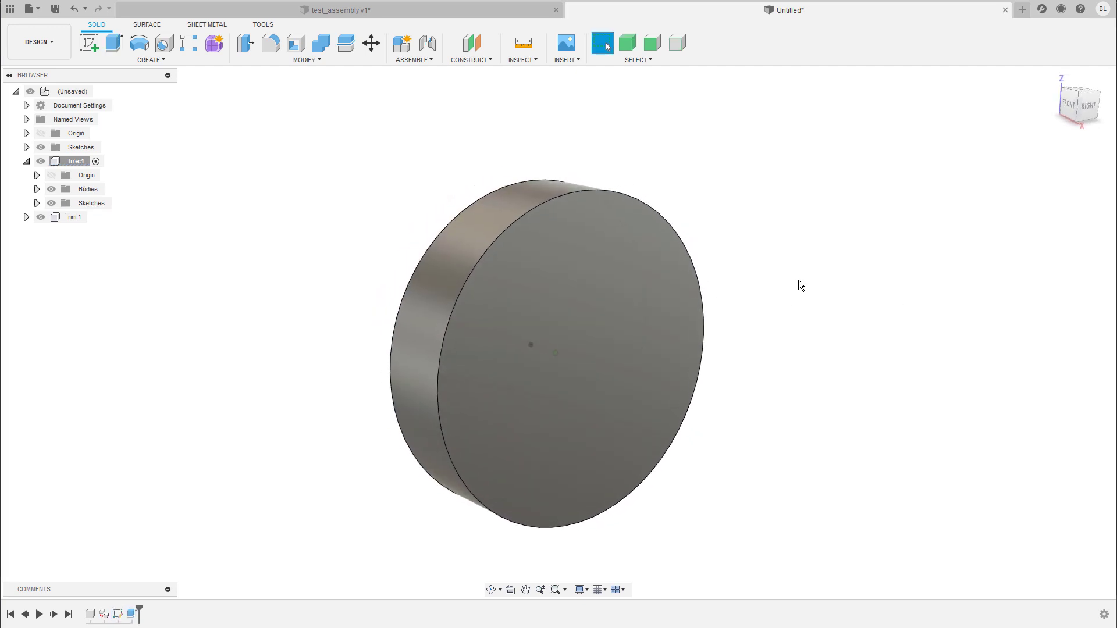
- Save the design as wheel_test in the SAURER RK-7 project
key(ctrl+s)
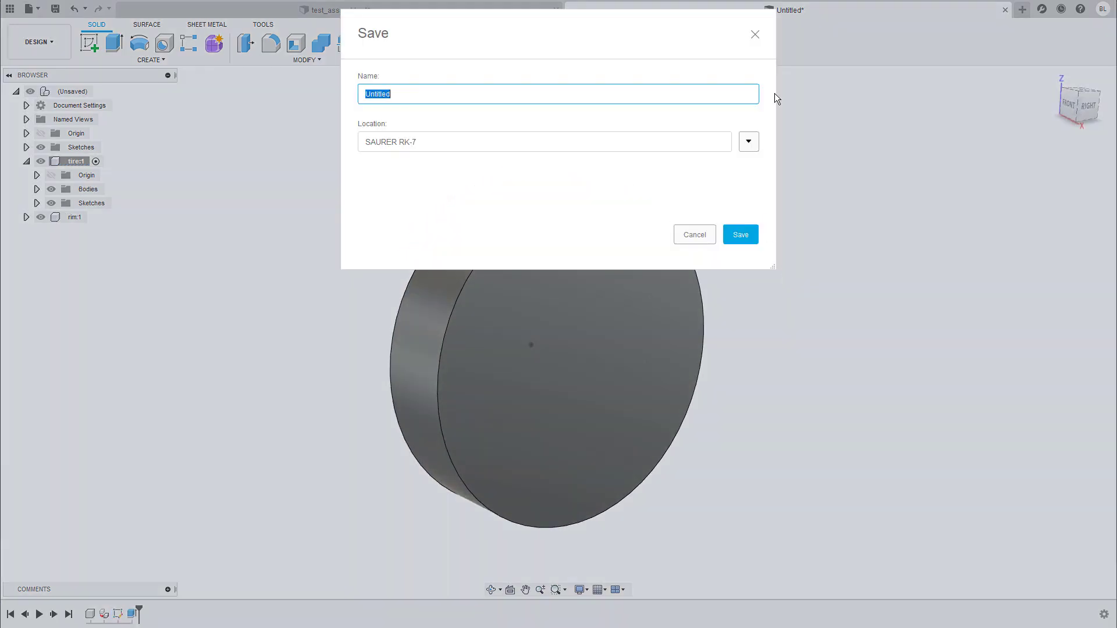
text(wheel_test)
key(Return)
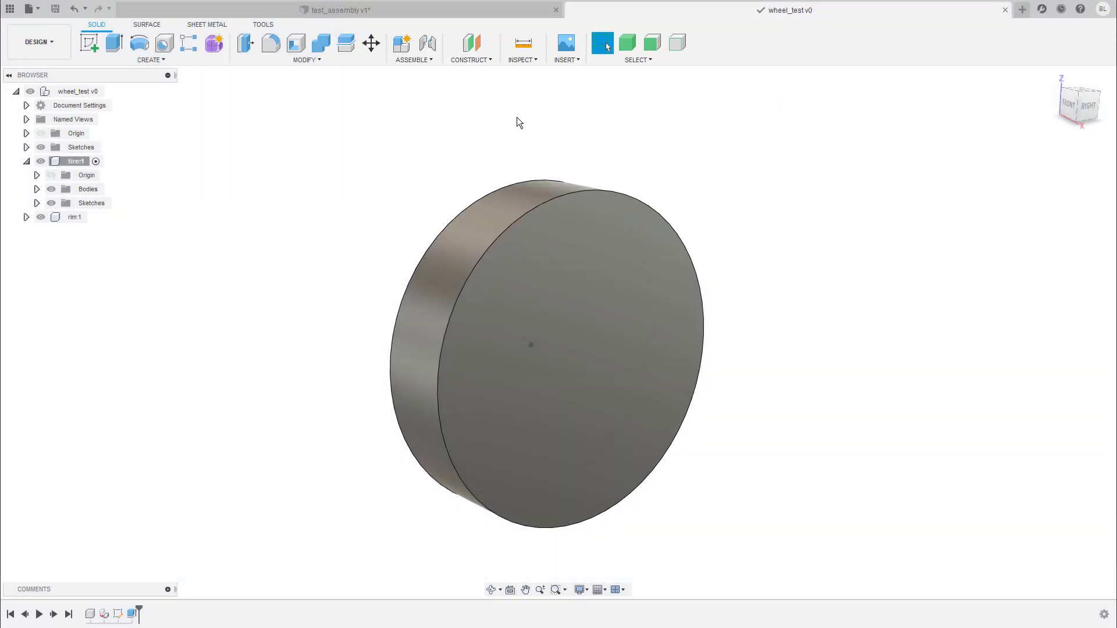
- Switch to the test_assembly design, clear the circle selection and insert wheel_test into it
click(431, 11)
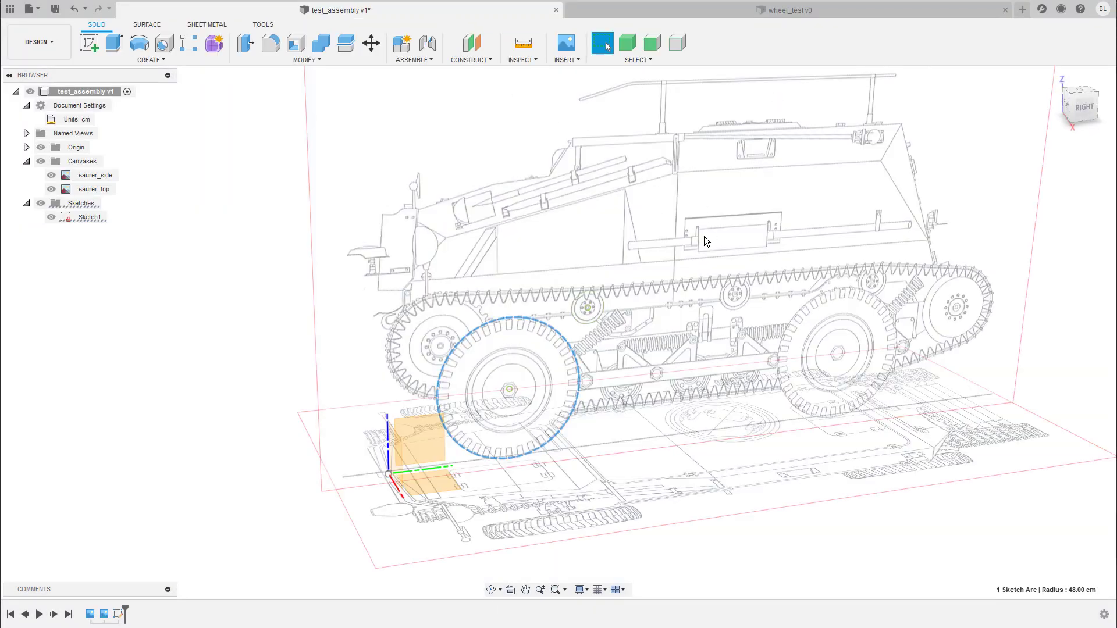
shift+middle_drag(703, 236, 699, 232)
click(257, 295)
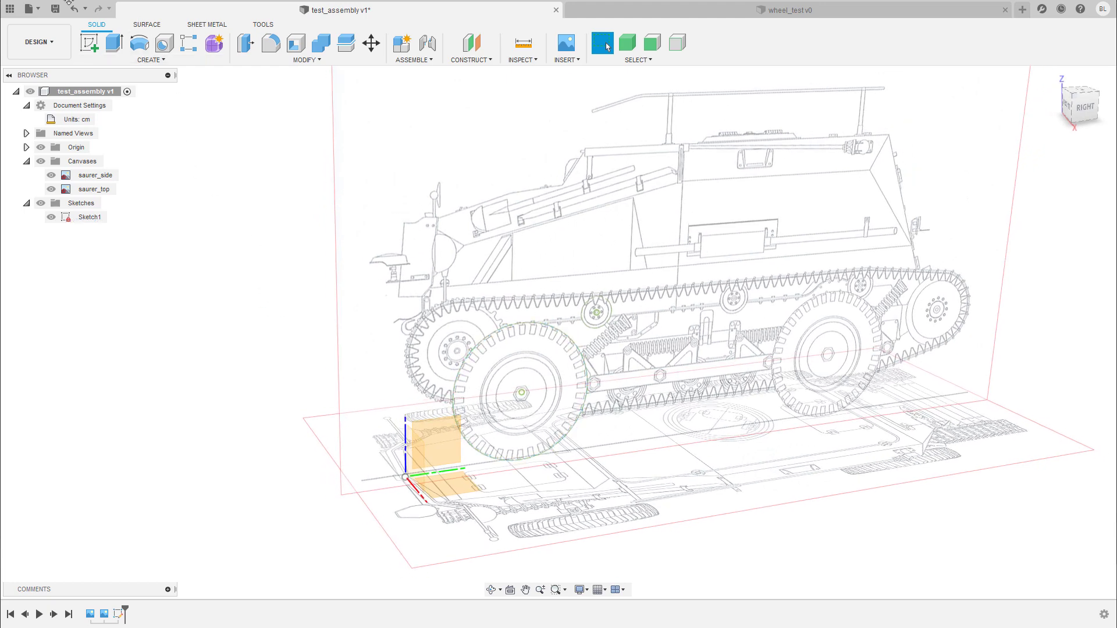
click(10, 8)
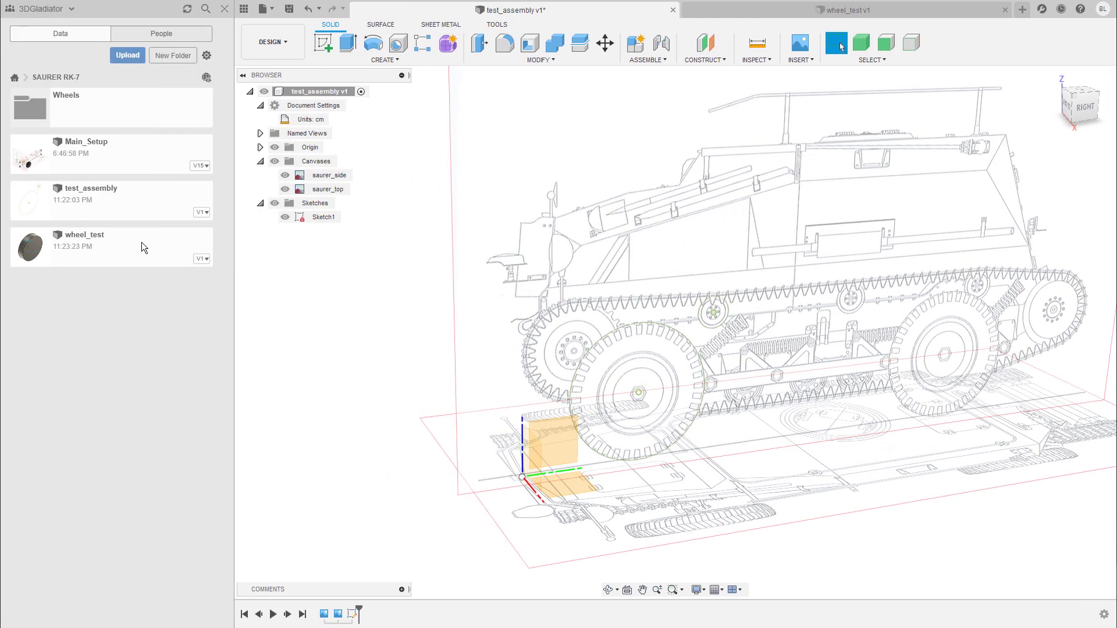
right_click(127, 243)
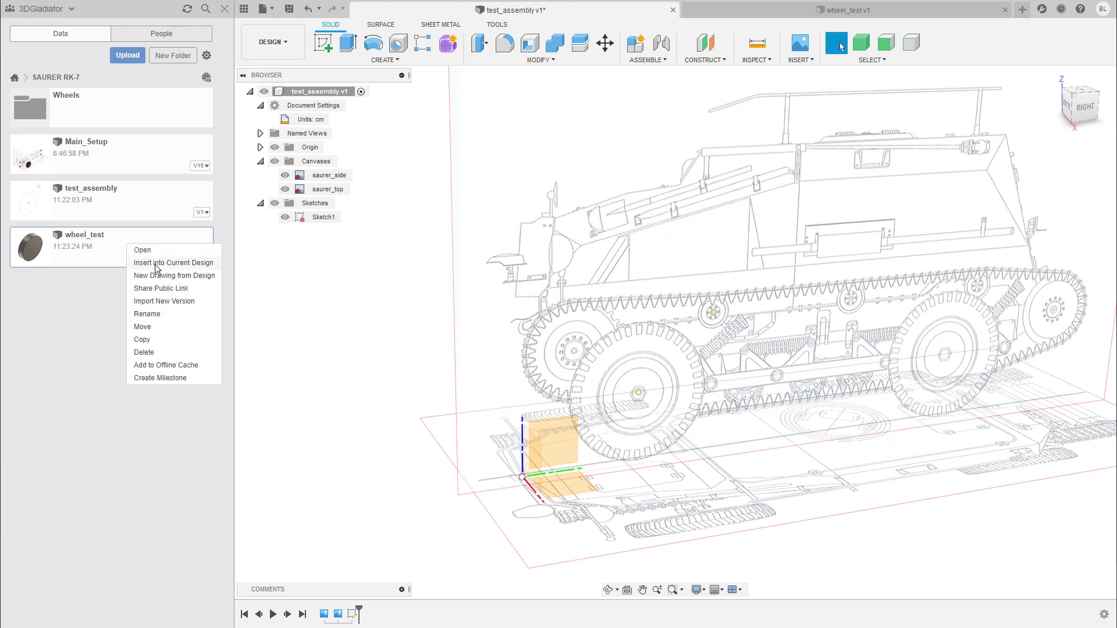
click(177, 266)
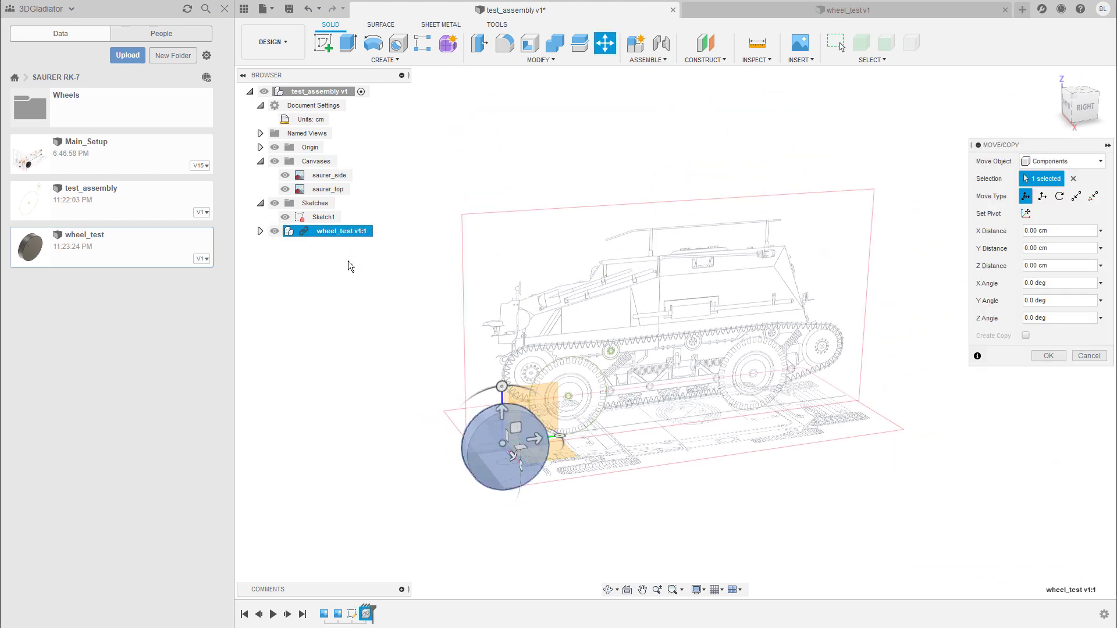
- Move the inserted wheel over the front wheel in the right view, about 80.5 cm in Y and 48.5 cm in Z
scroll(678, 357, up, 3)
shift+middle_drag(642, 368, 611, 366)
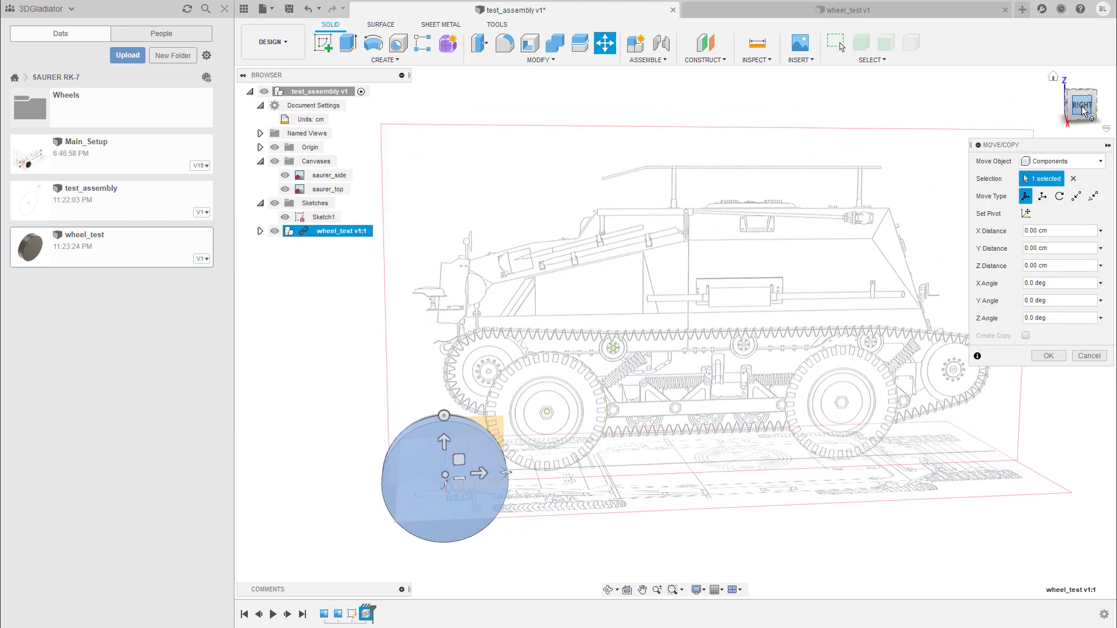
click(1075, 120)
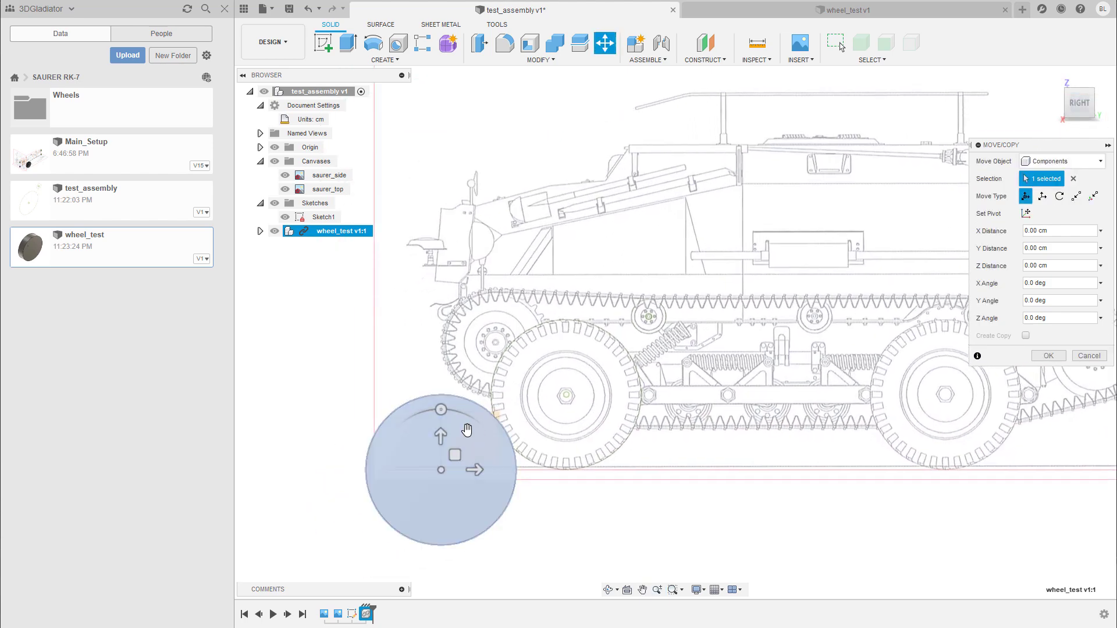
drag(457, 453, 583, 376)
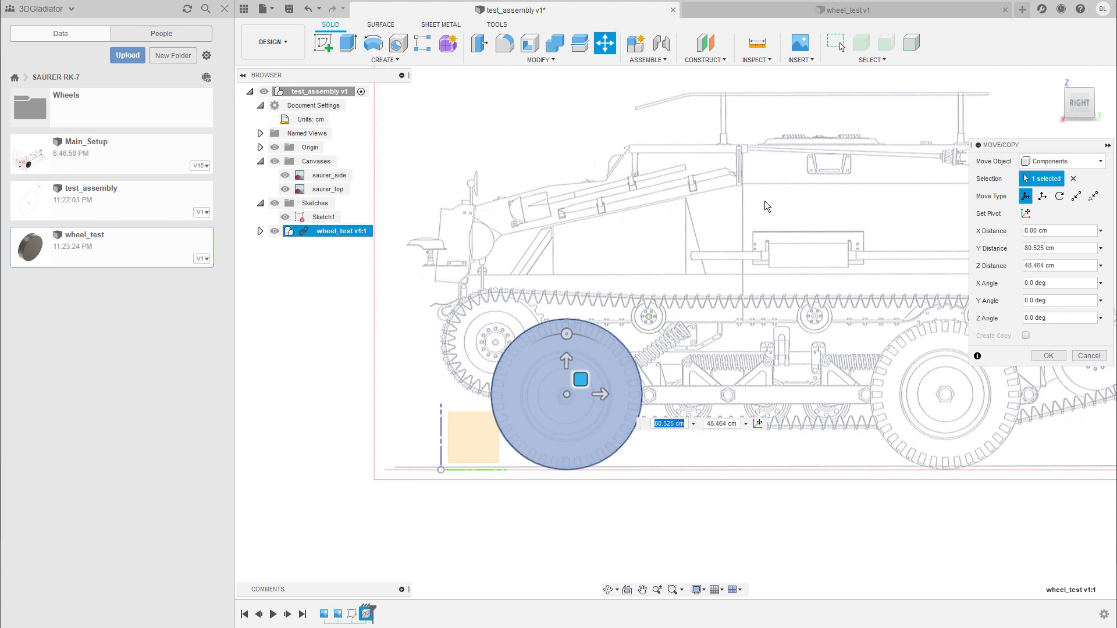
- Shift the wheel 89 cm along X onto the front wheel in the top-view blueprint and accept the move
shift+middle_drag(878, 120, 910, 172)
click(1082, 93)
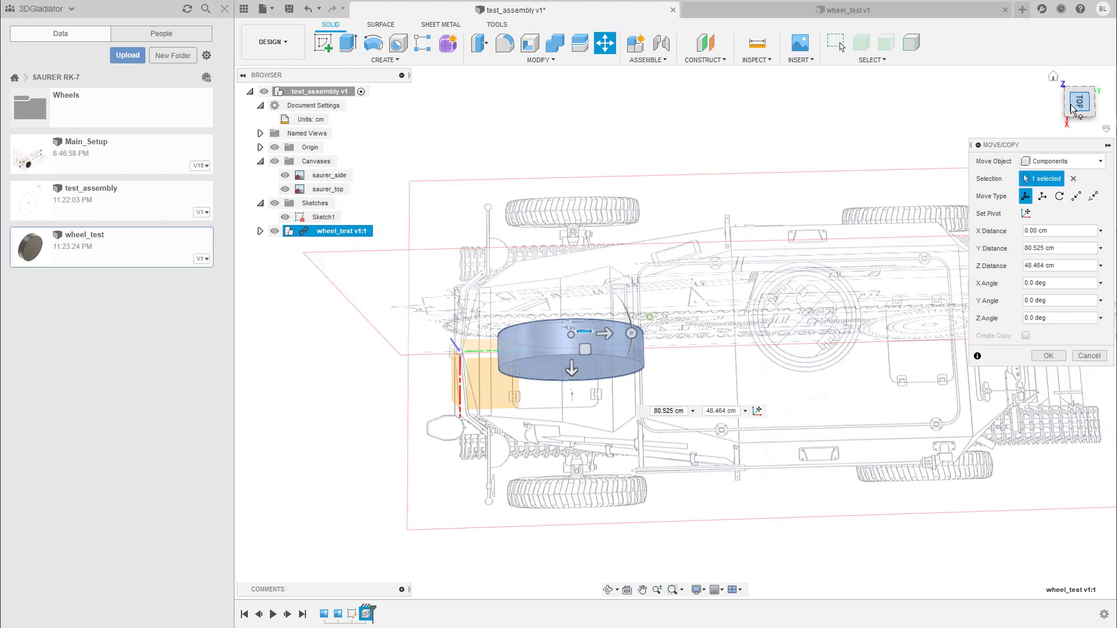
scroll(604, 362, up, 2)
scroll(604, 362, up, 1)
middle_drag(604, 361, 624, 324)
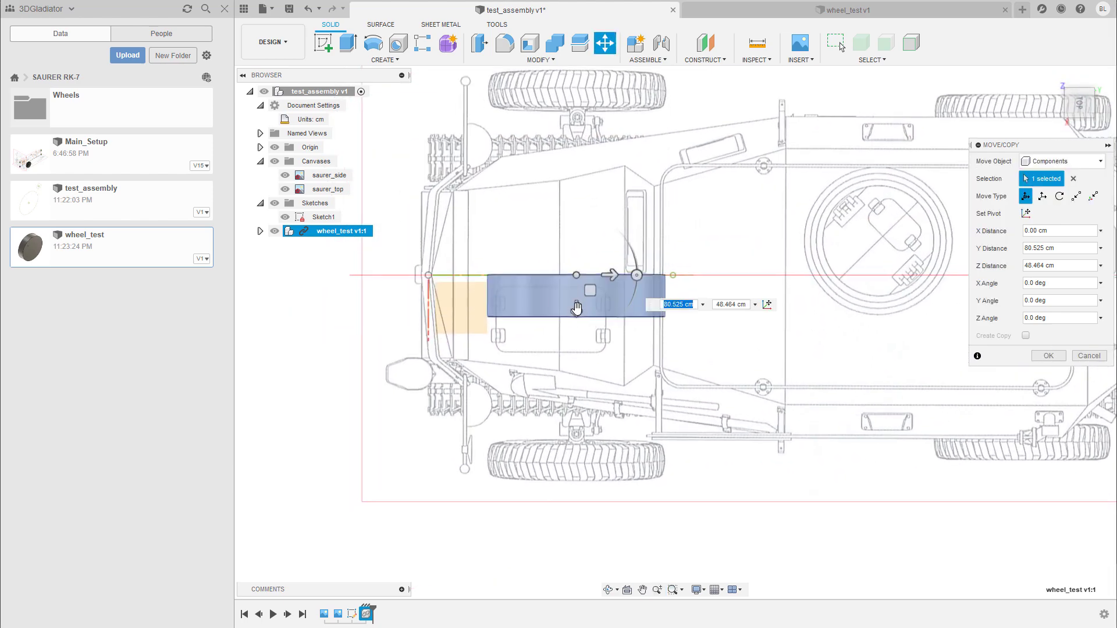
drag(576, 308, 582, 472)
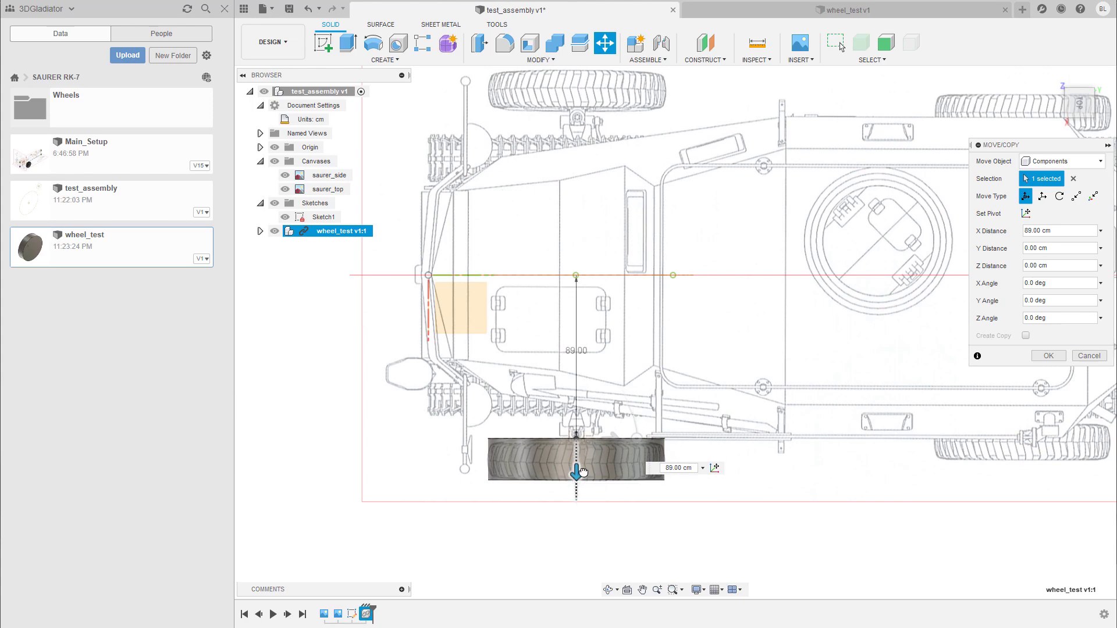
click(1048, 356)
- Examine the placed wheel against the blueprints and compare it with its source design wheel_test
mouse_move(752, 302)
shift+middle_down()
mouse_move(735, 352)
mouse_move(761, 291)
shift+middle_up()
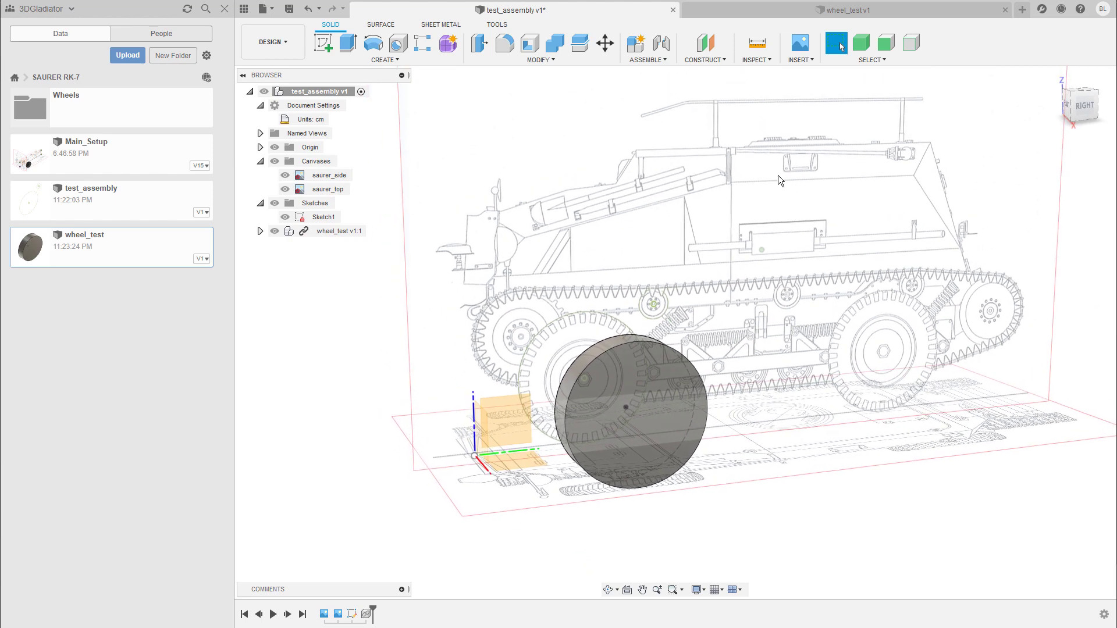
middle_drag(777, 176, 777, 193)
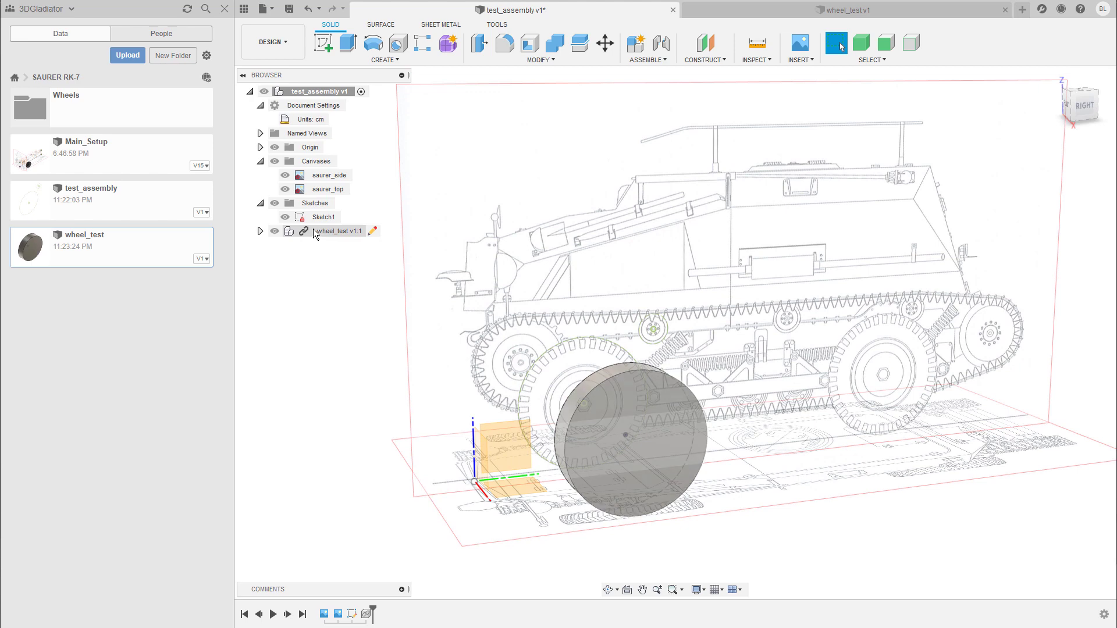
shift+middle_drag(670, 345, 777, 232)
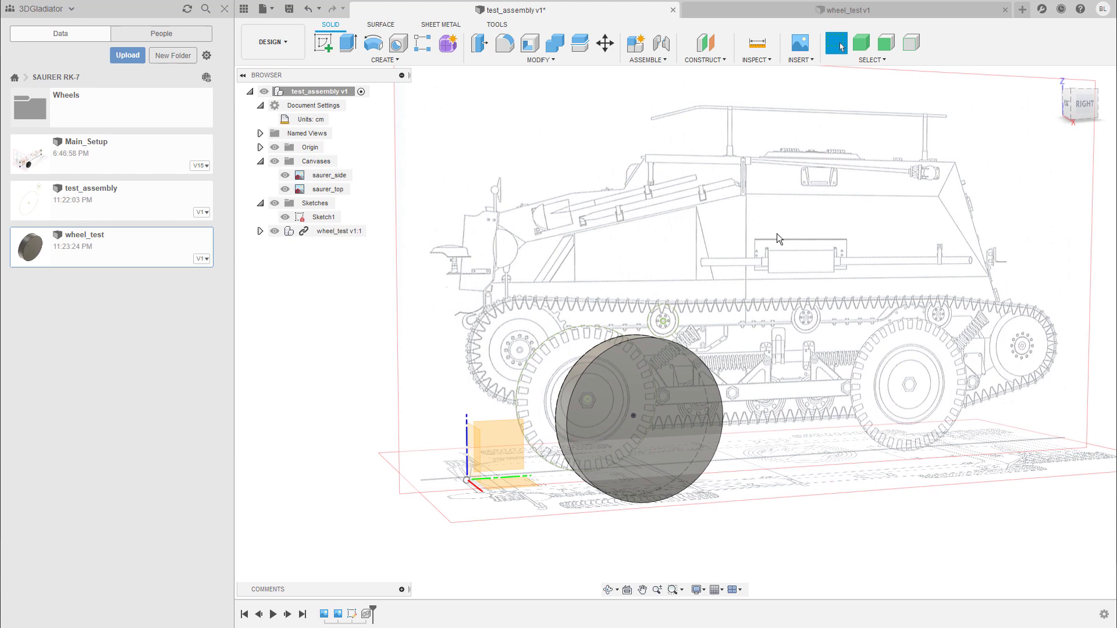
click(847, 10)
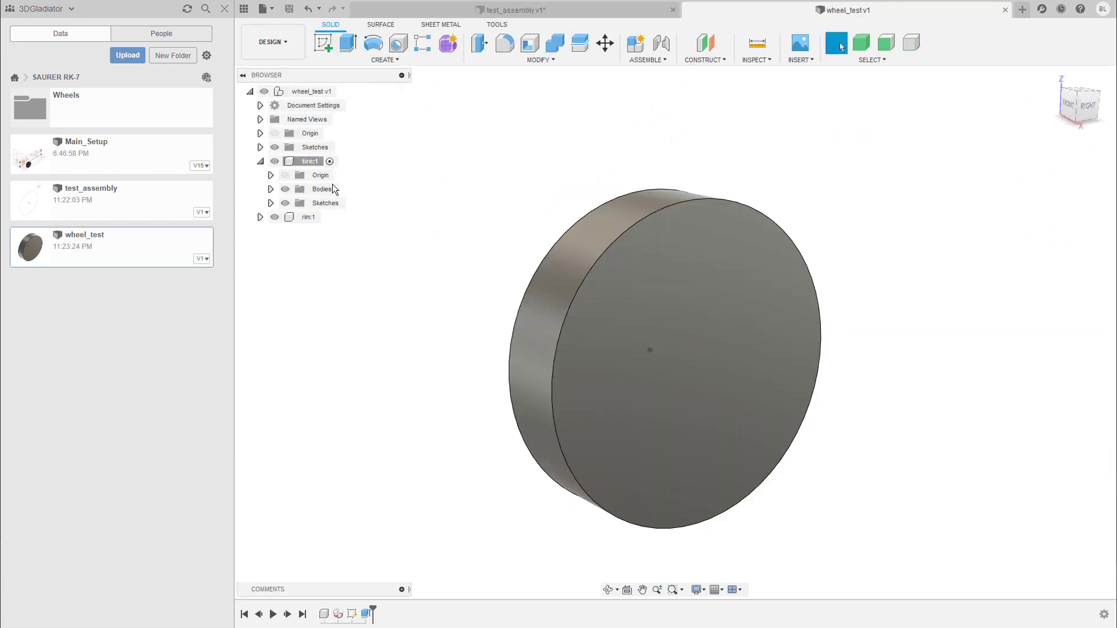
shift+middle_drag(769, 220, 759, 176)
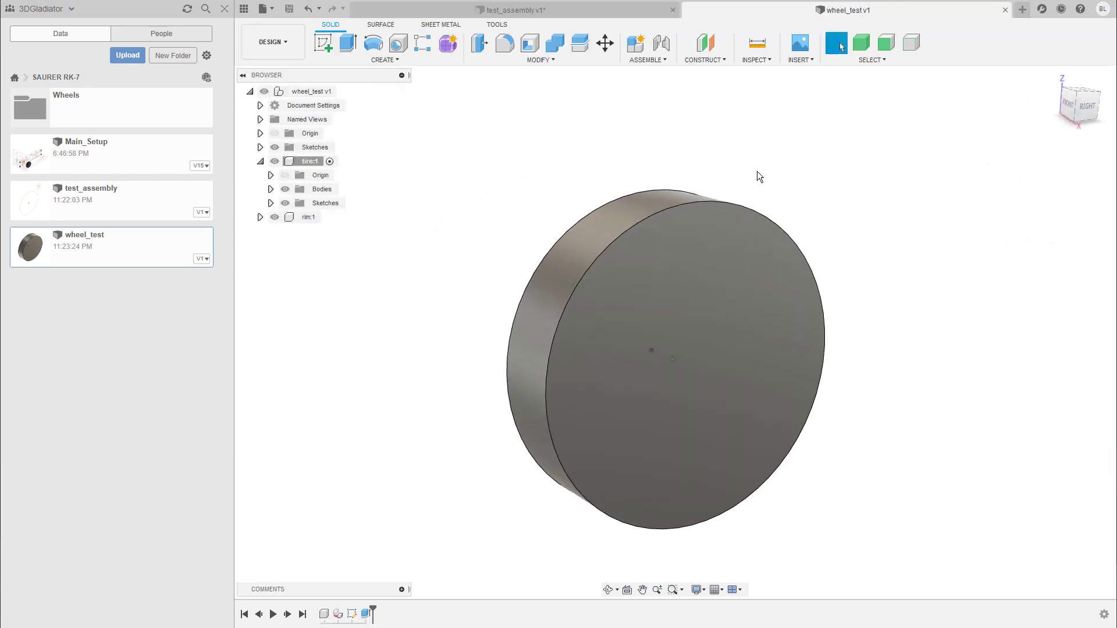
click(526, 10)
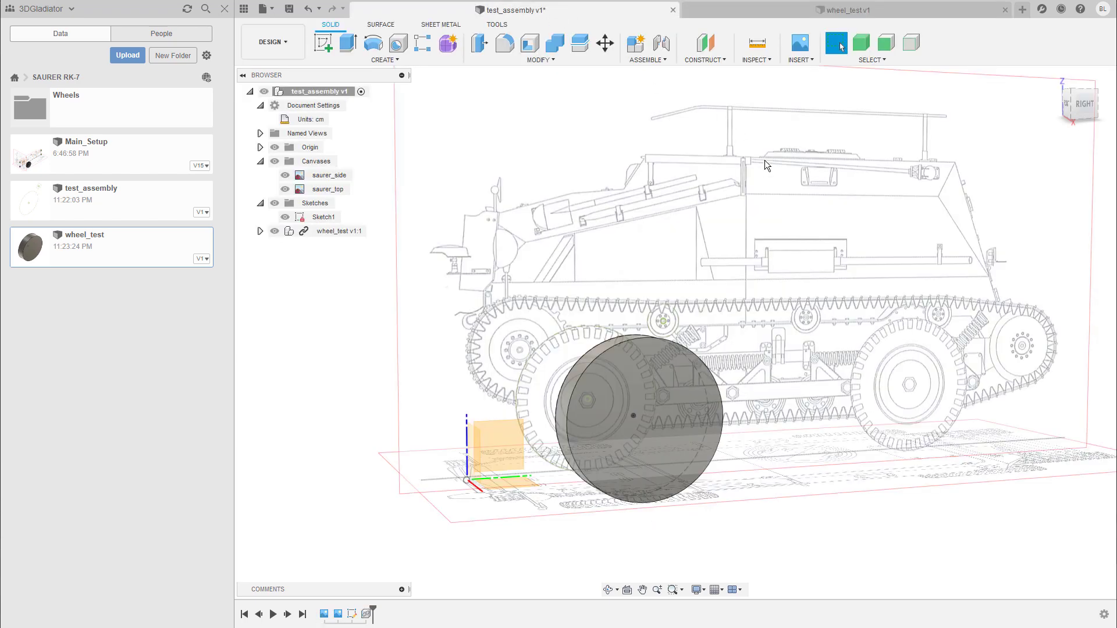
shift+middle_drag(708, 299, 613, 488)
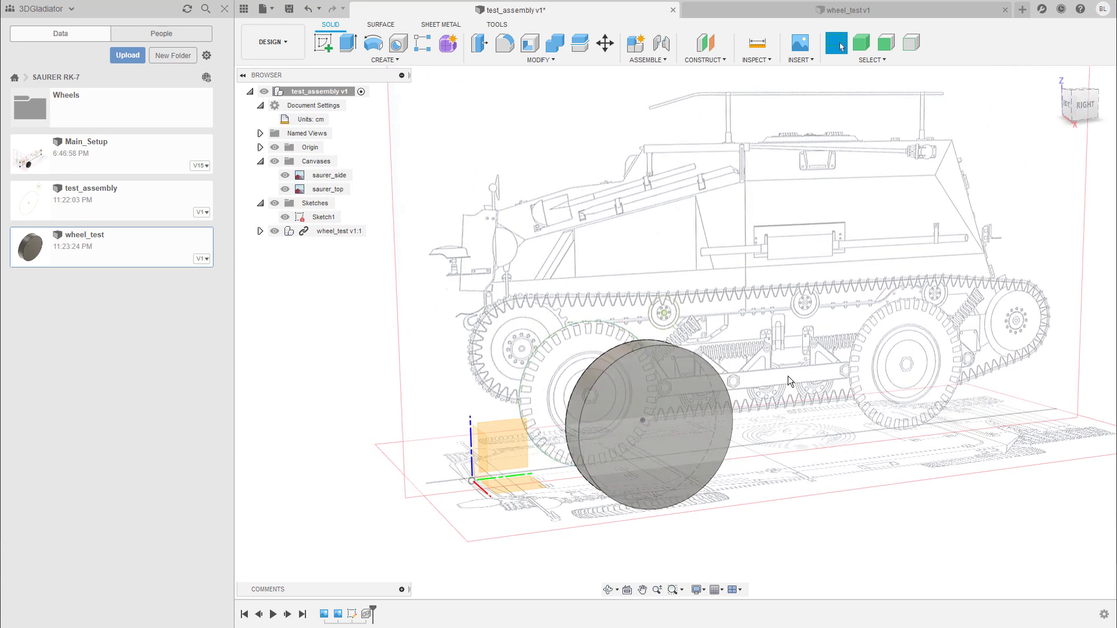
shift+middle_drag(856, 287, 835, 237)
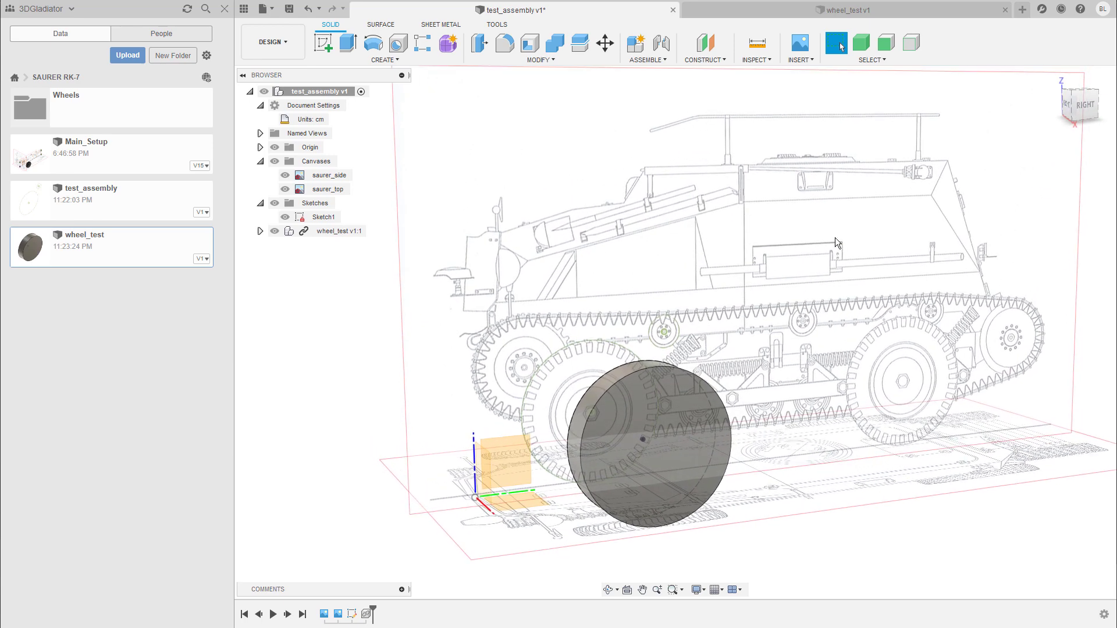